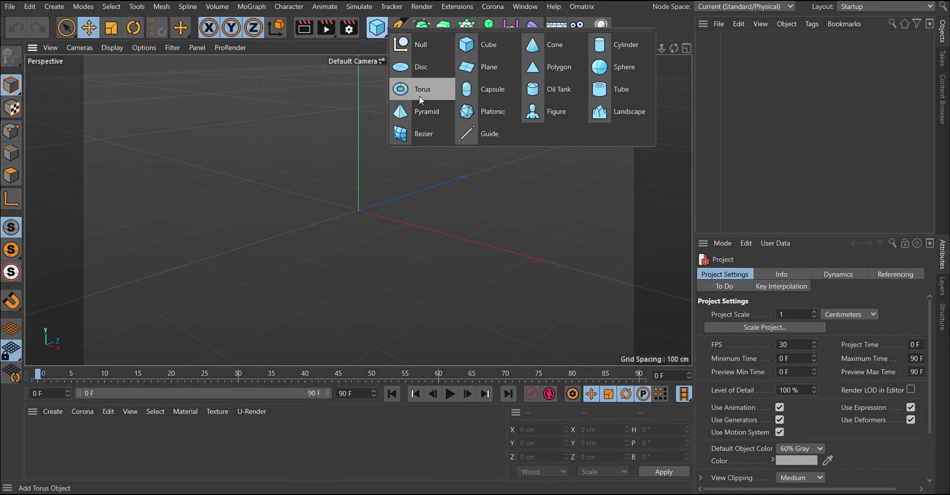
# Step: Add a plane at the origin and scale it up uniformly to about 3312 cm wide and long
pyautogui.click(471, 69)
pyautogui.press('t')
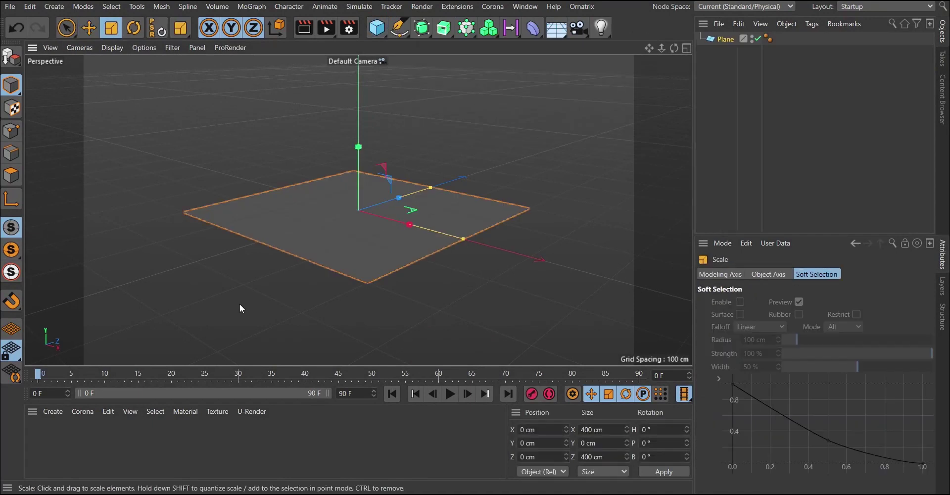
pyautogui.moveTo(239, 305); pyautogui.dragTo(593, 208)
pyautogui.moveTo(144, 325); pyautogui.dragTo(557, 204)
pyautogui.moveTo(278, 269); pyautogui.dragTo(366, 233)
# Step: Rename the plane object as Floor
pyautogui.doubleClick(729, 38)
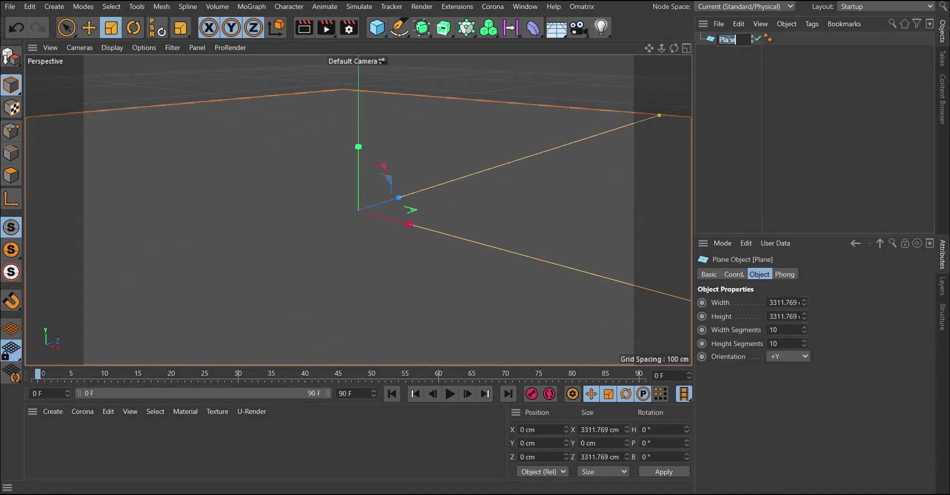
pyautogui.write('Floor')
pyautogui.press('Return')
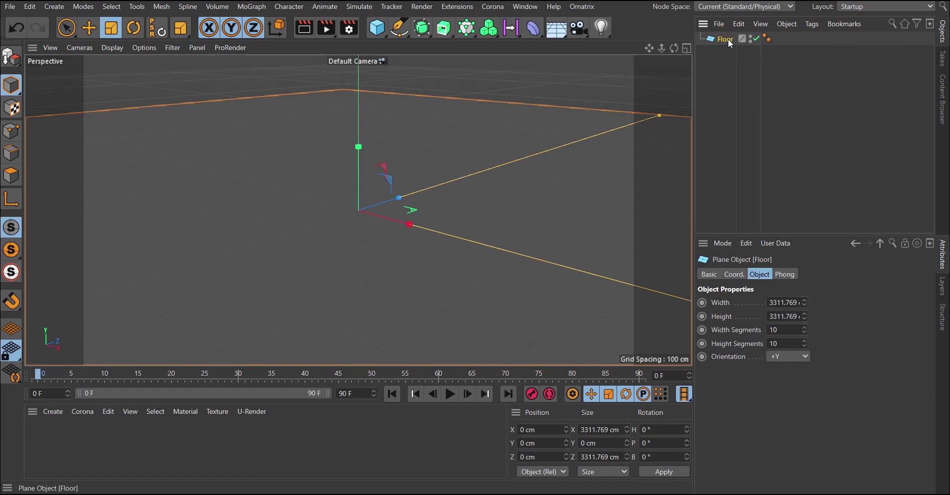
# Step: Add a cube and raise it straight up above the floor to a Y position of about 386 cm
pyautogui.click(377, 30)
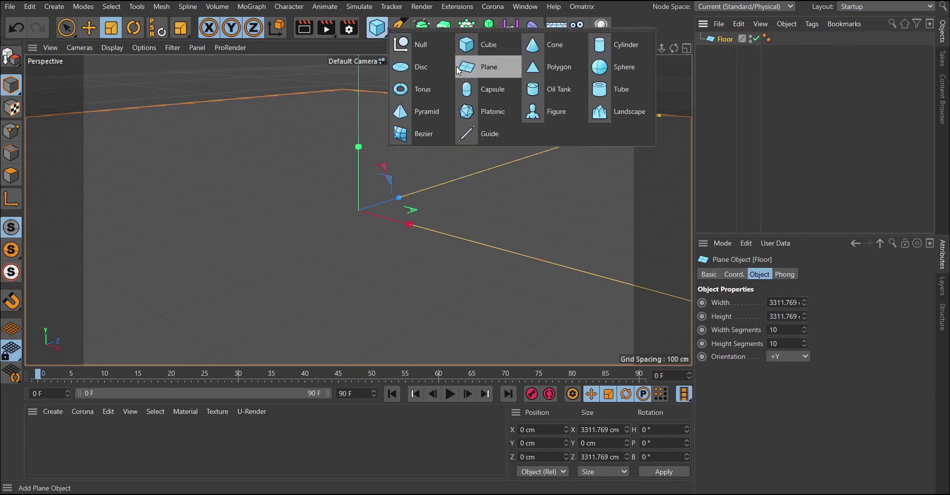
pyautogui.click(465, 45)
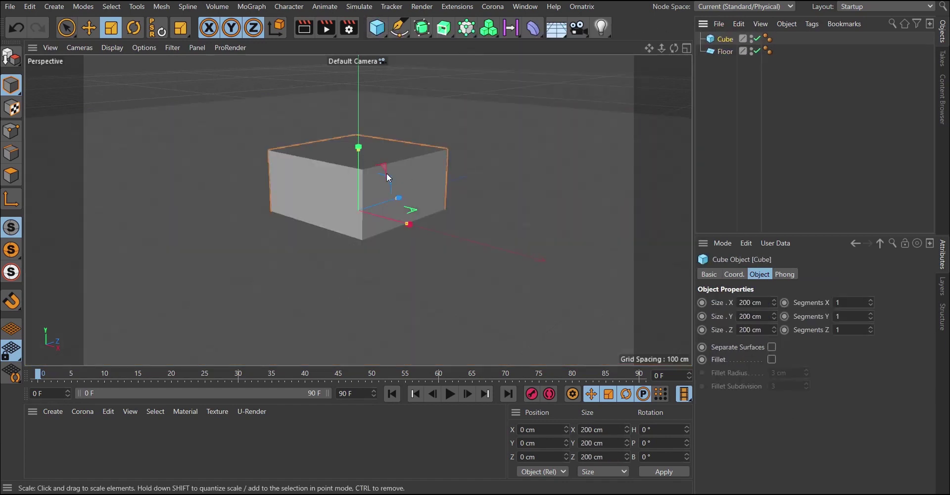
pyautogui.keyDown('alt'); pyautogui.moveTo(381, 214); pyautogui.dragTo(378, 233, button='right'); pyautogui.keyUp('alt')
pyautogui.keyDown('alt'); pyautogui.moveTo(439, 170); pyautogui.dragTo(423, 192); pyautogui.keyUp('alt')
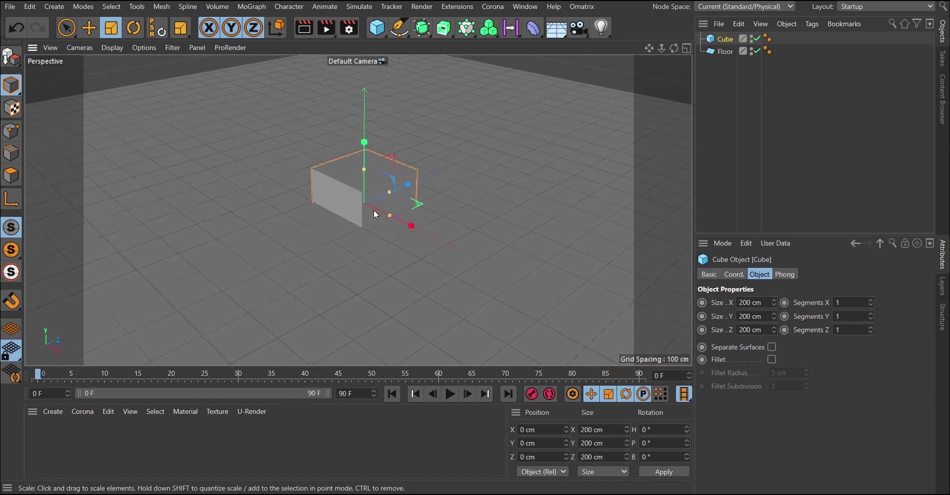
pyautogui.press('e')
pyautogui.moveTo(365, 144); pyautogui.dragTo(378, 165)
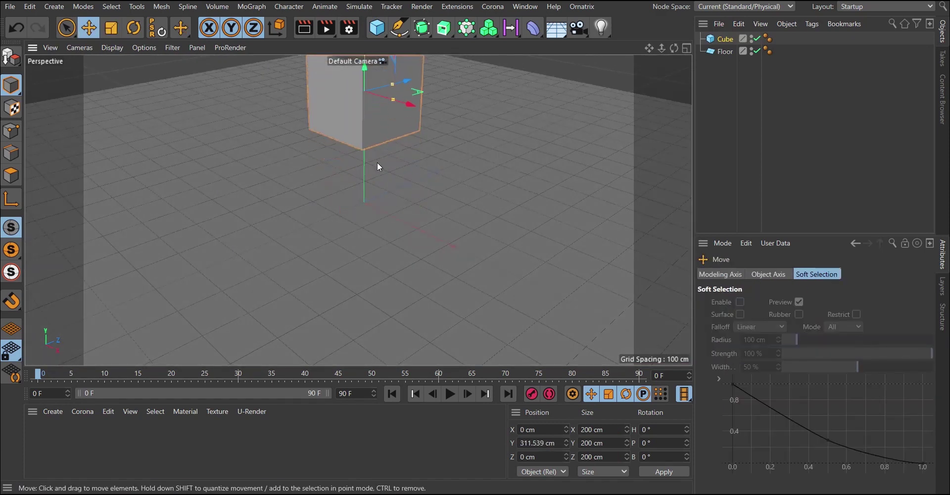
pyautogui.scroll(-6, 381, 187)
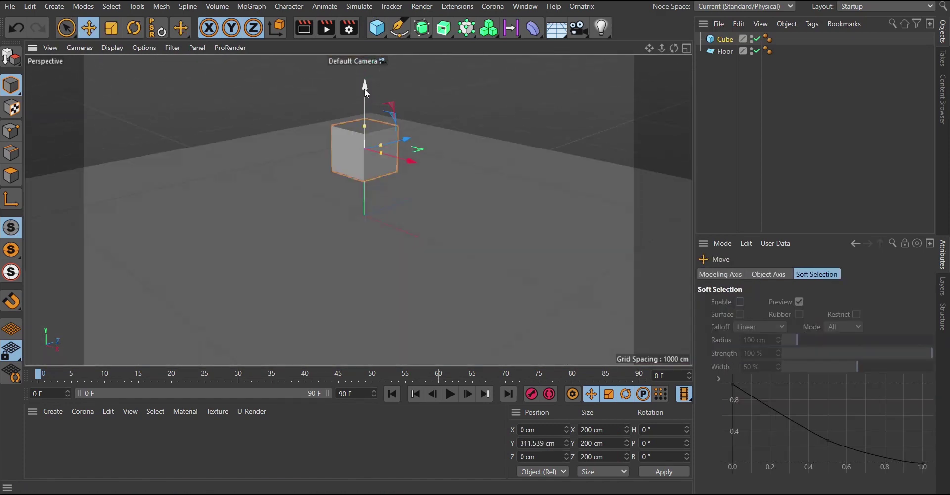
pyautogui.moveTo(364, 89); pyautogui.dragTo(364, 68)
pyautogui.moveTo(370, 135)
pyautogui.keyDown('alt'); pyautogui.mouseDown()
pyautogui.moveTo(370, 88)
pyautogui.moveTo(373, 129)
pyautogui.mouseUp(); pyautogui.keyUp('alt')
pyautogui.keyDown('alt'); pyautogui.moveTo(366, 116); pyautogui.dragTo(366, 97, button='right'); pyautogui.keyUp('alt')
pyautogui.keyDown('alt'); pyautogui.moveTo(366, 97); pyautogui.dragTo(369, 139); pyautogui.keyUp('alt')
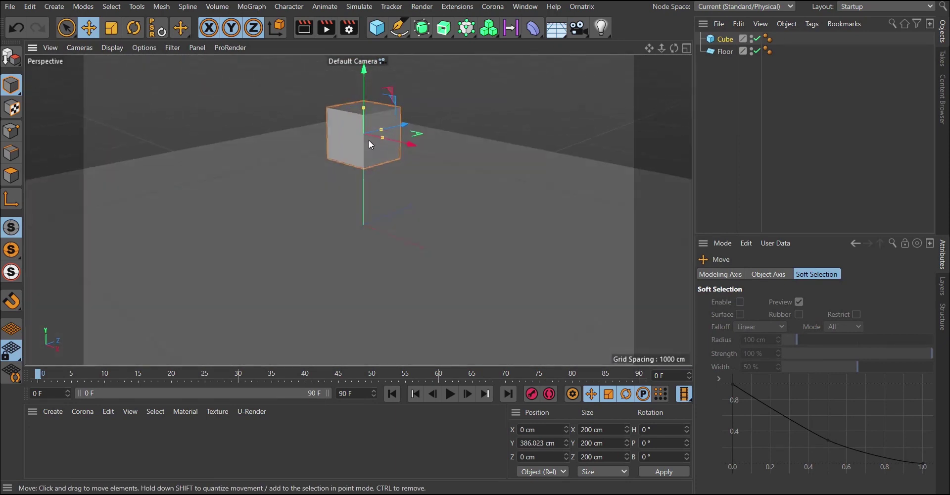
pyautogui.keyDown('alt'); pyautogui.moveTo(381, 107); pyautogui.dragTo(359, 129); pyautogui.keyUp('alt')
# Step: Assign a Rigid Body simulation tag to the cube
pyautogui.click(723, 40)
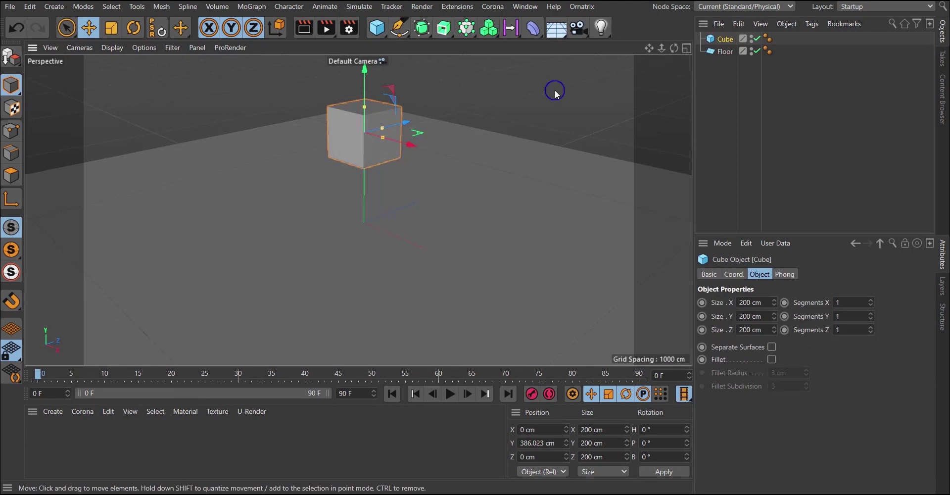
pyautogui.rightClick(555, 90)
pyautogui.moveTo(675, 245)
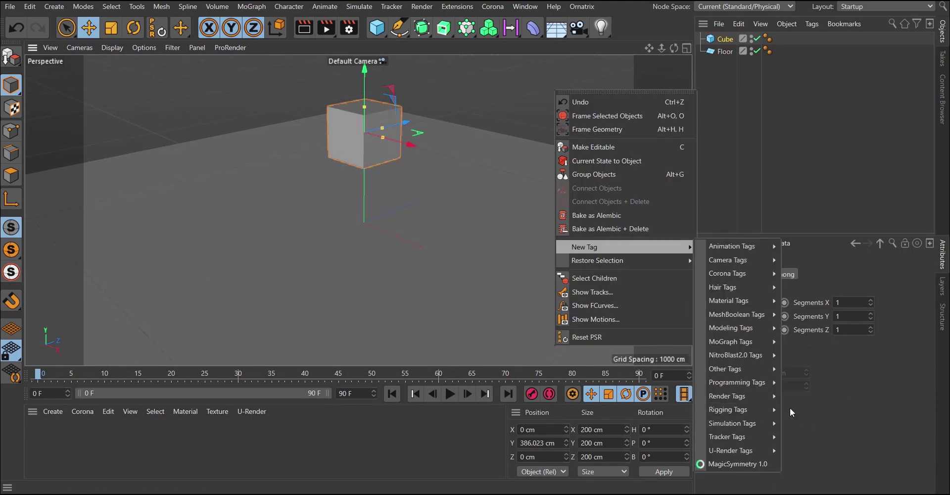
pyautogui.moveTo(781, 418)
pyautogui.click(803, 406)
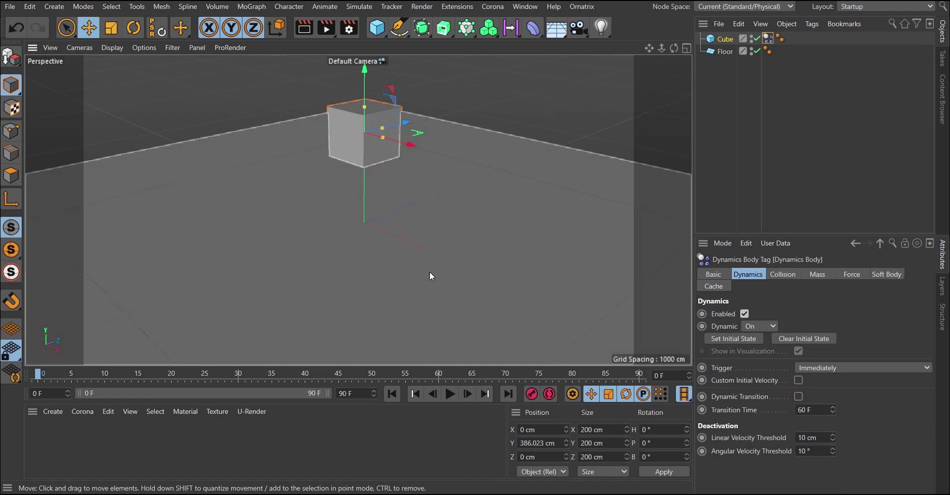
# Step: Play the simulation to check how the cube falls relative to the floor, and return to the first frame
pyautogui.click(450, 393)
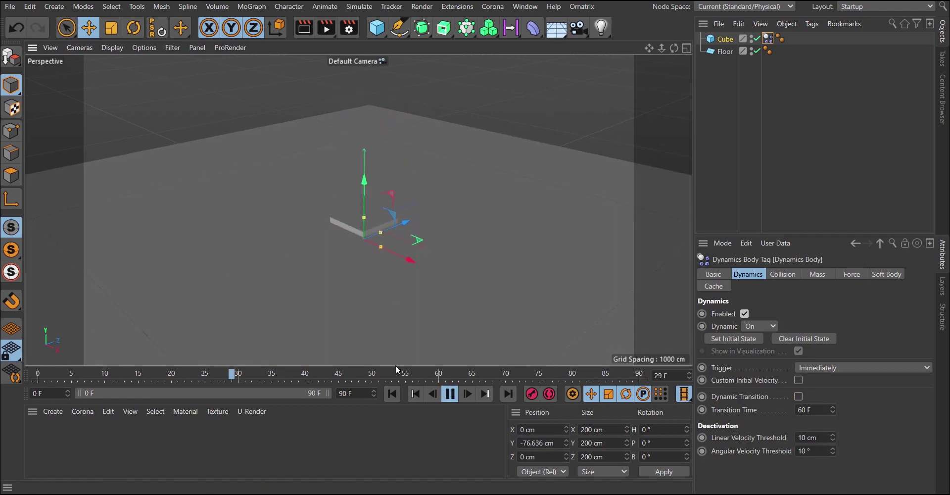
pyautogui.click(451, 393)
pyautogui.scroll(-5, 407, 222)
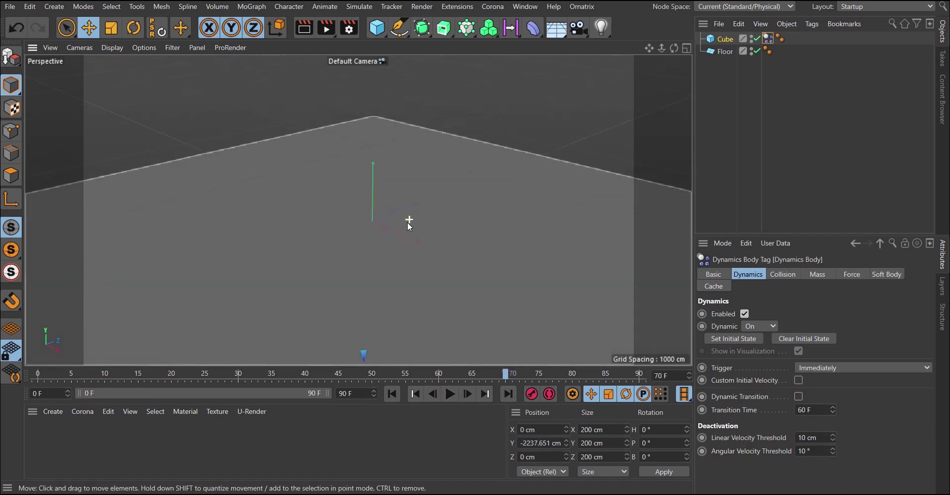
pyautogui.scroll(-4, 382, 207)
pyautogui.keyDown('alt'); pyautogui.moveTo(379, 211); pyautogui.dragTo(381, 194); pyautogui.keyUp('alt')
pyautogui.scroll(3, 382, 195)
pyautogui.moveTo(406, 236)
pyautogui.keyDown('alt'); pyautogui.mouseDown()
pyautogui.moveTo(394, 223)
pyautogui.moveTo(389, 248)
pyautogui.mouseUp(); pyautogui.keyUp('alt')
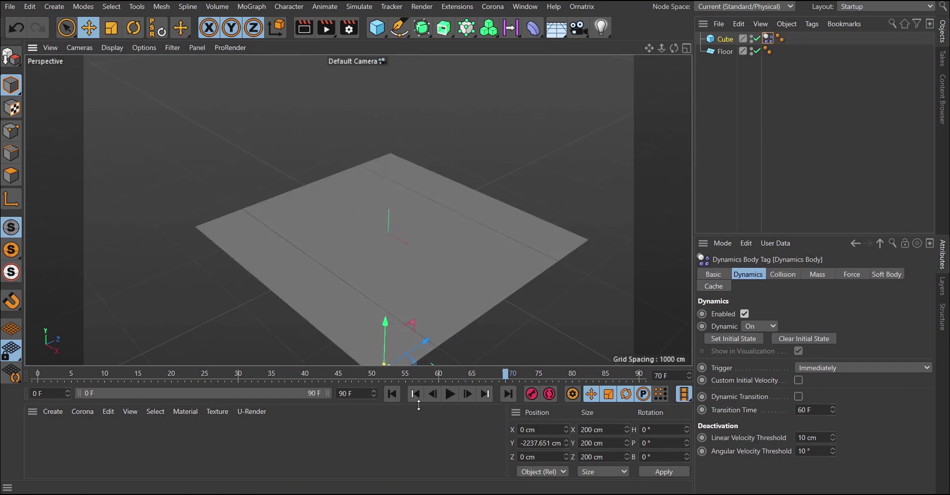
pyautogui.click(392, 394)
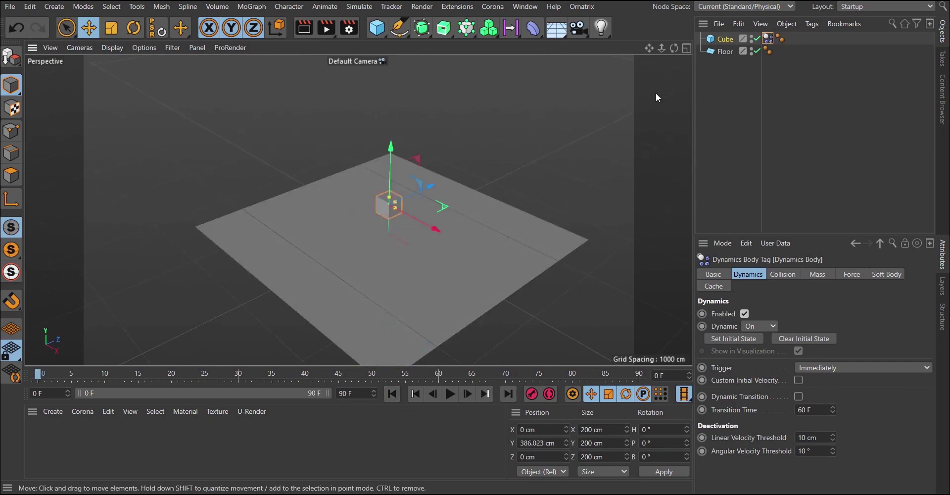
# Step: Assign a Collider Body simulation tag to the Floor plane and deselect it
pyautogui.click(723, 54)
pyautogui.rightClick(516, 124)
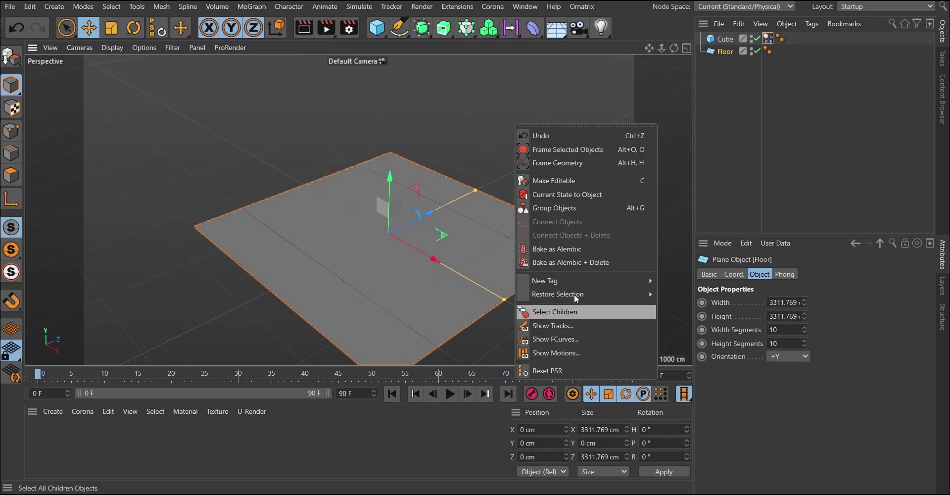
pyautogui.moveTo(618, 279)
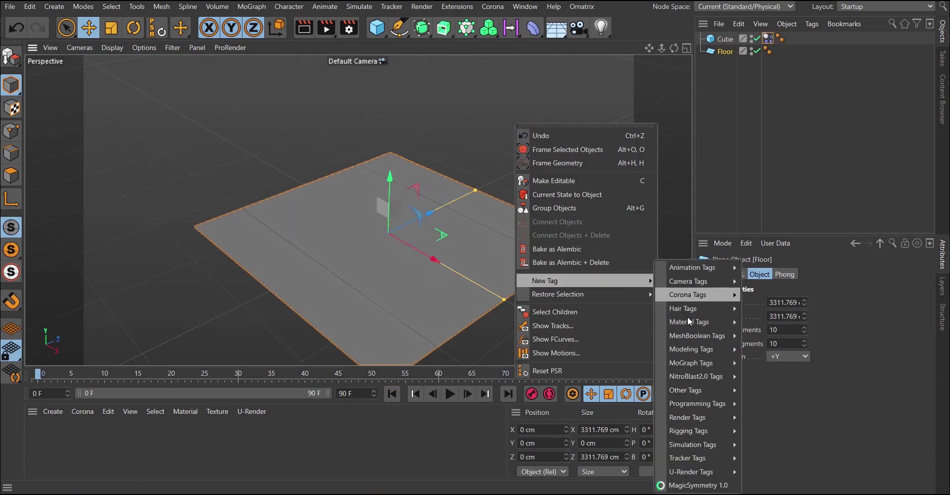
pyautogui.moveTo(728, 444)
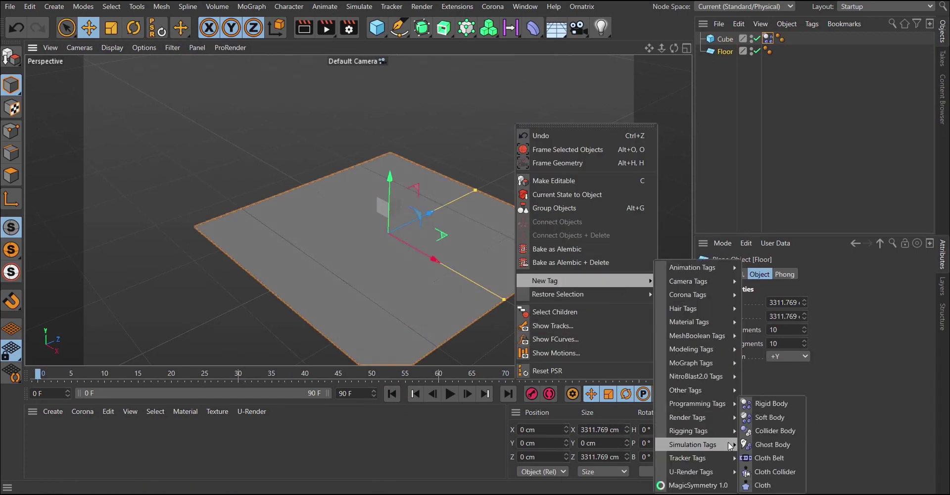
pyautogui.click(762, 431)
pyautogui.click(564, 154)
# Step: Replay the simulation from the start to examine the cube's collision with the floor, and rewind to frame 0
pyautogui.keyDown('alt'); pyautogui.moveTo(428, 223); pyautogui.dragTo(468, 190); pyautogui.keyUp('alt')
pyautogui.keyDown('alt'); pyautogui.moveTo(416, 216); pyautogui.dragTo(405, 143, button='right'); pyautogui.keyUp('alt')
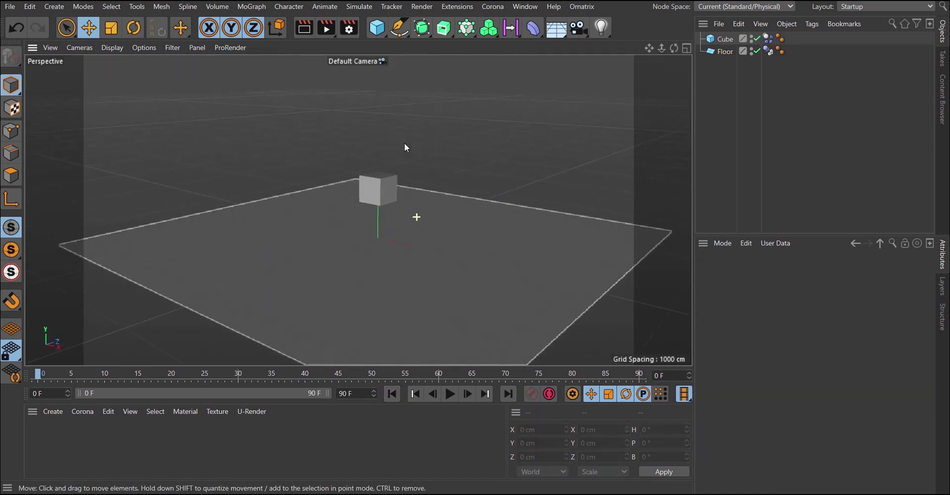
pyautogui.click(452, 393)
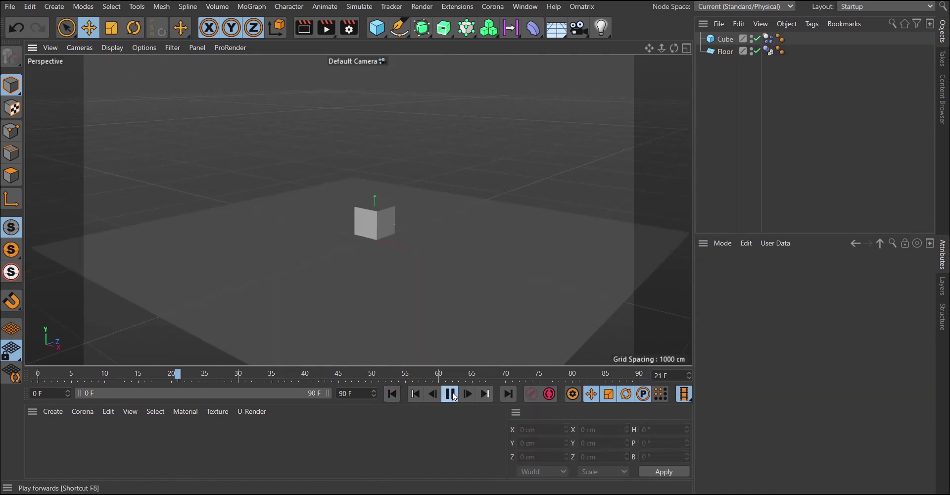
pyautogui.click(453, 394)
pyautogui.keyDown('alt'); pyautogui.moveTo(366, 249); pyautogui.dragTo(390, 224); pyautogui.keyUp('alt')
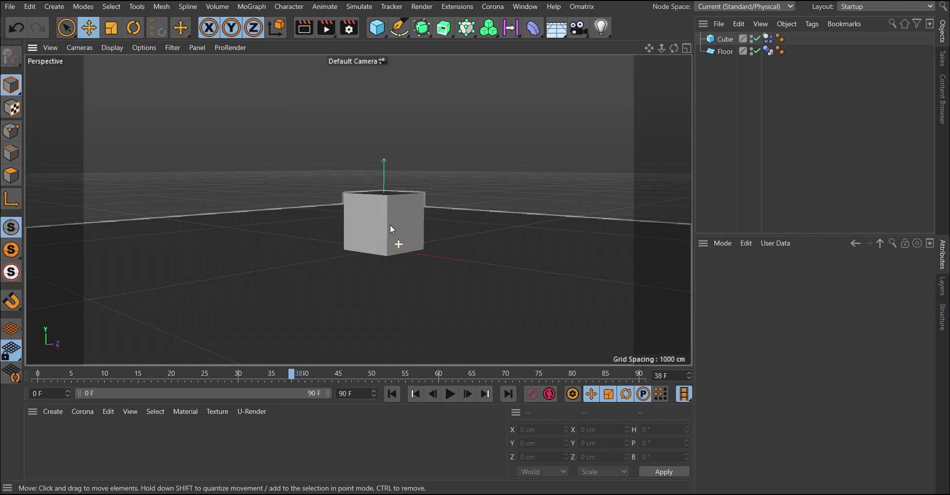
pyautogui.click(392, 393)
pyautogui.click(449, 393)
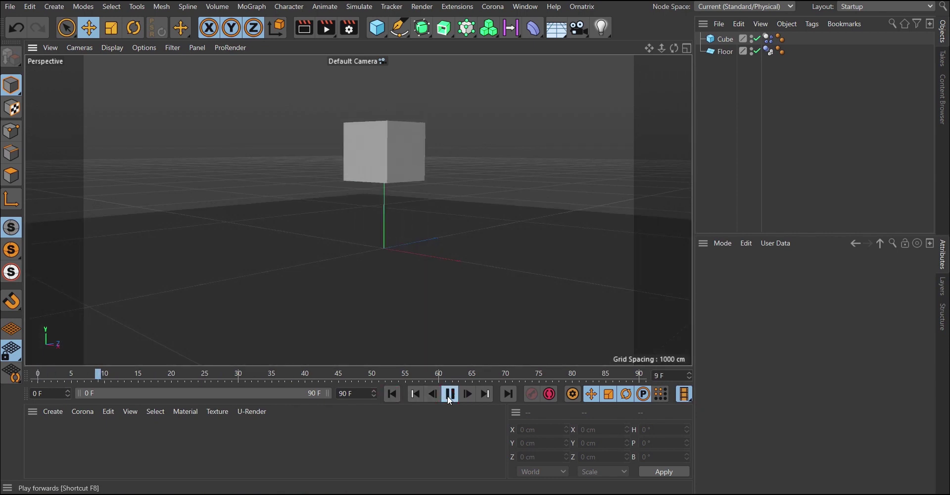
pyautogui.click(449, 394)
pyautogui.click(391, 393)
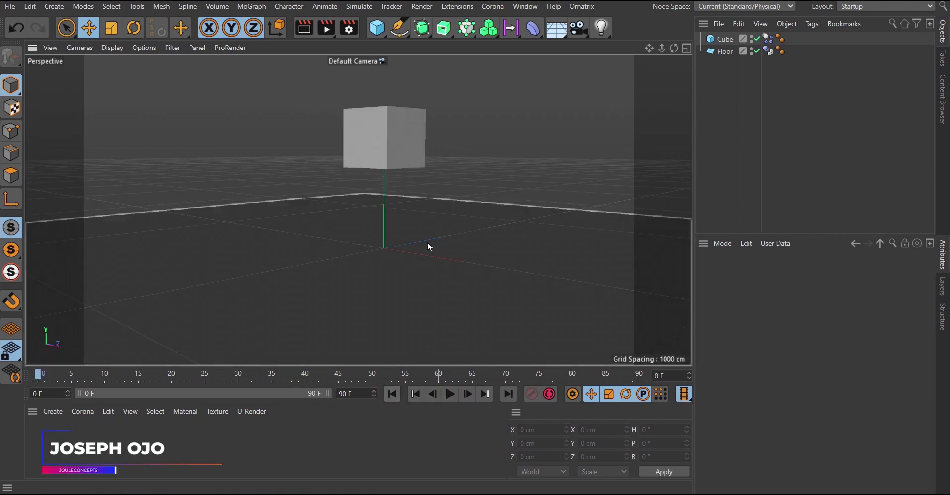
# Step: Raise the cube to a Y position of about 533 cm, test its drop in playback and rewind
pyautogui.click(392, 165)
pyautogui.moveTo(382, 78); pyautogui.dragTo(382, 29)
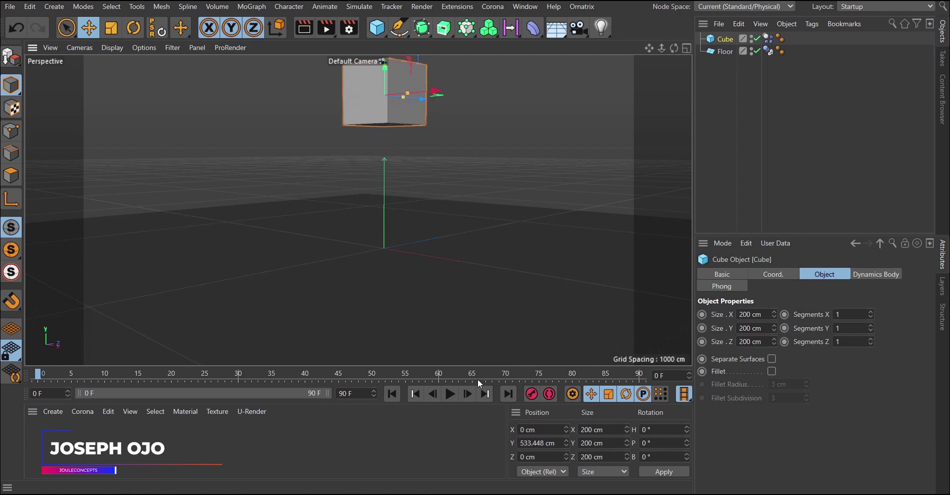
pyautogui.click(449, 393)
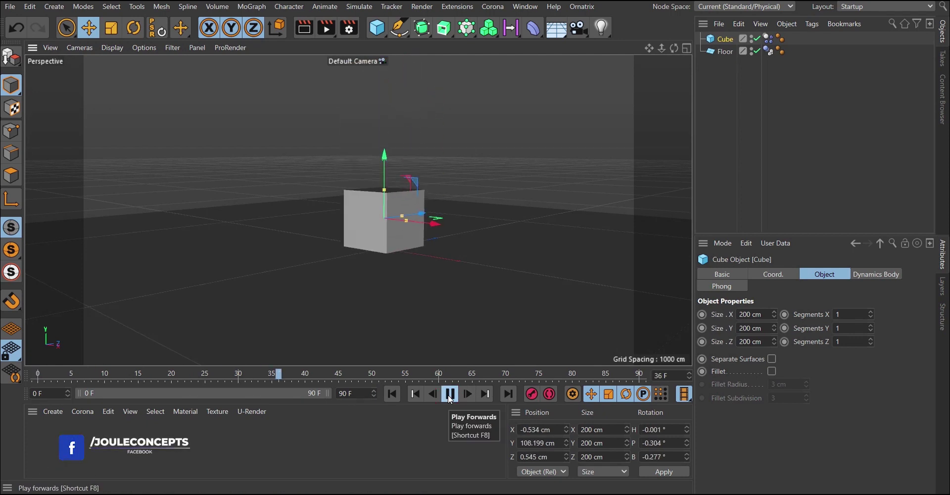
pyautogui.click(449, 393)
pyautogui.click(392, 393)
pyautogui.keyDown('alt'); pyautogui.moveTo(470, 182); pyautogui.dragTo(641, 56); pyautogui.keyUp('alt')
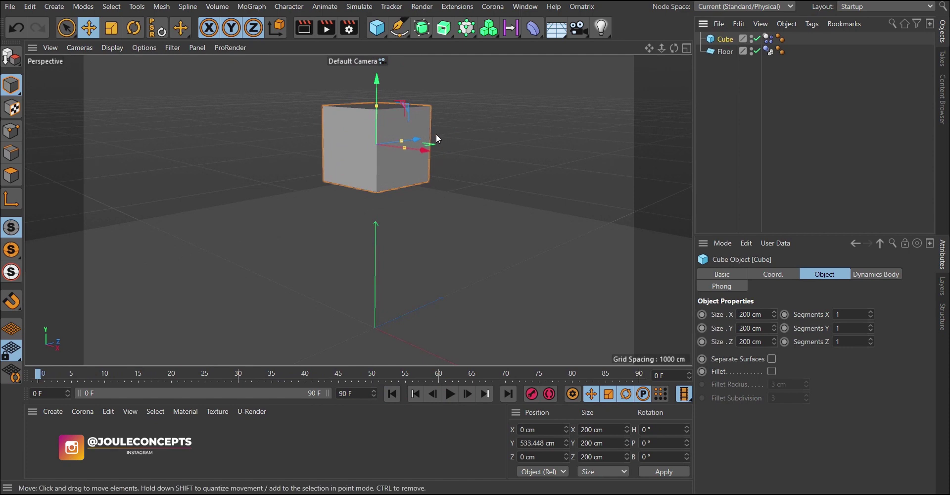
pyautogui.keyDown('alt'); pyautogui.moveTo(436, 138); pyautogui.dragTo(420, 150); pyautogui.keyUp('alt')
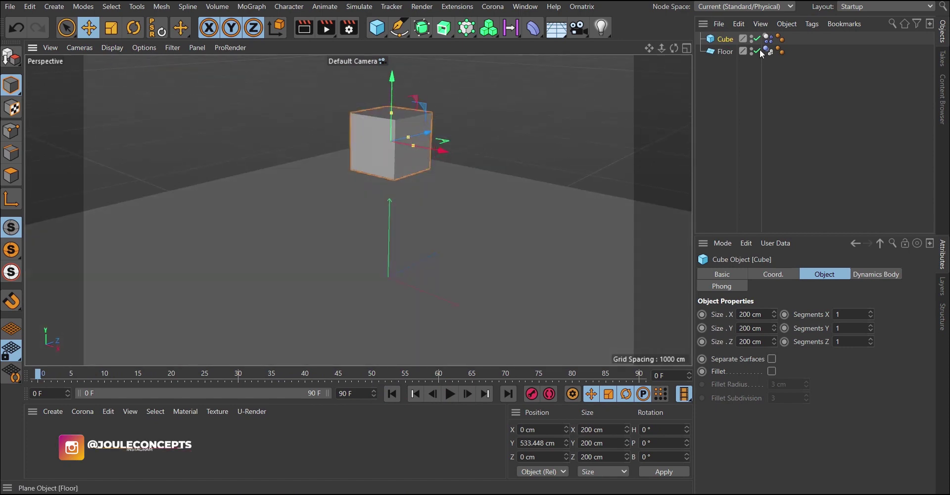
# Step: Examine the cube's Dynamics Body tag settings across the Collision, Mass, Force, Soft Body, Basic and Dynamics categories
pyautogui.click(767, 39)
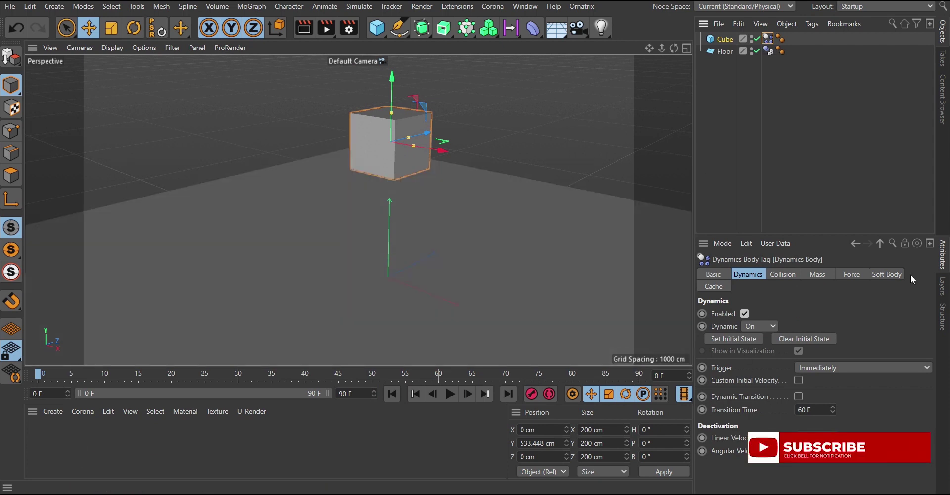
pyautogui.click(786, 274)
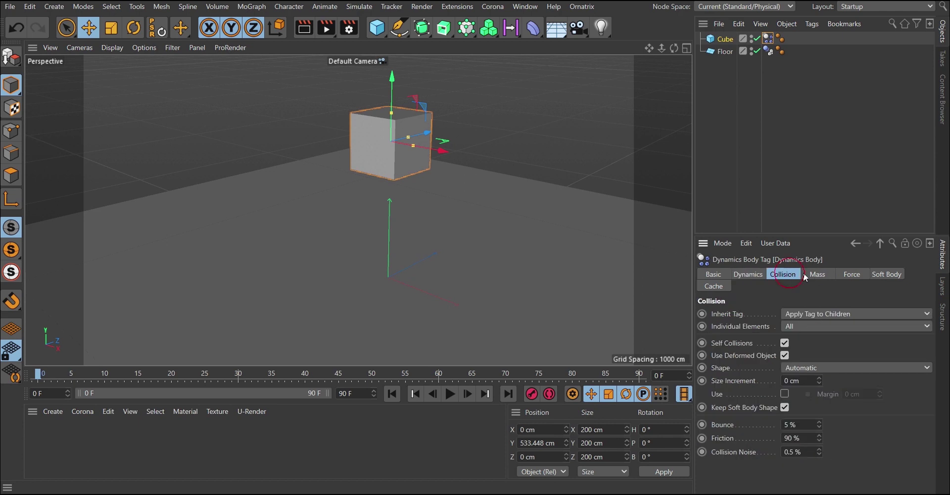
pyautogui.click(818, 273)
pyautogui.click(851, 274)
pyautogui.click(886, 273)
pyautogui.click(851, 274)
pyautogui.click(817, 273)
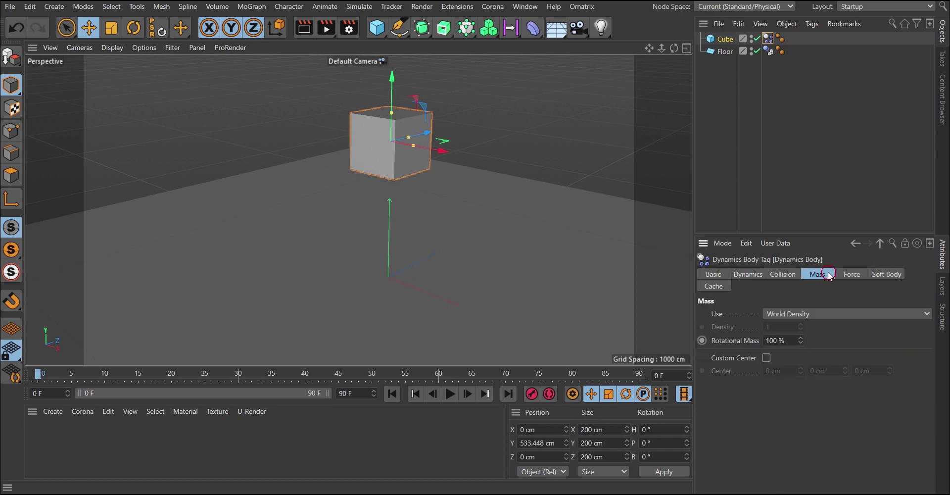
pyautogui.click(782, 274)
pyautogui.click(744, 274)
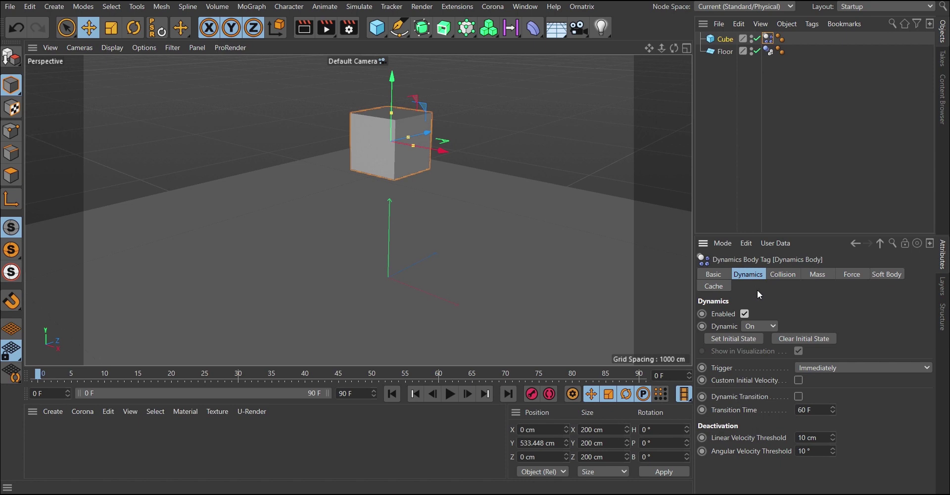
pyautogui.click(717, 275)
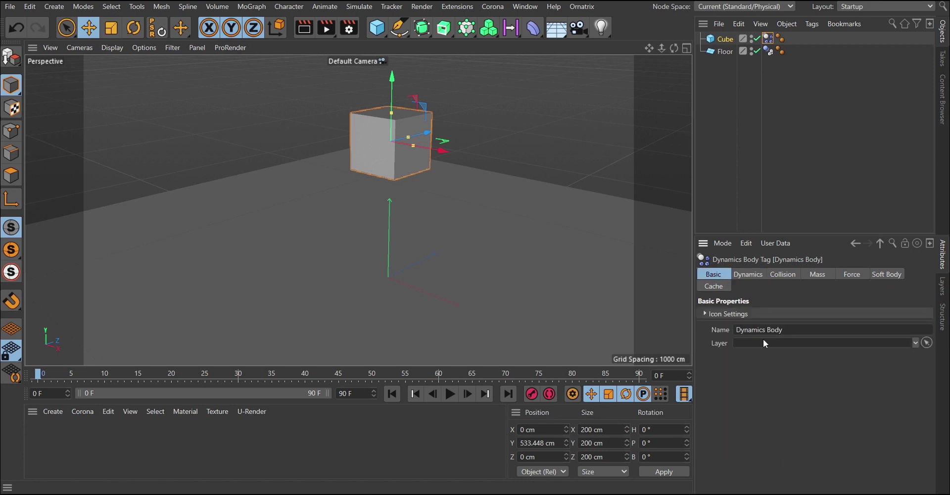
pyautogui.click(747, 274)
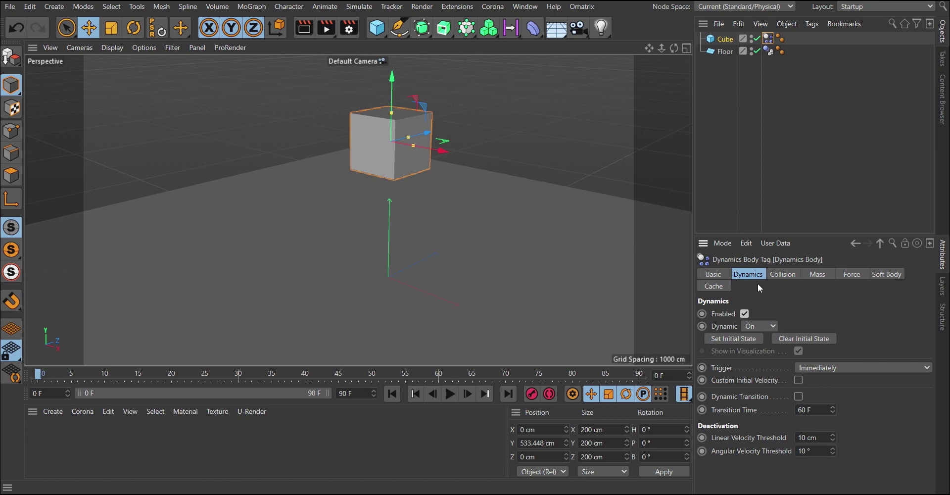
# Step: Turn off Enabled in the cube's Dynamics Body tag and play the simulation from the first frame
pyautogui.click(745, 314)
pyautogui.click(392, 393)
pyautogui.click(450, 393)
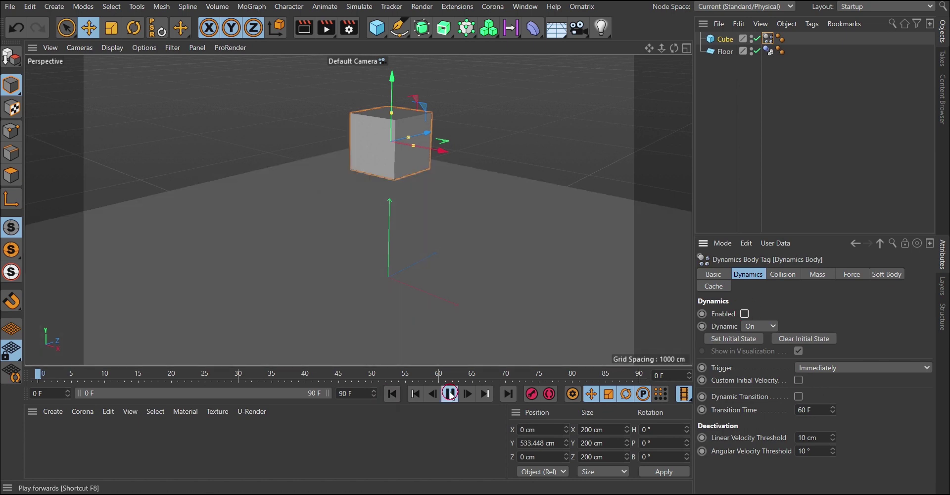
pyautogui.click(393, 394)
pyautogui.click(450, 396)
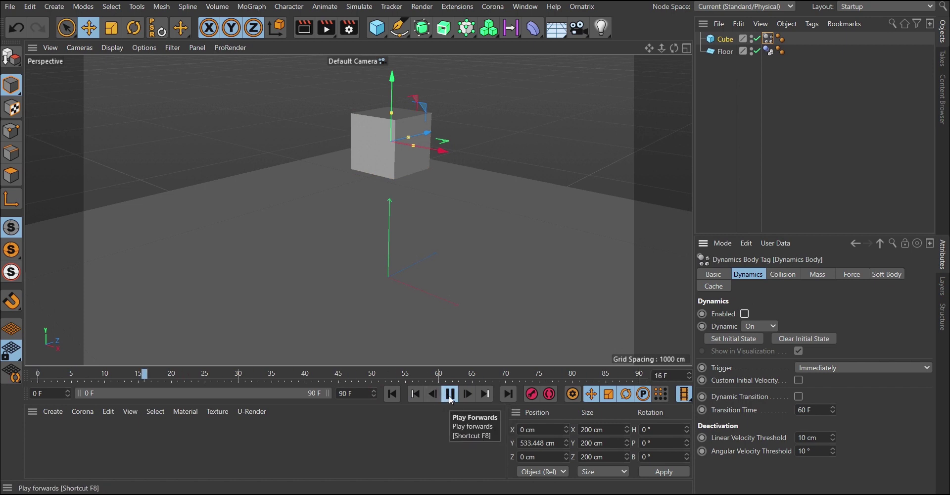
# Step: Turn Enabled back on in the cube's Dynamics Body tag, test its fall in playback and rewind to frame 0
pyautogui.click(449, 396)
pyautogui.click(392, 393)
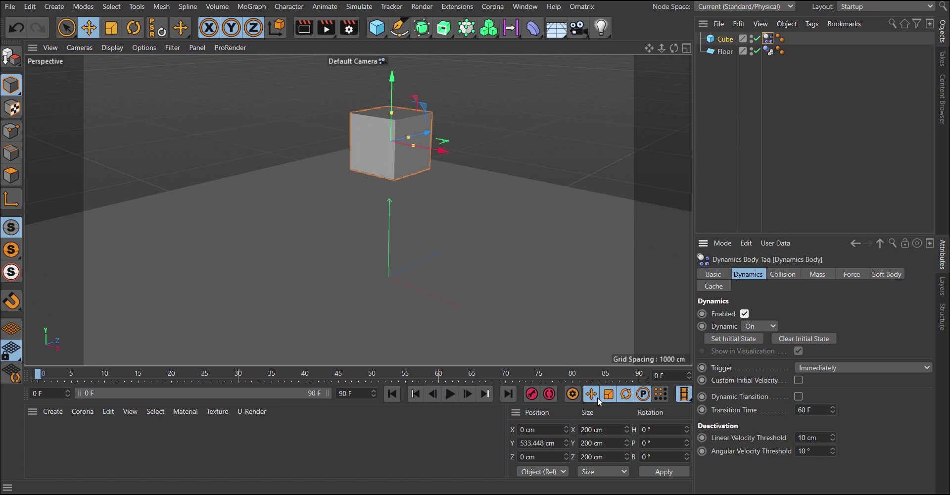
pyautogui.click(450, 393)
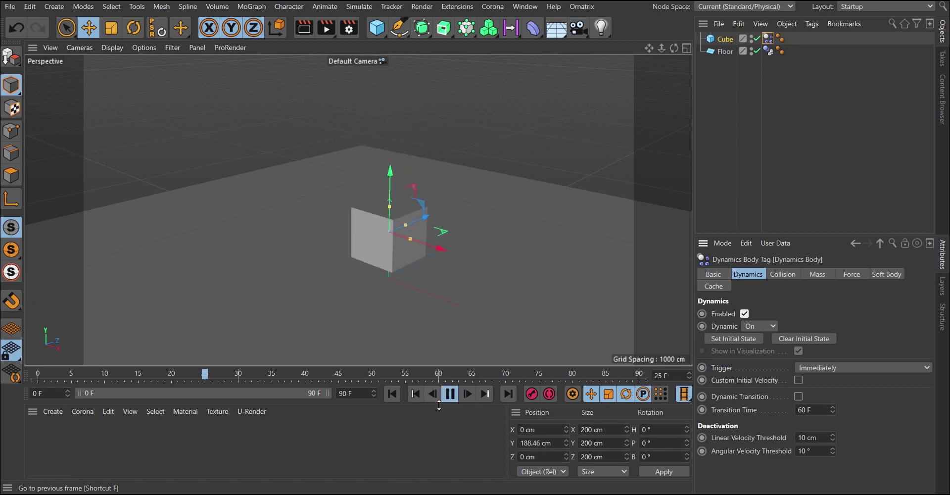
pyautogui.click(449, 393)
pyautogui.click(392, 393)
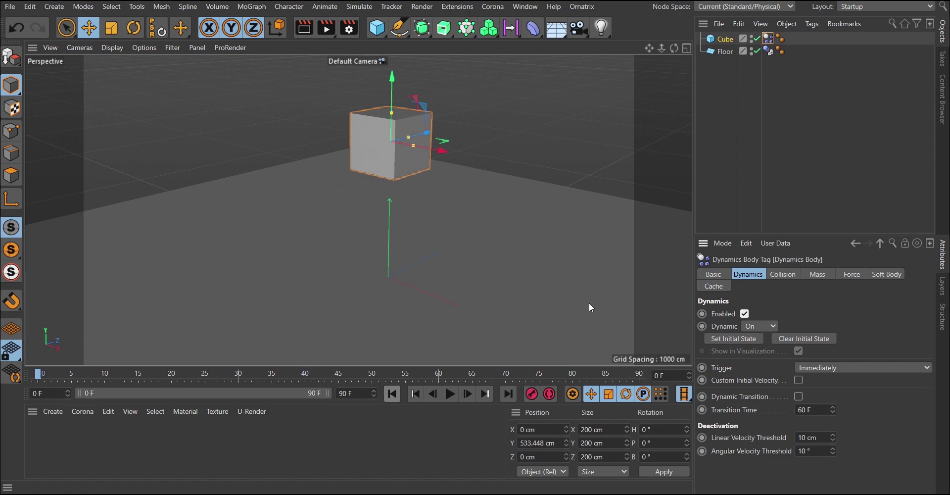
# Step: Set the Trigger of the cube's Dynamics Body tag to On Collision and play the simulation
pyautogui.click(821, 367)
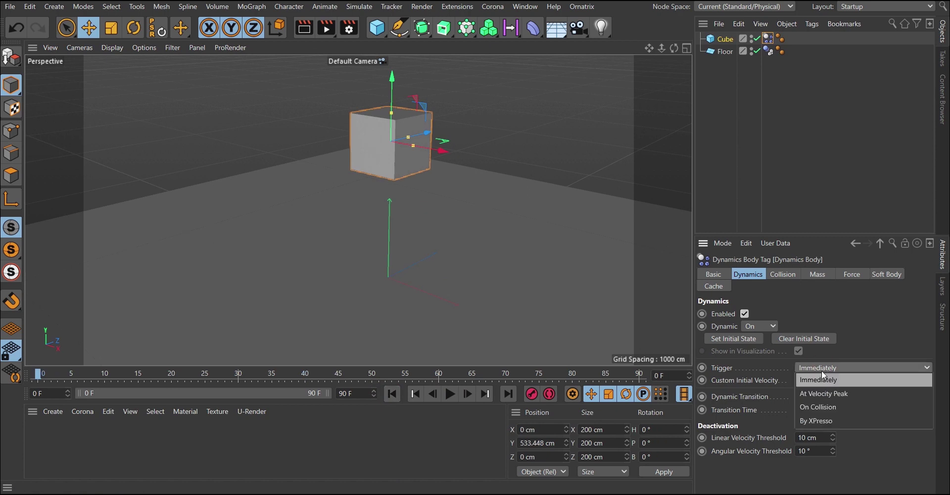
pyautogui.click(815, 407)
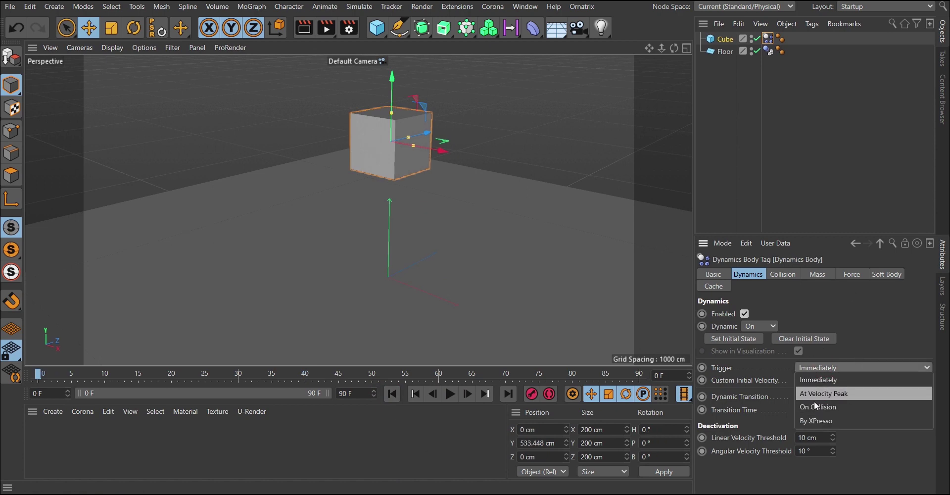
pyautogui.click(450, 394)
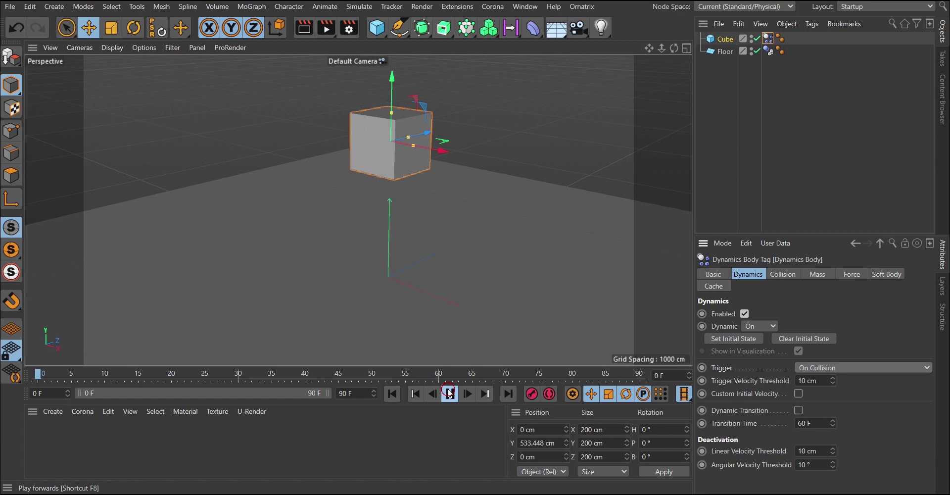
pyautogui.keyDown('alt'); pyautogui.moveTo(455, 150); pyautogui.dragTo(437, 158); pyautogui.keyUp('alt')
# Step: Add a sphere and move it beside the cube to about Y 556 cm and Z -693 cm
pyautogui.click(378, 30)
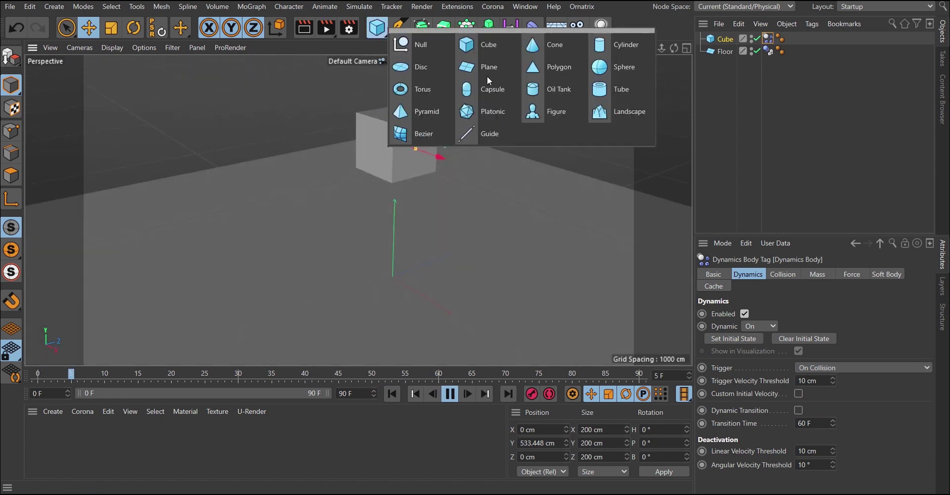
pyautogui.click(596, 68)
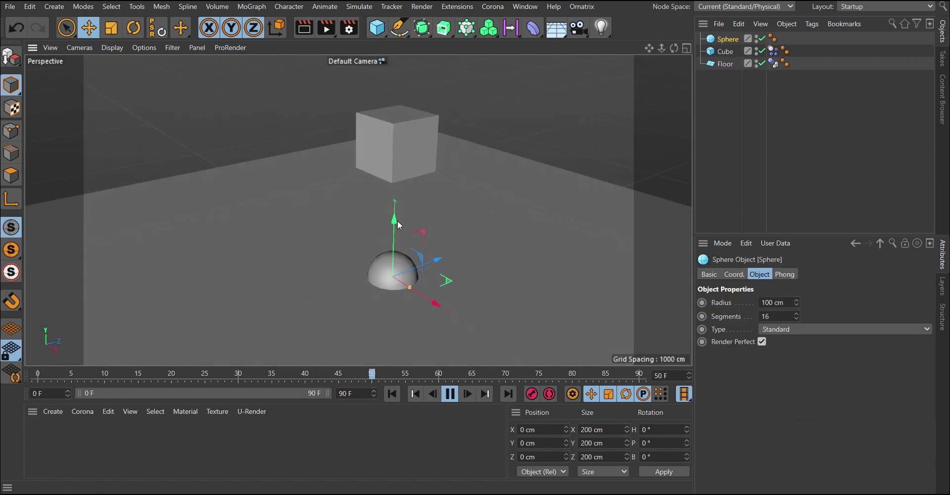
pyautogui.moveTo(397, 221); pyautogui.dragTo(379, 72)
pyautogui.moveTo(443, 129); pyautogui.dragTo(248, 186)
pyautogui.keyDown('alt'); pyautogui.moveTo(257, 156); pyautogui.dragTo(173, 200); pyautogui.keyUp('alt')
pyautogui.keyDown('alt'); pyautogui.moveTo(173, 200); pyautogui.dragTo(282, 165, button='middle'); pyautogui.keyUp('alt')
pyautogui.keyDown('alt'); pyautogui.moveTo(282, 165); pyautogui.dragTo(282, 158); pyautogui.keyUp('alt')
pyautogui.keyDown('alt'); pyautogui.moveTo(356, 144); pyautogui.dragTo(278, 168, button='middle'); pyautogui.keyUp('alt')
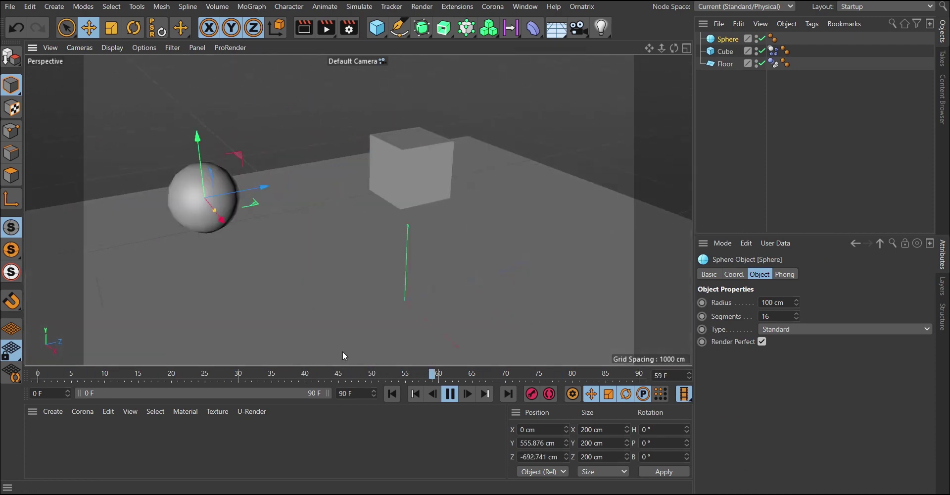
# Step: Animate the sphere moving along Z toward the cube with keyframes at frames 0 and 20, and preview the motion
pyautogui.click(450, 394)
pyautogui.click(392, 393)
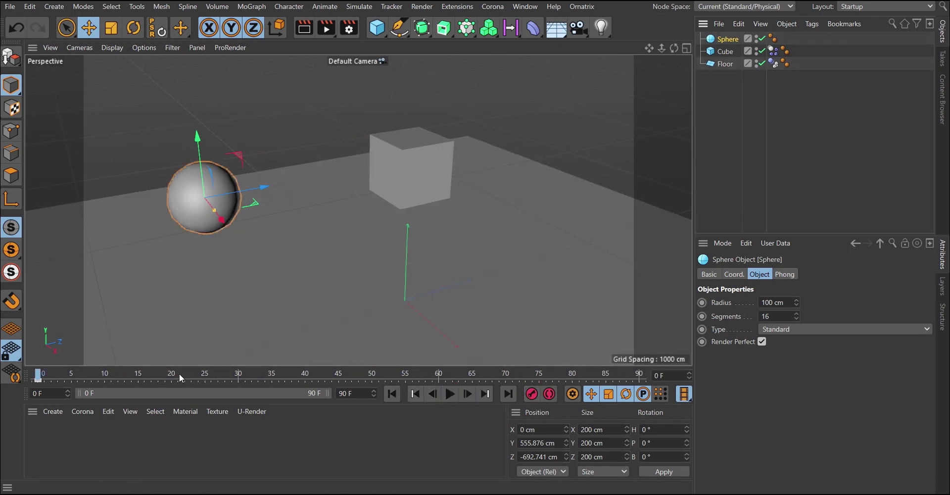
pyautogui.click(172, 377)
pyautogui.moveTo(252, 183); pyautogui.dragTo(387, 155)
pyautogui.click(530, 393)
pyautogui.click(451, 395)
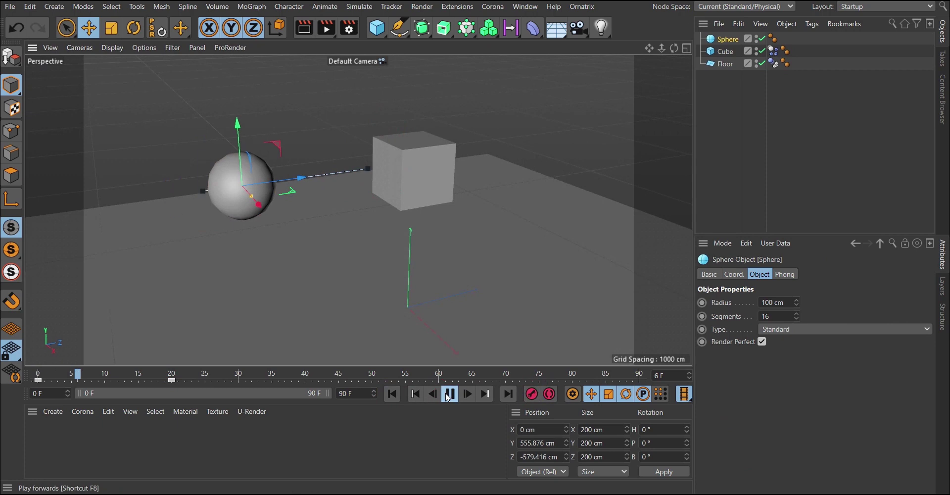
pyautogui.click(448, 395)
pyautogui.click(392, 394)
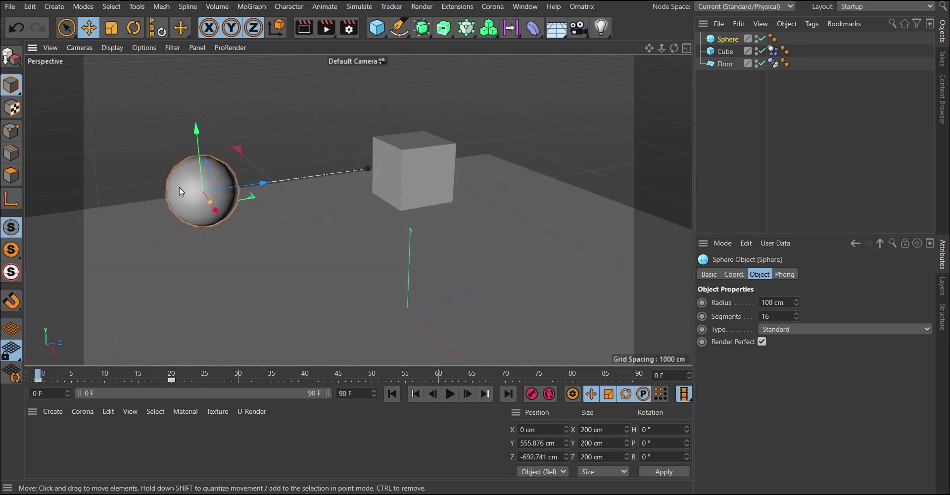
# Step: Add a Collider Body tag to the sphere and test its collision with the cube in playback
pyautogui.rightClick(430, 87)
pyautogui.moveTo(505, 240)
pyautogui.moveTo(629, 432)
pyautogui.click(686, 431)
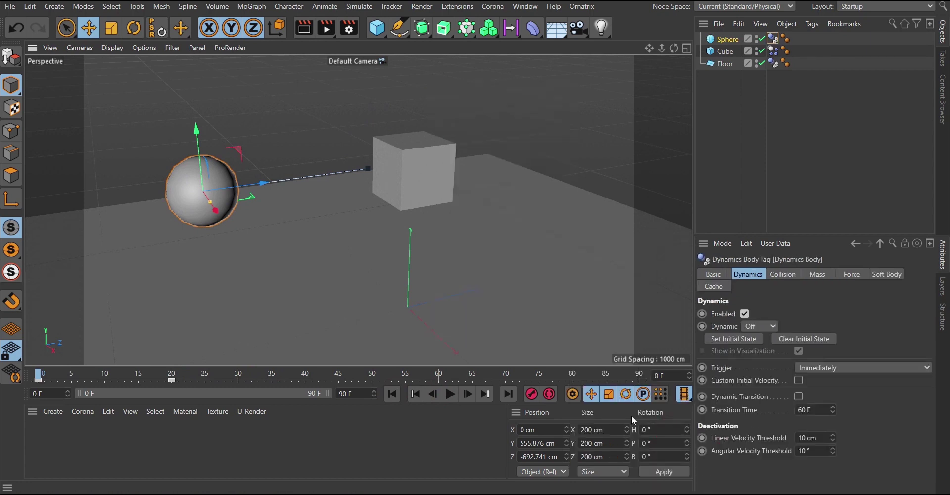
pyautogui.click(827, 180)
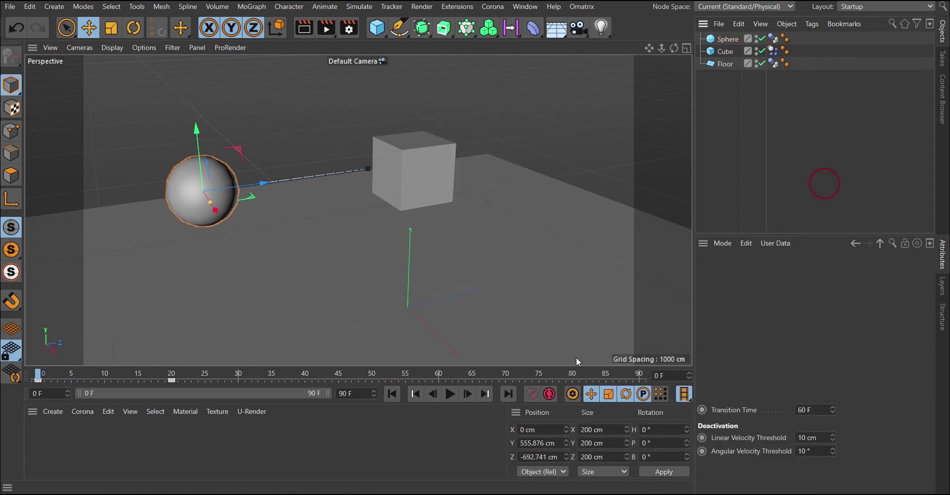
pyautogui.click(450, 393)
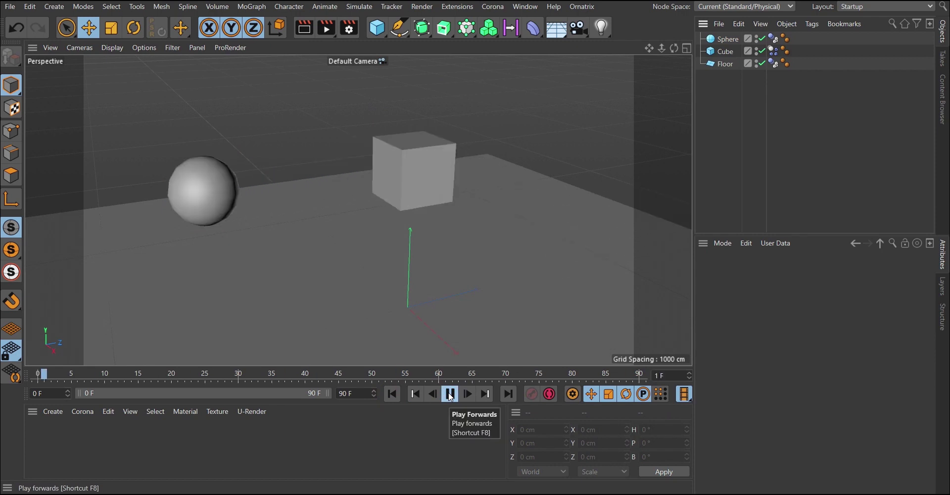
pyautogui.click(450, 394)
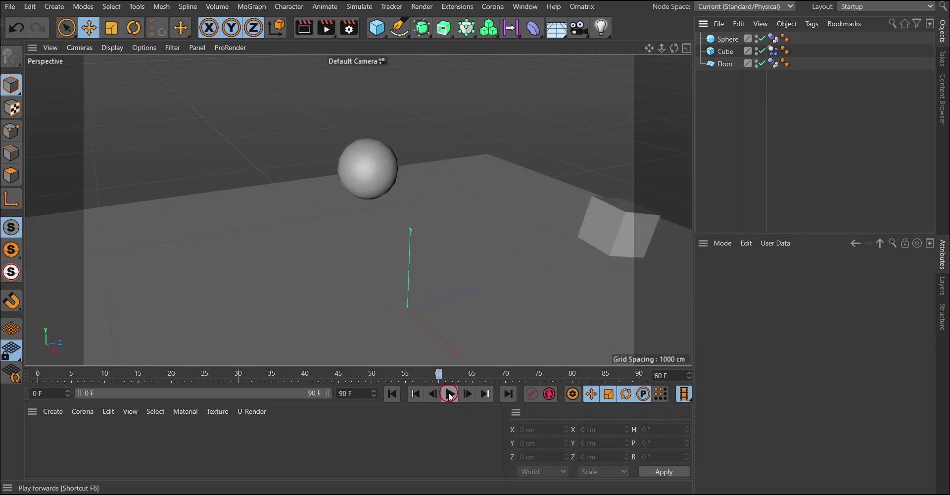
pyautogui.click(393, 395)
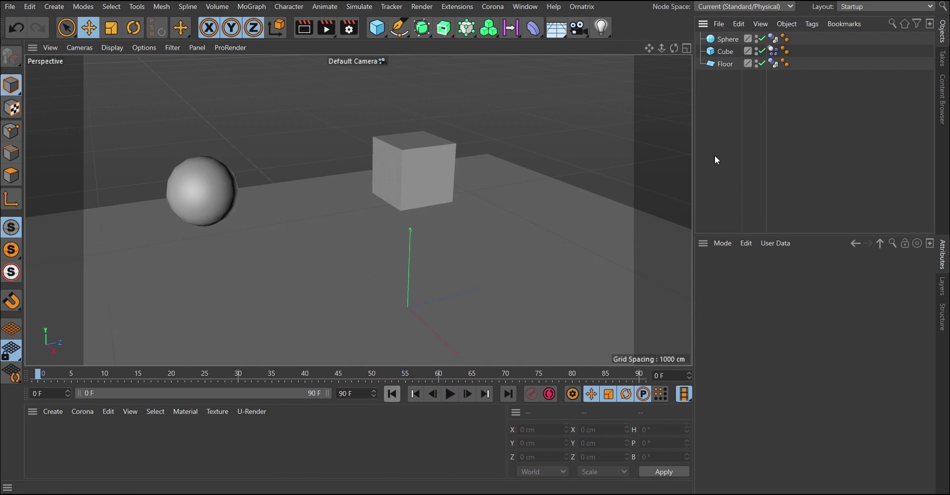
# Step: Delete the sphere and set the Trigger of the cube's Dynamics Body tag to Immediately
pyautogui.click(773, 51)
pyautogui.click(719, 39)
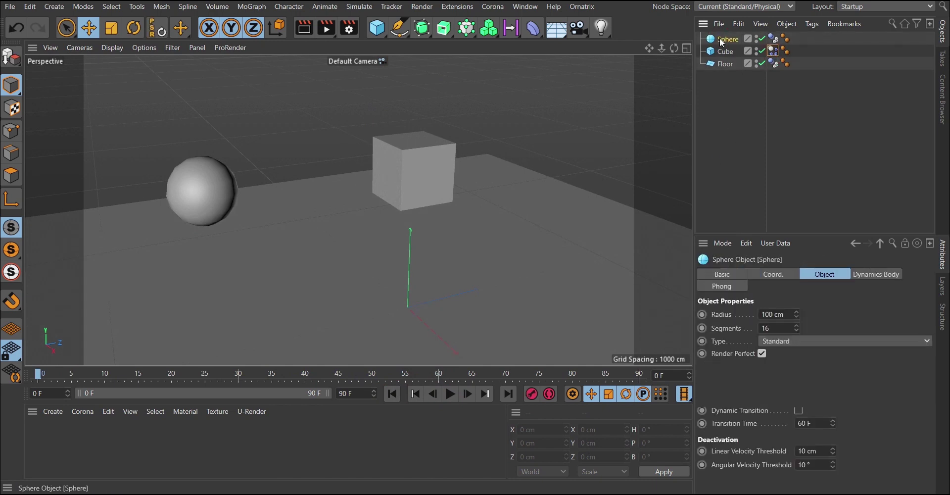
pyautogui.press('Delete')
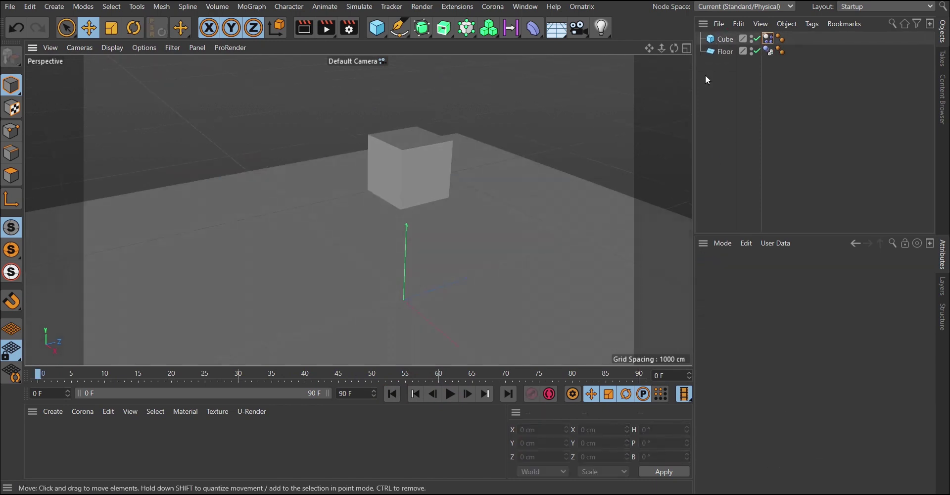
pyautogui.click(768, 39)
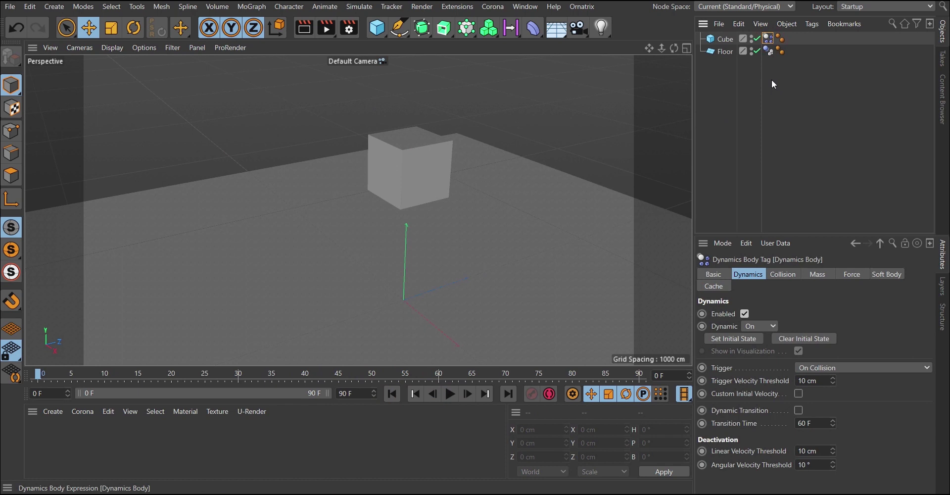
pyautogui.click(817, 367)
pyautogui.click(814, 385)
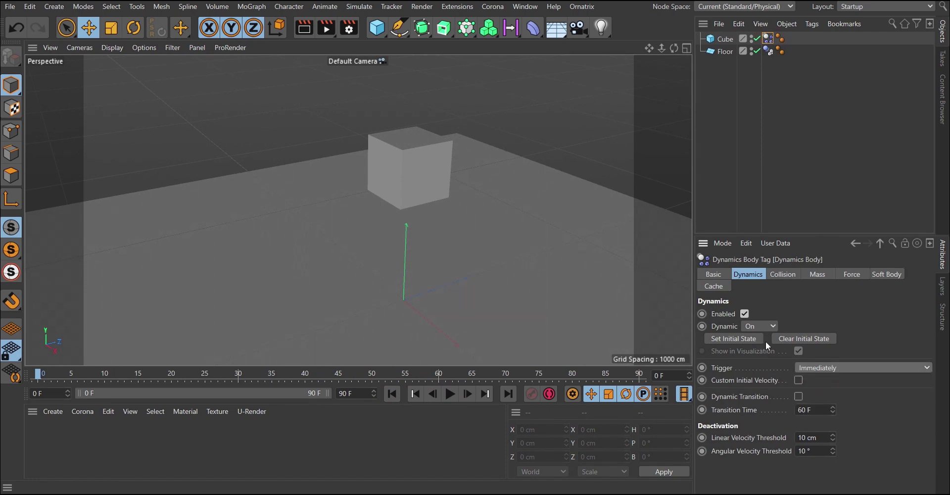
# Step: Enable Custom Initial Velocity in the cube's Dynamics Body tag, test the drop in playback and rewind
pyautogui.click(796, 381)
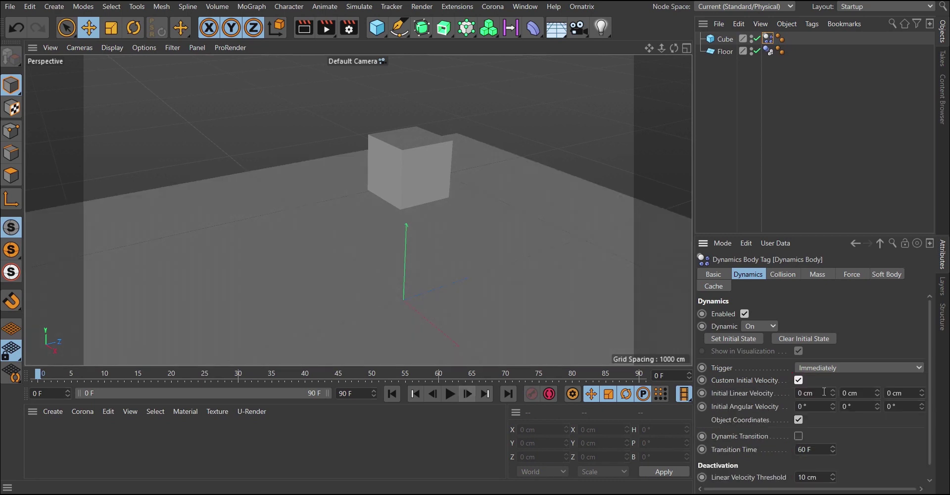
pyautogui.click(450, 393)
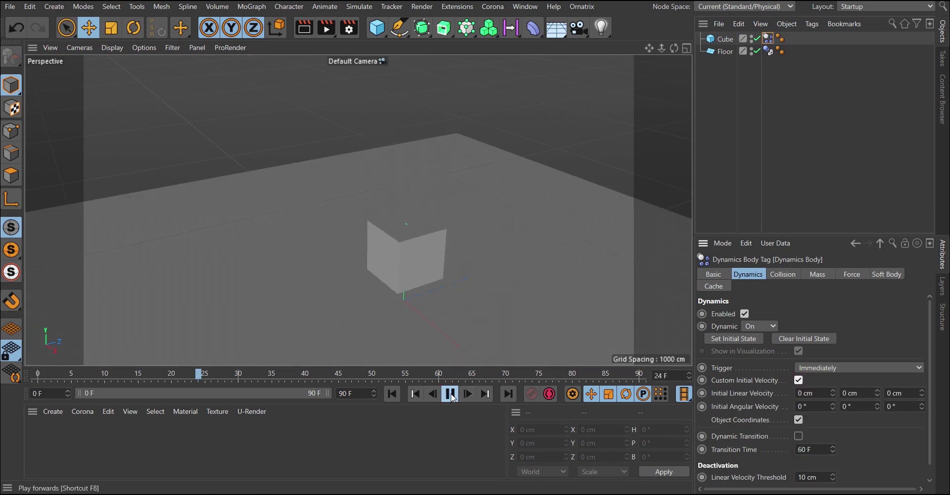
pyautogui.click(451, 393)
pyautogui.click(385, 393)
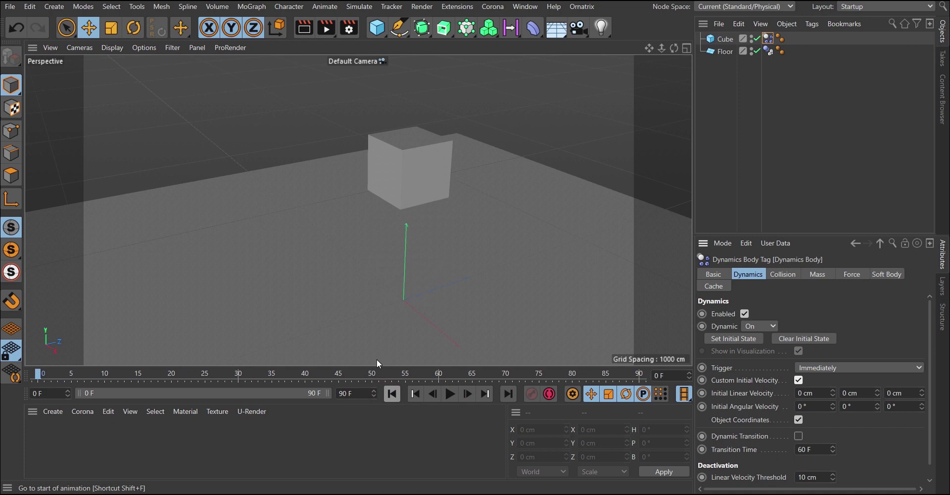
# Step: Move the floor along Z to a position of about 454 cm and deselect it
pyautogui.keyDown('alt'); pyautogui.moveTo(396, 150); pyautogui.dragTo(350, 161, button='middle'); pyautogui.keyUp('alt')
pyautogui.keyDown('alt'); pyautogui.moveTo(374, 171); pyautogui.dragTo(377, 135, button='right'); pyautogui.keyUp('alt')
pyautogui.keyDown('alt'); pyautogui.moveTo(373, 133); pyautogui.dragTo(407, 146); pyautogui.keyUp('alt')
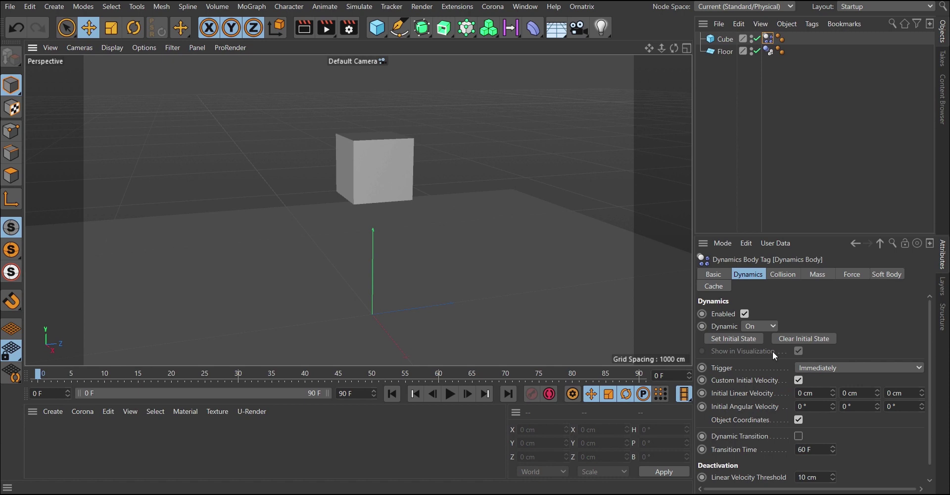
pyautogui.moveTo(373, 284)
pyautogui.keyDown('alt'); pyautogui.mouseDown()
pyautogui.moveTo(371, 292)
pyautogui.moveTo(319, 203)
pyautogui.moveTo(329, 229)
pyautogui.mouseUp(); pyautogui.keyUp('alt')
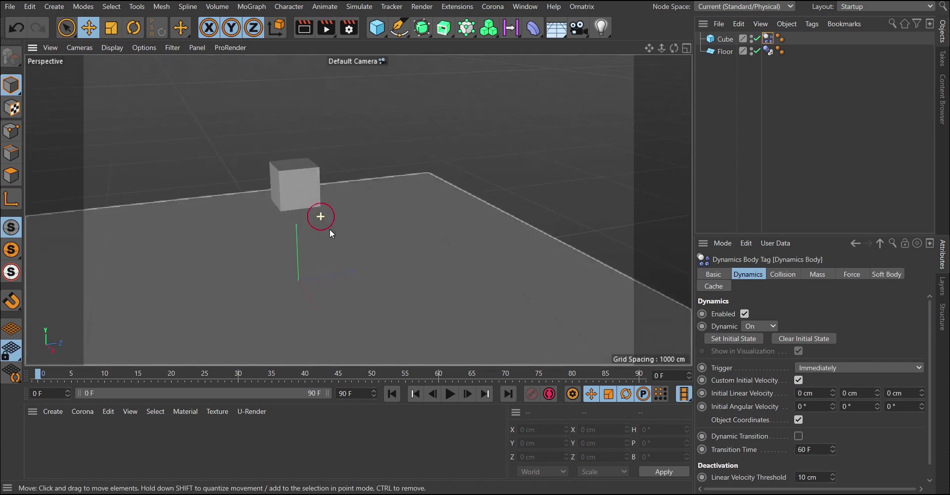
pyautogui.click(361, 271)
pyautogui.moveTo(360, 271); pyautogui.dragTo(421, 262)
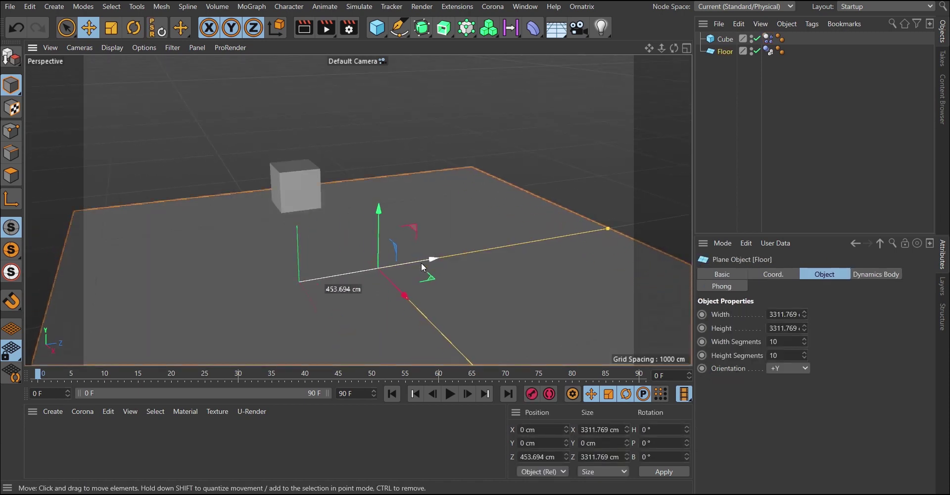
pyautogui.click(413, 143)
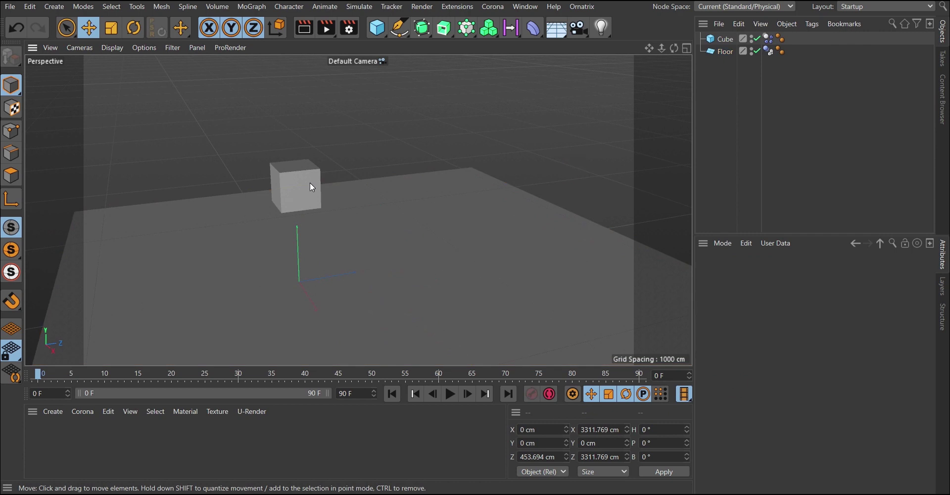
# Step: Set the Z value of Initial Linear Velocity in the cube's Dynamics Body tag to 200 cm
pyautogui.click(767, 39)
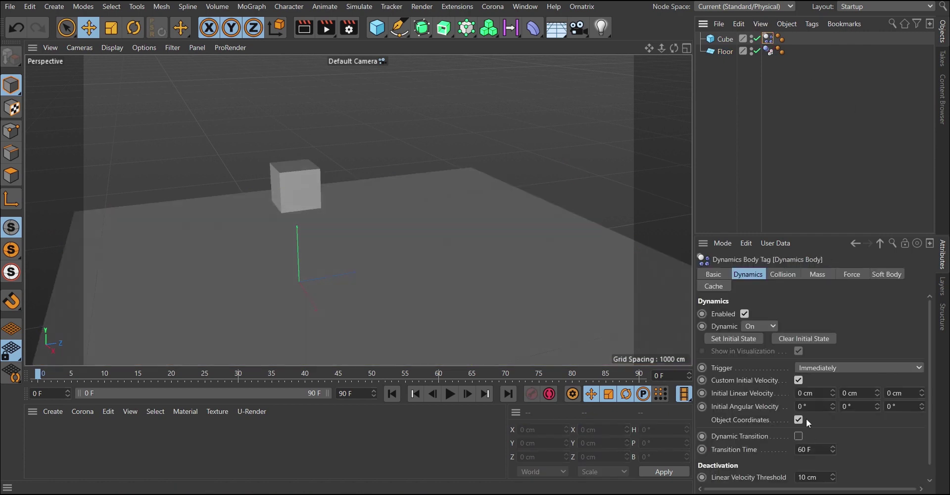
pyautogui.click(814, 393)
pyautogui.click(860, 395)
pyautogui.click(911, 395)
pyautogui.click(819, 394)
pyautogui.click(867, 393)
pyautogui.click(899, 393)
pyautogui.write('200')
pyautogui.press('Return')
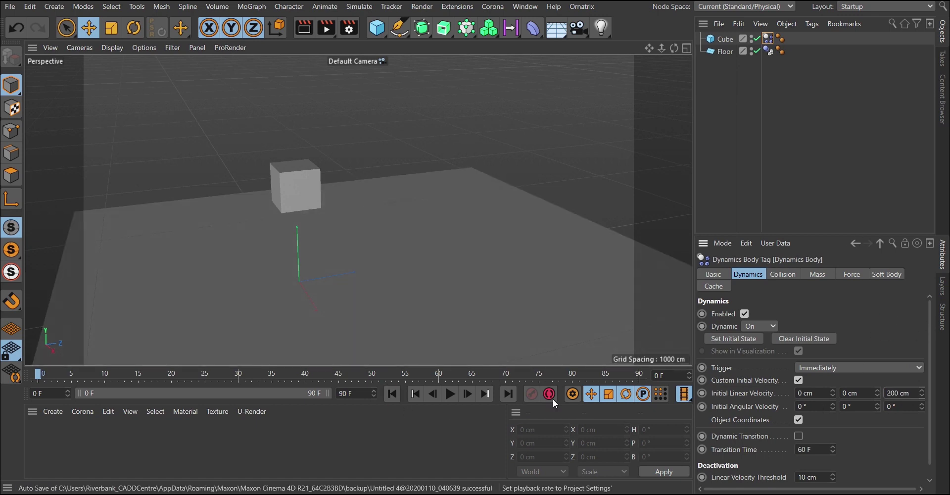
# Step: Play the simulation from two viewpoints to examine the cube's sideways motion, rewinding to frame 0 after each run
pyautogui.click(450, 394)
pyautogui.click(449, 394)
pyautogui.click(392, 393)
pyautogui.keyDown('alt'); pyautogui.moveTo(303, 221); pyautogui.dragTo(257, 174); pyautogui.keyUp('alt')
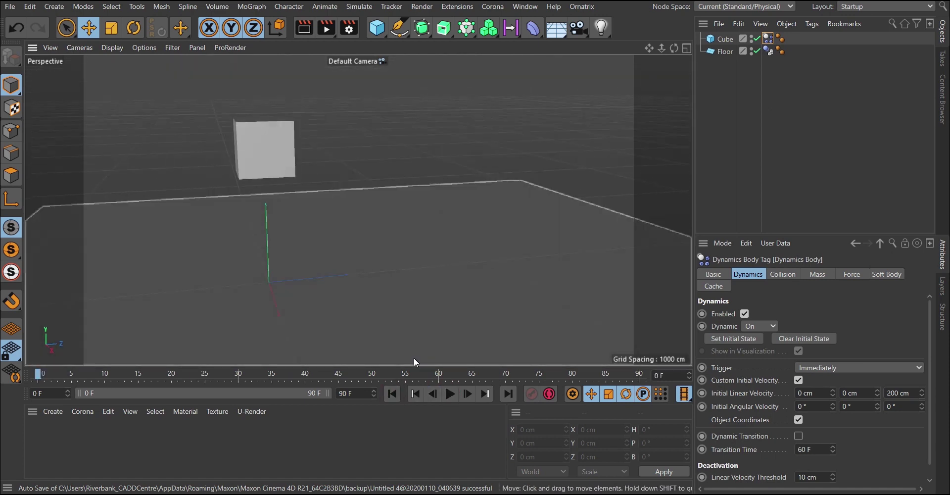
pyautogui.click(451, 397)
pyautogui.click(451, 397)
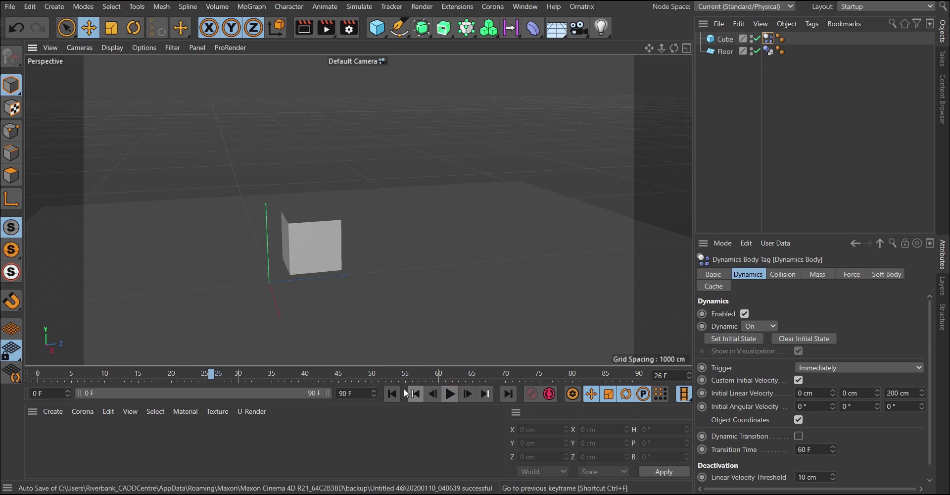
pyautogui.click(392, 394)
# Step: Set the cube's Initial Linear Velocity in Z to 800 cm, test the motion in playback and rewind
pyautogui.click(898, 392)
pyautogui.write('800')
pyautogui.press('Return')
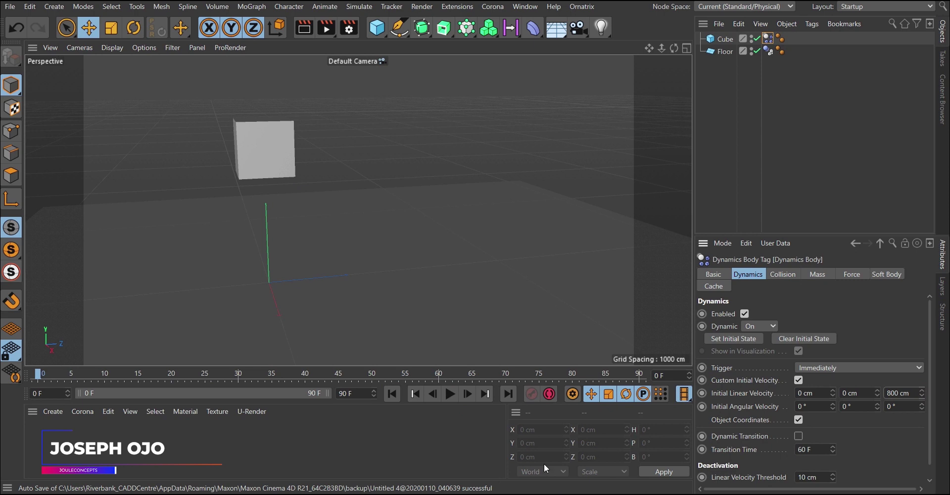
pyautogui.click(450, 395)
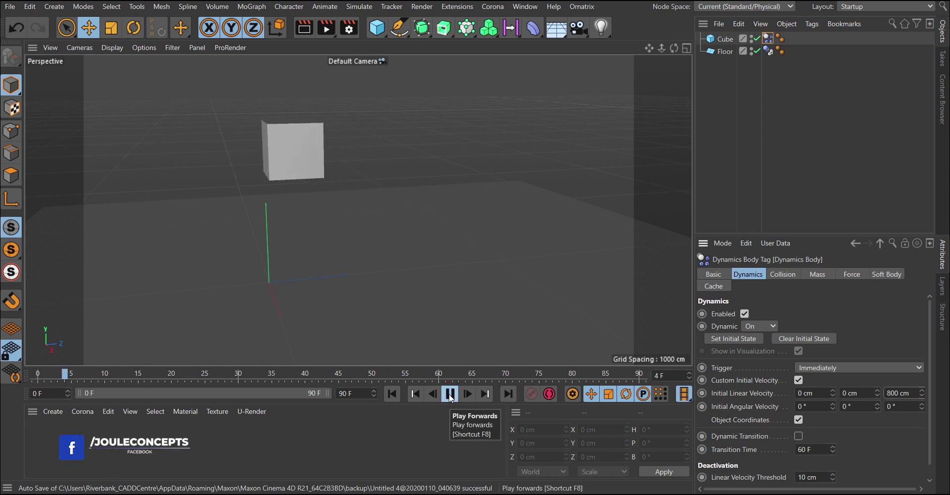
pyautogui.click(450, 396)
pyautogui.click(391, 396)
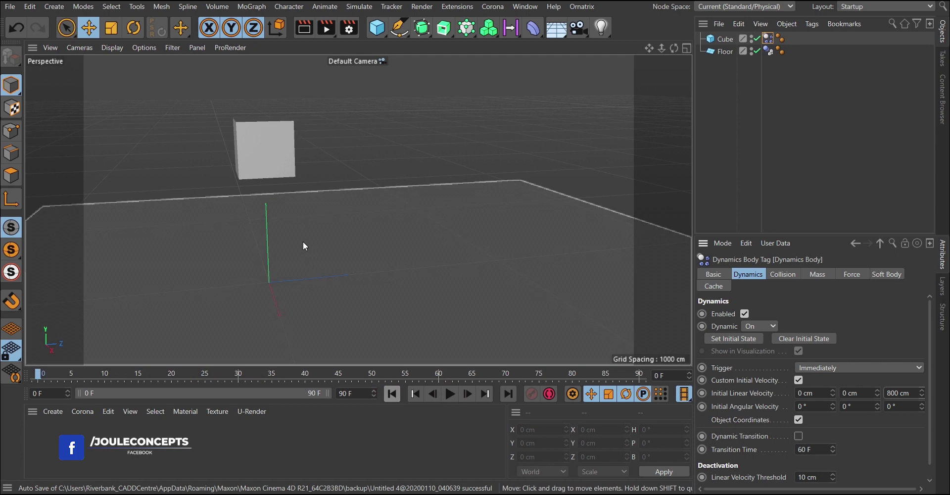
# Step: Set the cube's Initial Linear Velocity in Z to 4000 cm in its Dynamics Body tag
pyautogui.click(908, 393)
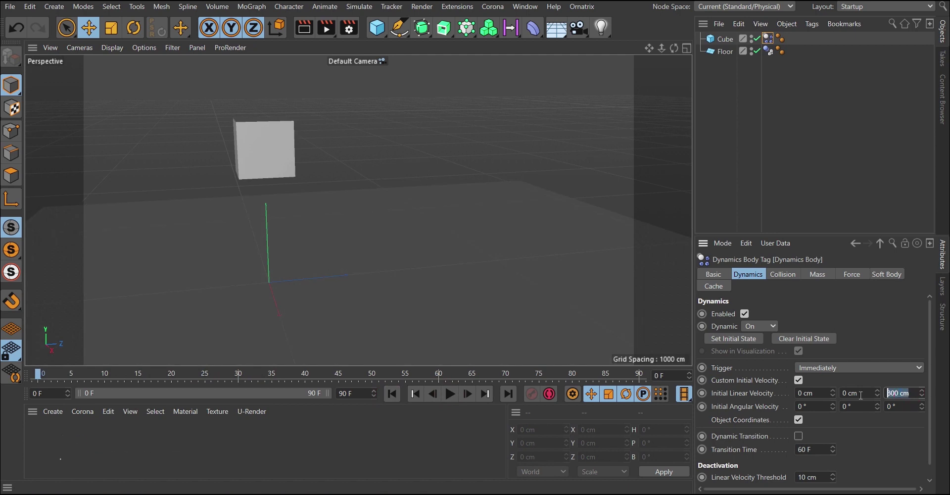
pyautogui.write('4000')
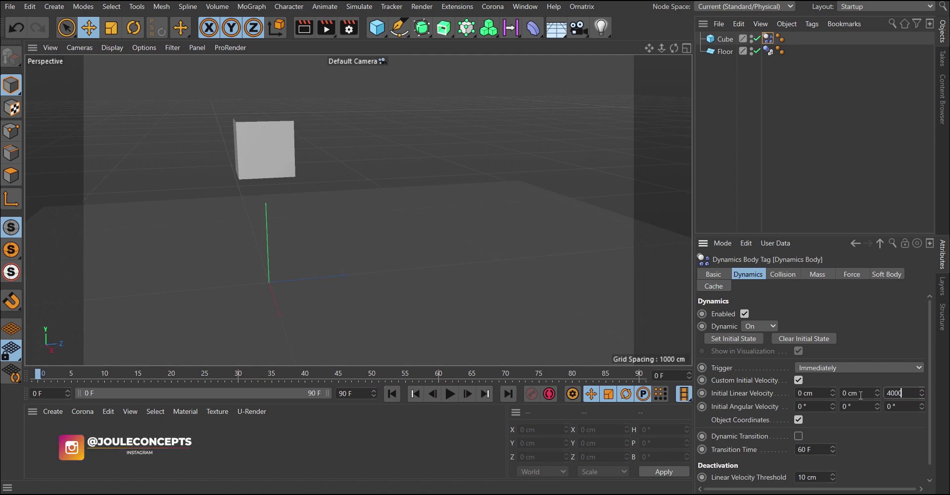
pyautogui.press('Return')
# Step: Play the simulation twice from a wider viewpoint to examine the cube's faster sideways motion, rewinding to frame 0 after each run
pyautogui.scroll(-2, 468, 186)
pyautogui.keyDown('alt'); pyautogui.moveTo(443, 156); pyautogui.dragTo(477, 144); pyautogui.keyUp('alt')
pyautogui.keyDown('alt'); pyautogui.moveTo(476, 142); pyautogui.dragTo(408, 155, button='middle'); pyautogui.keyUp('alt')
pyautogui.keyDown('alt'); pyautogui.moveTo(407, 156); pyautogui.dragTo(453, 164); pyautogui.keyUp('alt')
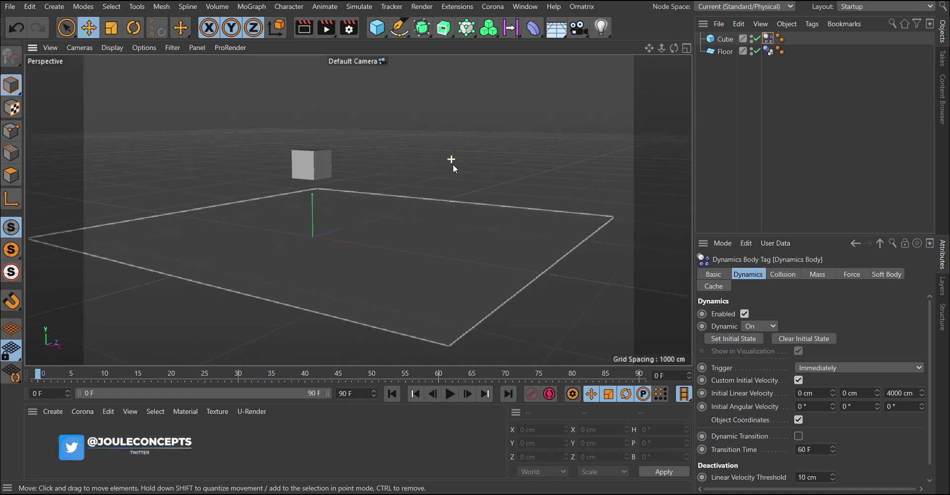
pyautogui.click(449, 394)
pyautogui.keyDown('alt'); pyautogui.moveTo(503, 181); pyautogui.dragTo(437, 179); pyautogui.keyUp('alt')
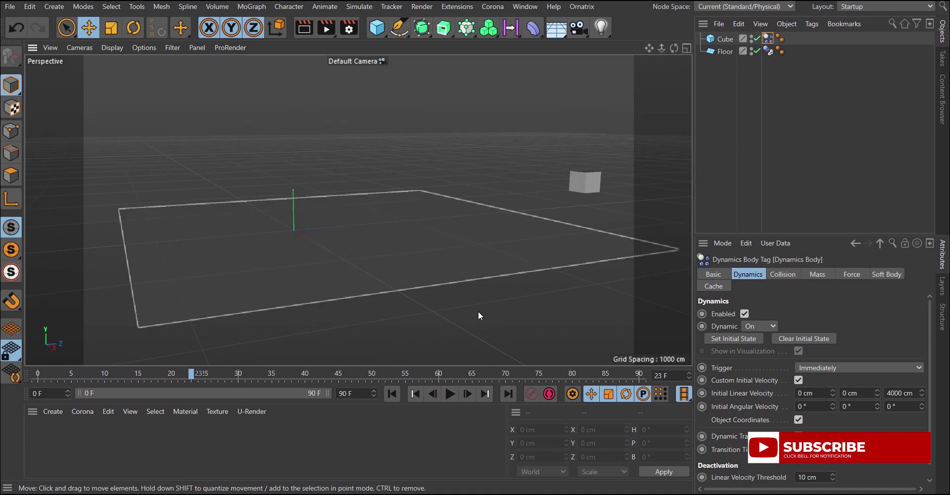
pyautogui.click(392, 393)
pyautogui.click(449, 393)
pyautogui.click(448, 392)
pyautogui.click(393, 393)
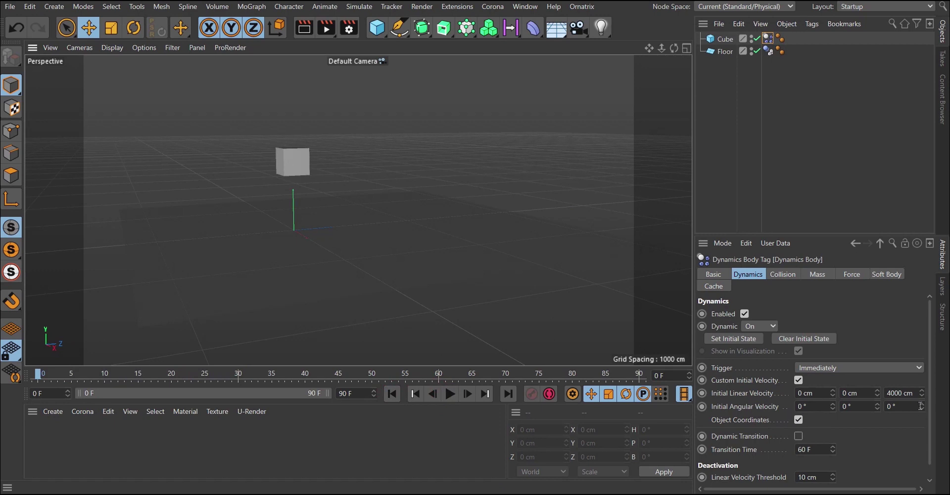
# Step: Set the third component of the cube's Initial Angular Velocity to 43°, test the spin in playback and rewind
pyautogui.moveTo(921, 405); pyautogui.dragTo(921, 396)
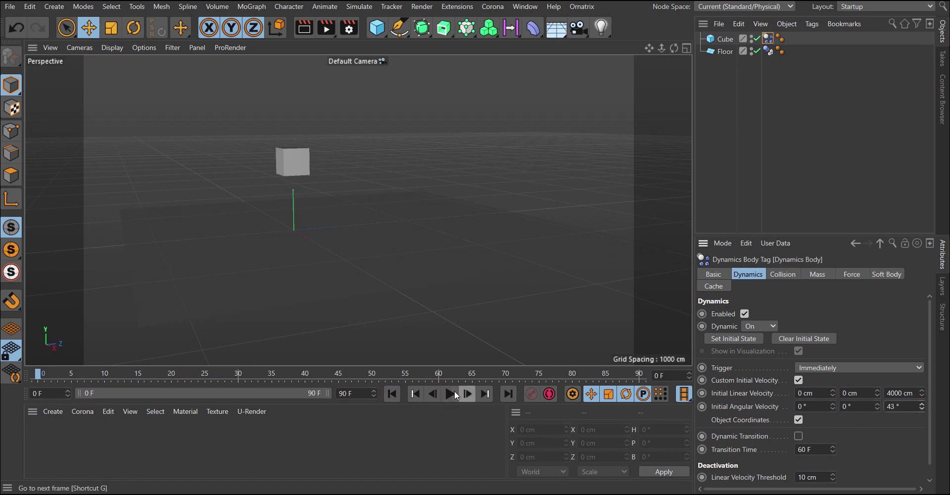
pyautogui.click(451, 393)
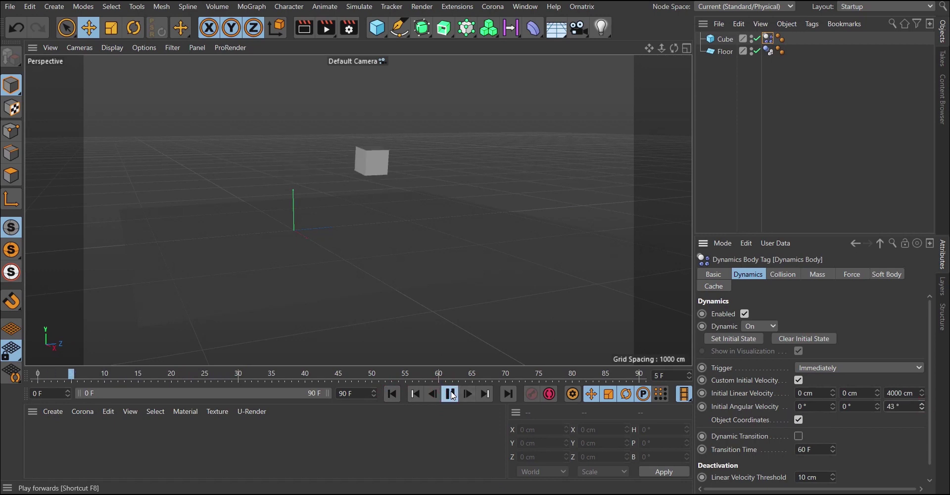
pyautogui.click(391, 394)
# Step: Set the first two Initial Angular Velocity components to 30° and 34°, then test the cube's spin in two playback runs and rewind
pyautogui.moveTo(880, 405); pyautogui.dragTo(831, 402)
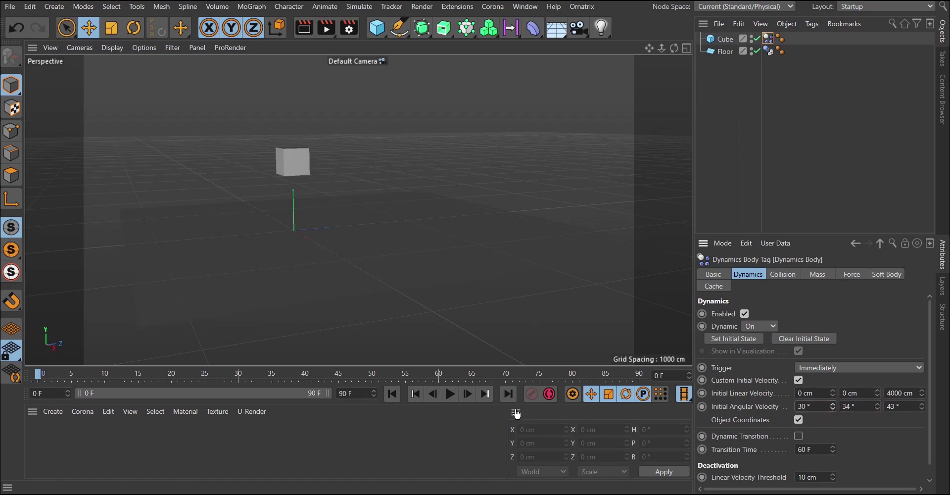
pyautogui.click(451, 393)
pyautogui.click(451, 394)
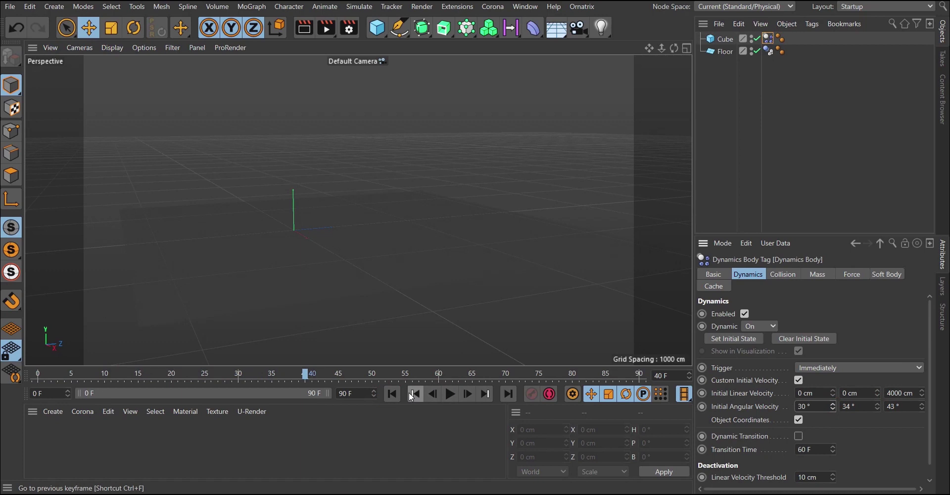
pyautogui.click(392, 393)
pyautogui.click(450, 393)
pyautogui.click(450, 394)
pyautogui.click(392, 393)
# Step: Raise the cube's Initial Angular Velocity components to 95°, 120° and 143° and test the spin in playback
pyautogui.moveTo(832, 405); pyautogui.dragTo(898, 440)
pyautogui.click(875, 404)
pyautogui.moveTo(921, 406); pyautogui.dragTo(923, 399)
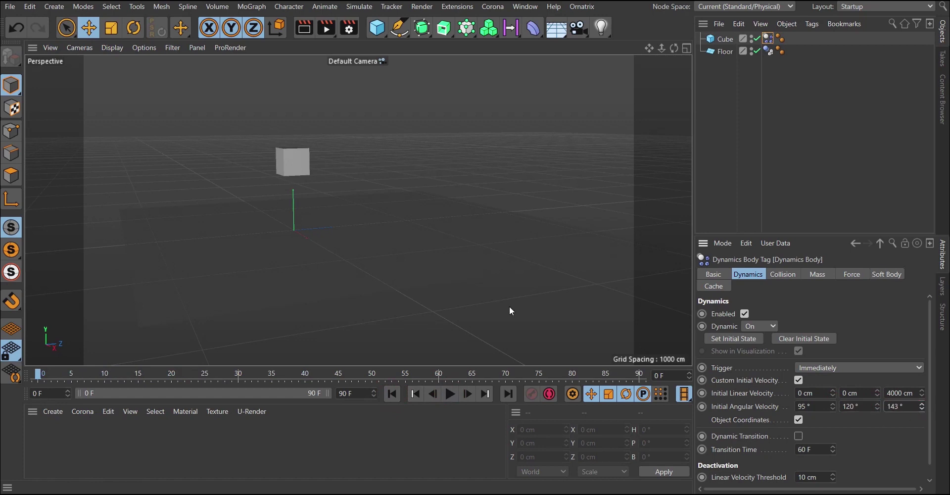
pyautogui.click(450, 396)
pyautogui.click(450, 395)
# Step: Set the first two Initial Angular Velocity components to 259° and 239°, rewind to frame 0 and test the motion in playback
pyautogui.moveTo(832, 408); pyautogui.dragTo(879, 402)
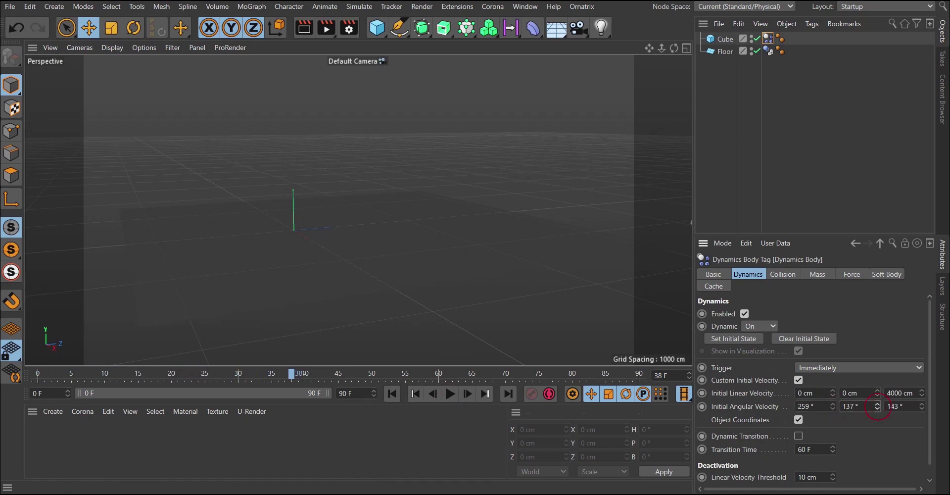
pyautogui.click(391, 393)
pyautogui.click(450, 394)
pyautogui.click(451, 393)
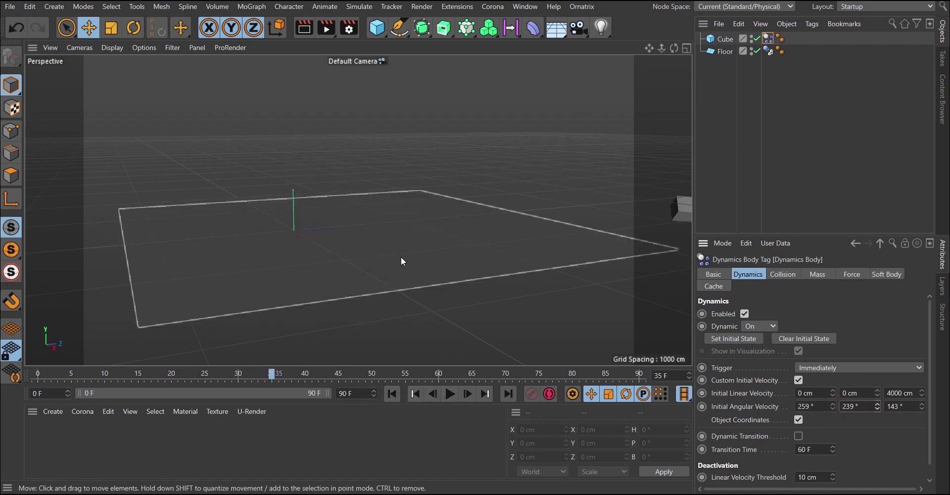
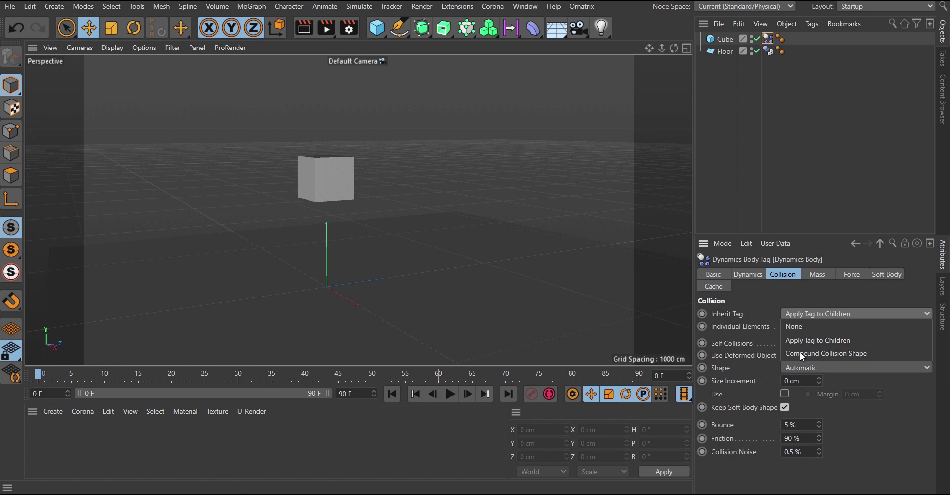
# Step: Review the Inherit Tag and Individual Elements options in the cube's collision settings, keeping Apply Tag to Children and All
pyautogui.click(831, 341)
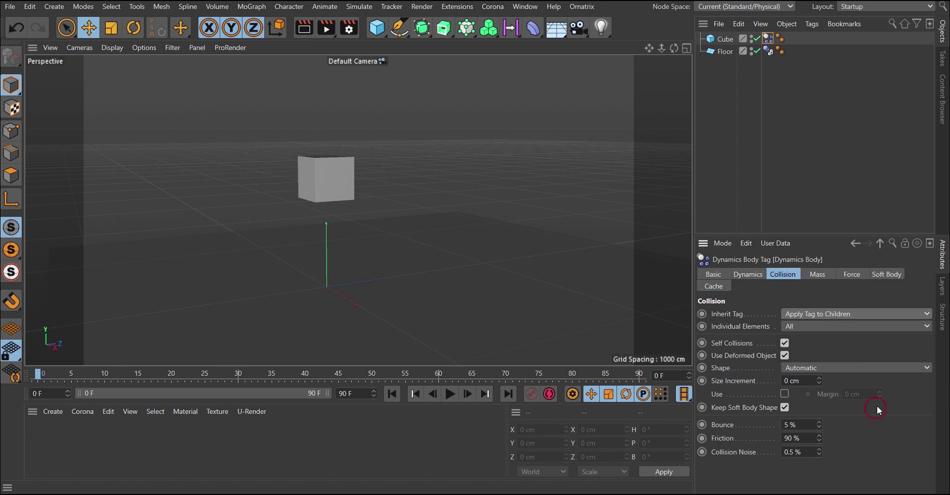
pyautogui.click(806, 314)
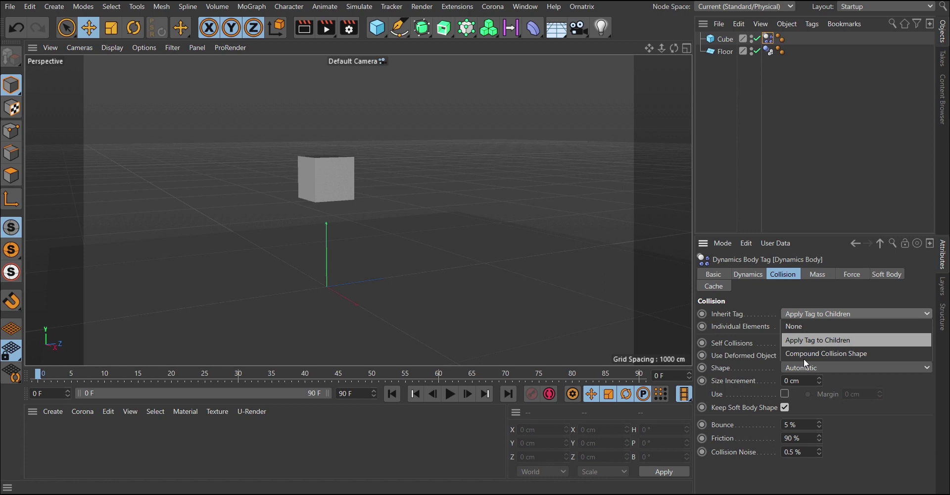
pyautogui.click(859, 415)
pyautogui.click(797, 328)
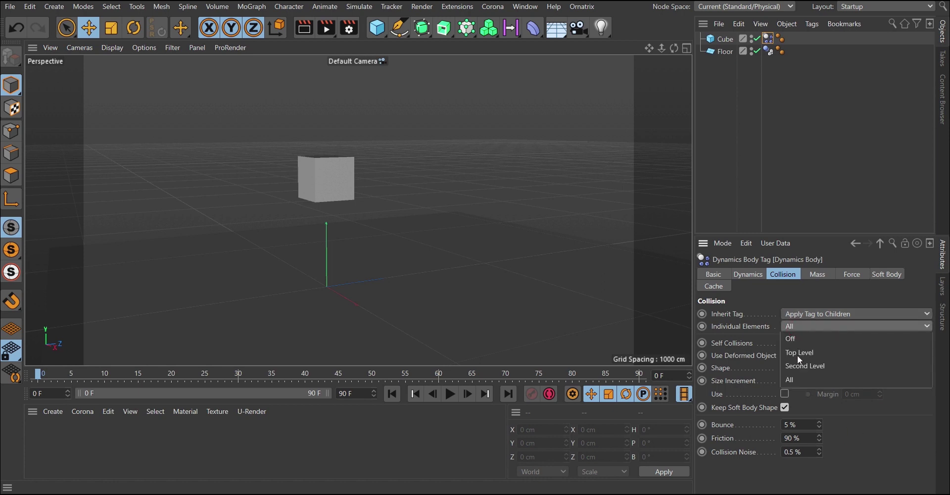
pyautogui.click(832, 435)
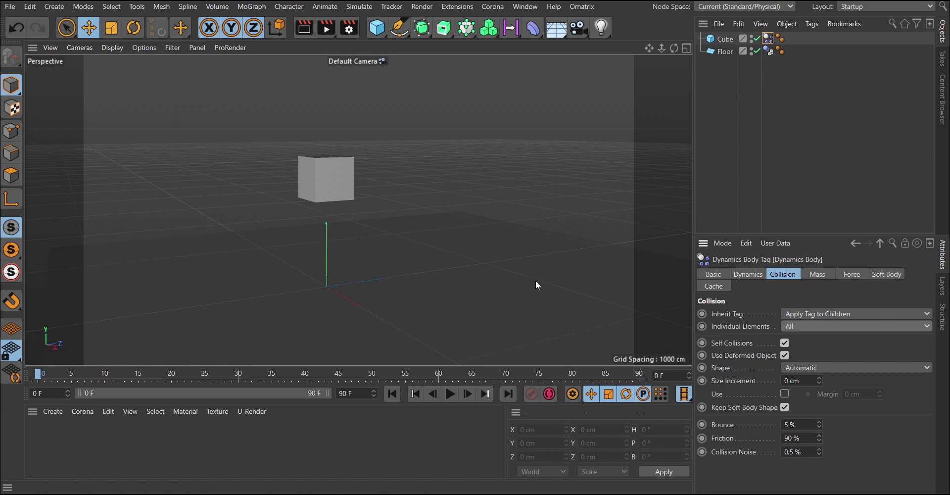
# Step: Try the Moving Mesh and Static Mesh collision shapes on the cube, test Static Mesh in playback and rewind
pyautogui.scroll(3, 355, 173)
pyautogui.keyDown('alt'); pyautogui.moveTo(339, 178); pyautogui.dragTo(349, 179, button='middle'); pyautogui.keyUp('alt')
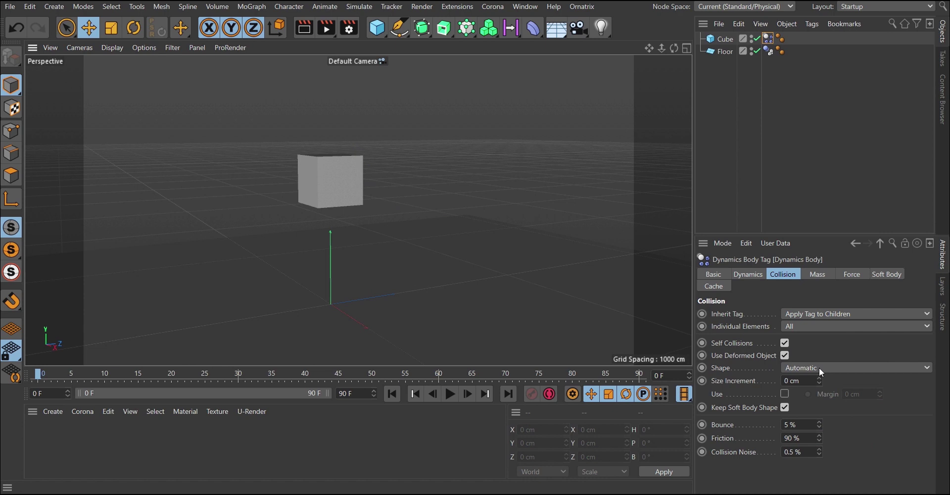
pyautogui.click(818, 367)
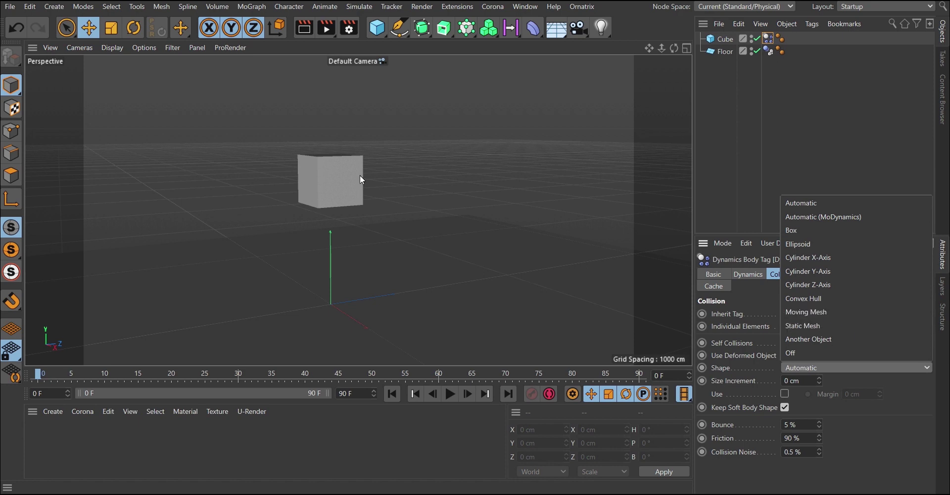
pyautogui.click(799, 311)
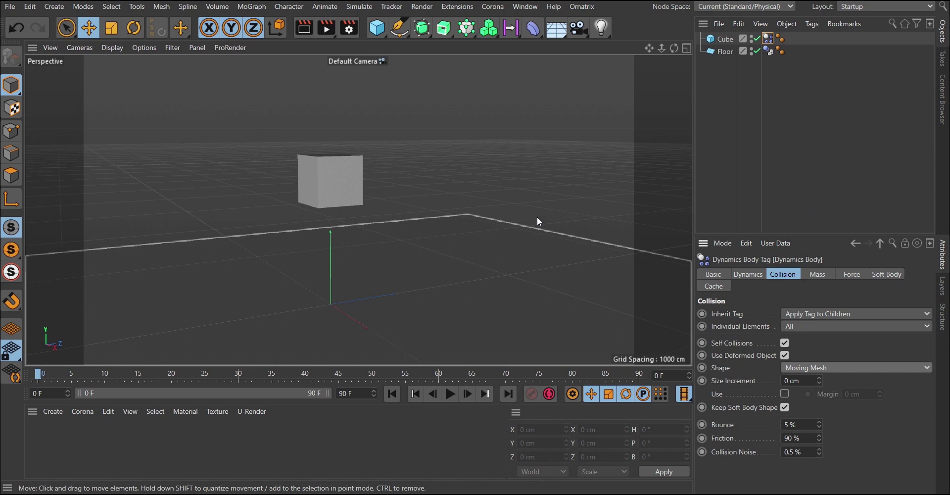
pyautogui.click(786, 366)
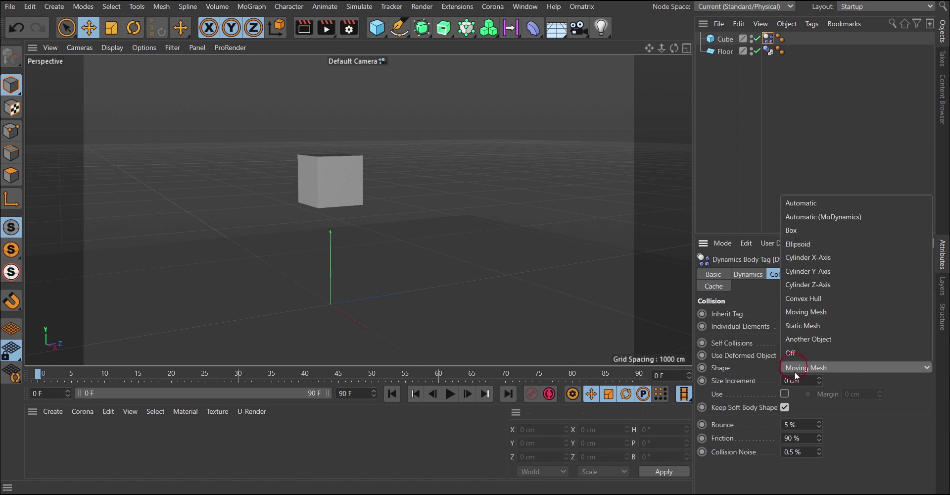
pyautogui.click(800, 325)
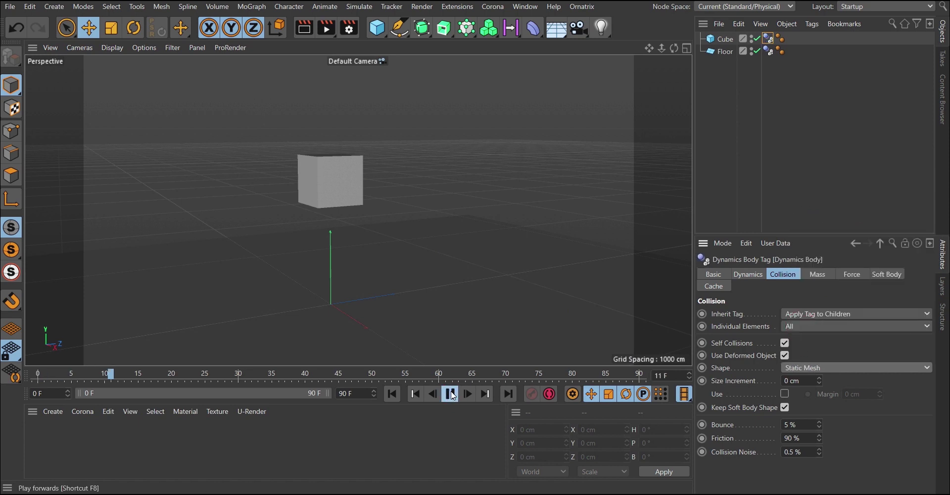
pyautogui.click(451, 393)
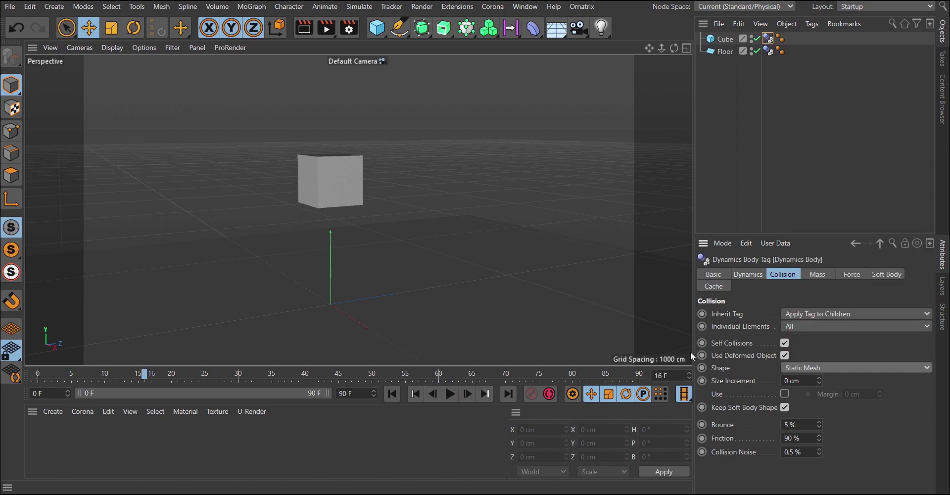
pyautogui.click(394, 394)
# Step: Set the cube's collision Shape to Moving Mesh, test the fall in playback and rewind to frame 0
pyautogui.click(804, 369)
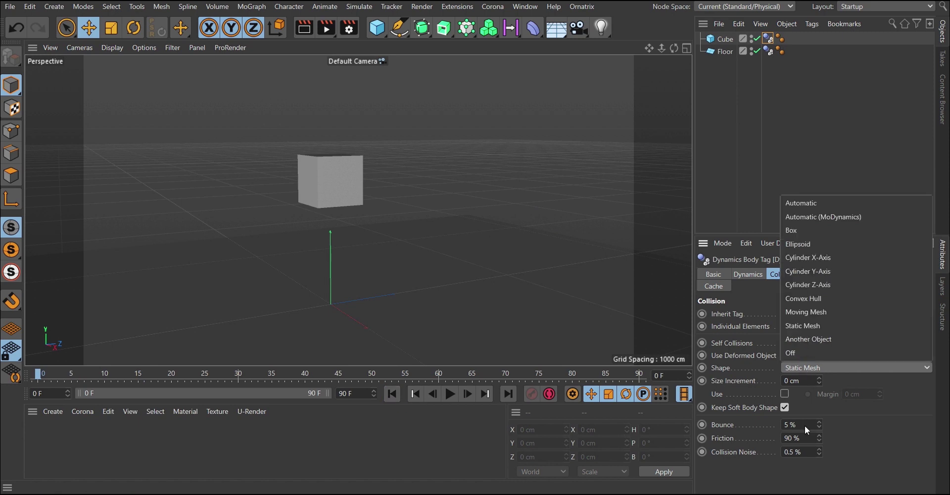
pyautogui.click(806, 313)
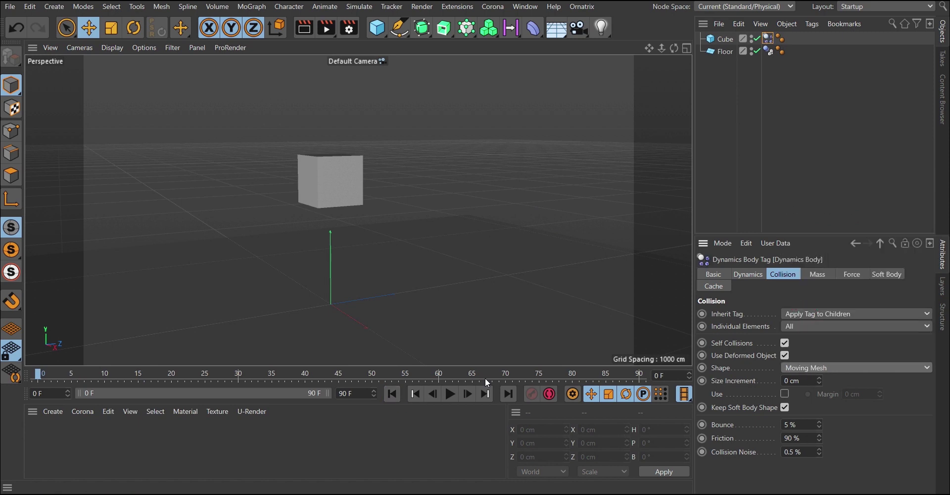
pyautogui.click(449, 394)
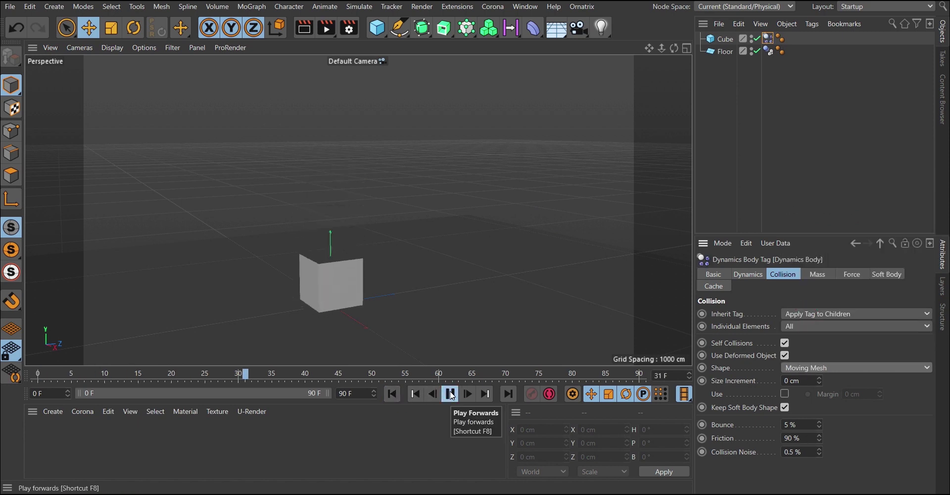
pyautogui.click(450, 394)
pyautogui.click(392, 393)
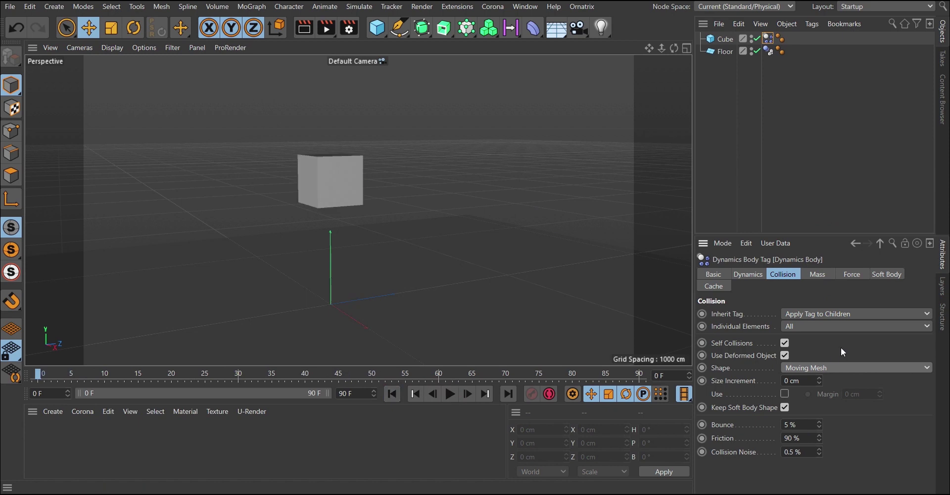
# Step: Set the cube's collision Shape back to Automatic and start playback
pyautogui.click(828, 368)
pyautogui.click(812, 204)
pyautogui.click(804, 425)
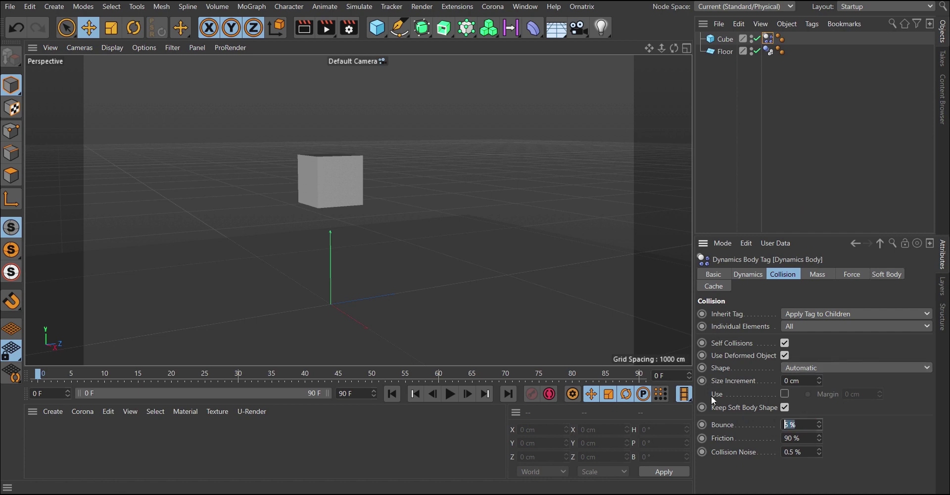
pyautogui.click(451, 396)
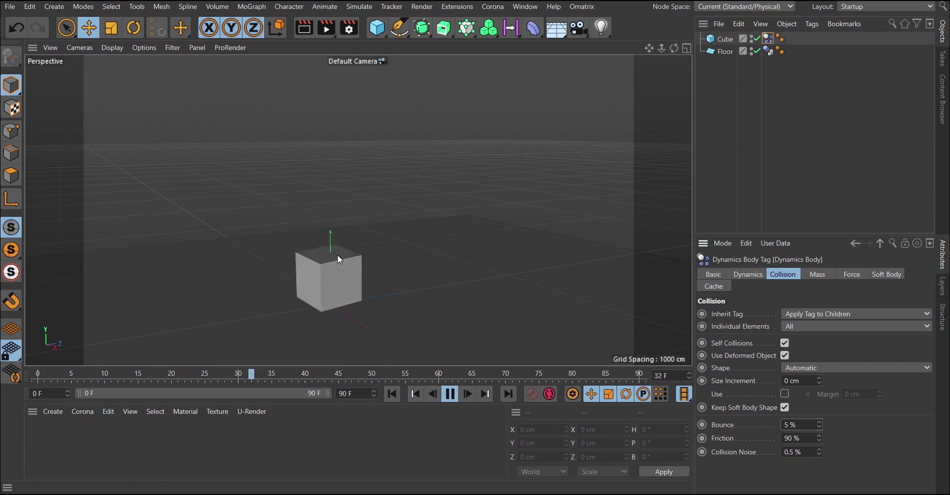
# Step: Watch the cube's landing up close during playback and set its Bounce to 100 %
pyautogui.scroll(4, 325, 317)
pyautogui.keyDown('alt'); pyautogui.moveTo(354, 297); pyautogui.dragTo(345, 289); pyautogui.keyUp('alt')
pyautogui.scroll(2, 341, 299)
pyautogui.scroll(2, 343, 295)
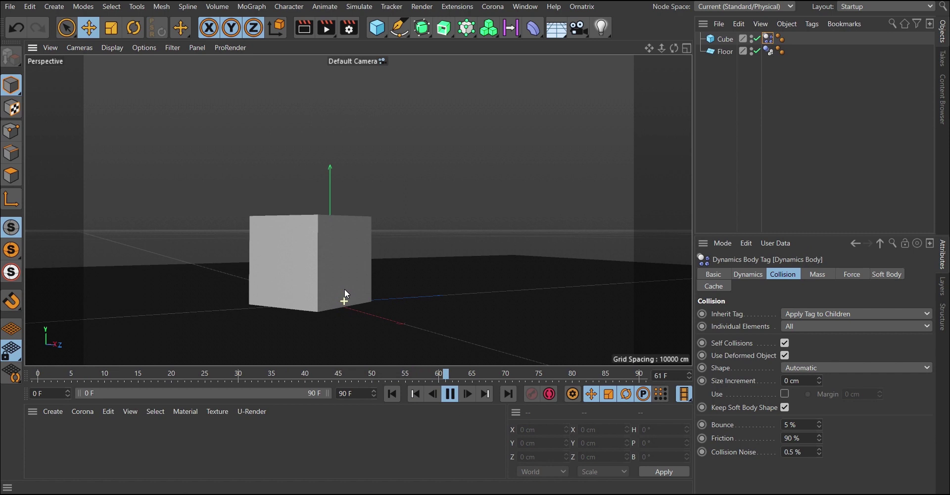
pyautogui.scroll(1, 350, 293)
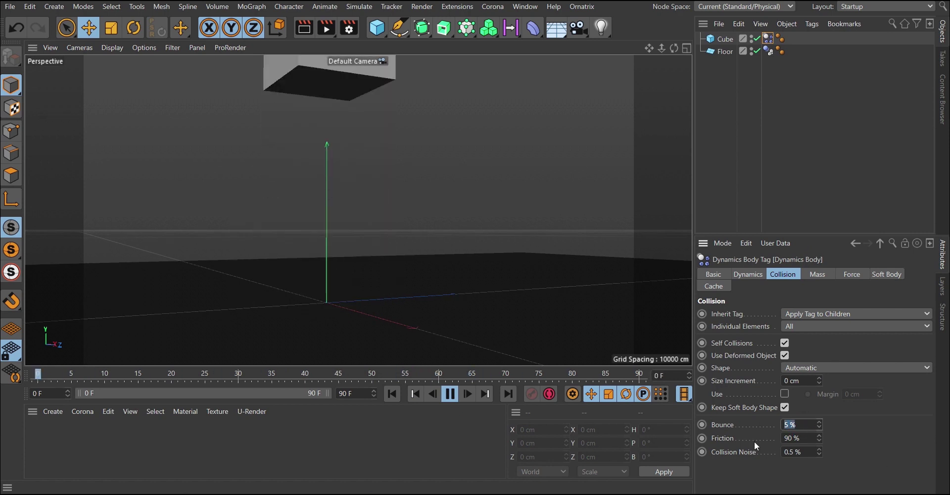
pyautogui.write('100')
pyautogui.press('Return')
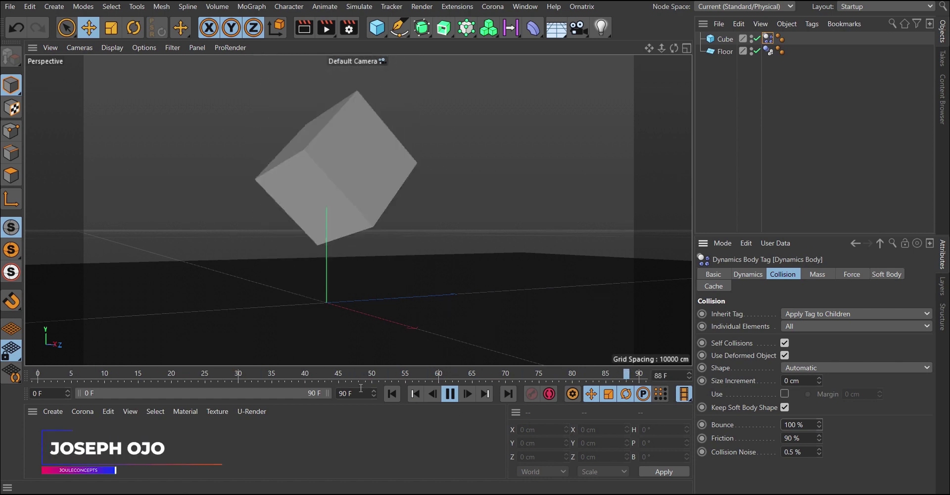
# Step: Extend the animation length and the preview range to 500 frames
pyautogui.moveTo(358, 394); pyautogui.dragTo(327, 396)
pyautogui.write('500')
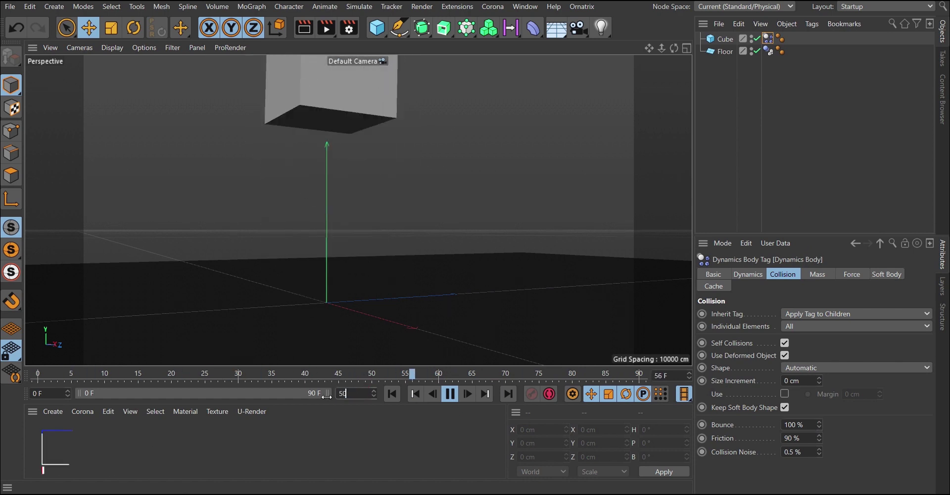
pyautogui.press('Return')
pyautogui.moveTo(135, 393); pyautogui.dragTo(414, 416)
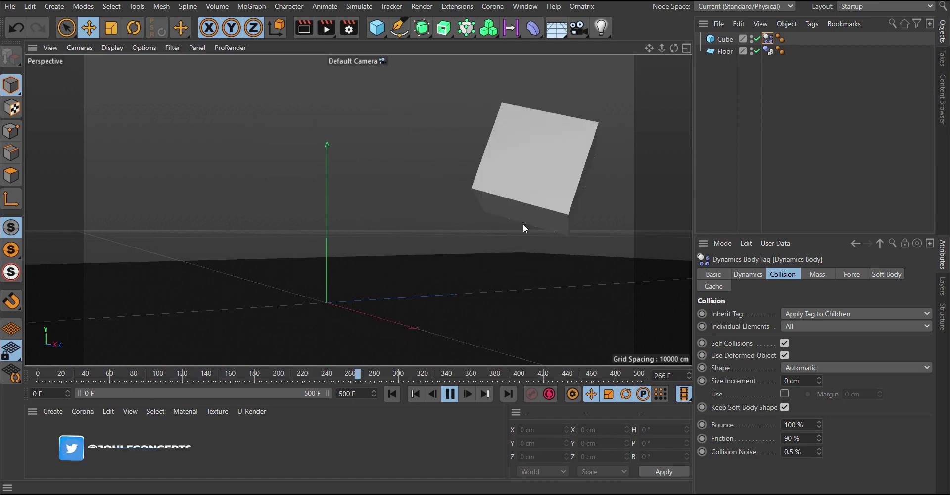
# Step: Follow the bouncing cube from several view angles during playback, stop it and return to frame 0
pyautogui.keyDown('alt'); pyautogui.moveTo(551, 232); pyautogui.dragTo(476, 247, button='middle'); pyautogui.keyUp('alt')
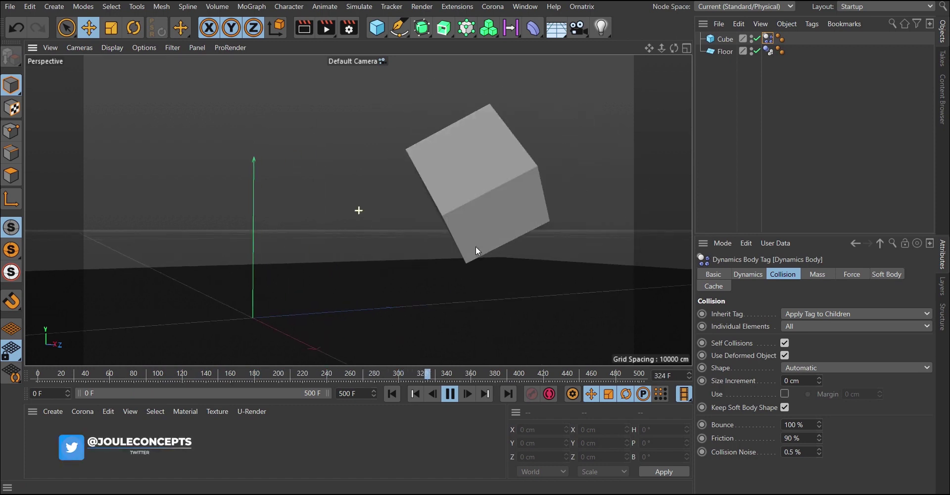
pyautogui.keyDown('alt'); pyautogui.moveTo(475, 265); pyautogui.dragTo(472, 321, button='right'); pyautogui.keyUp('alt')
pyautogui.keyDown('alt'); pyautogui.moveTo(506, 261); pyautogui.dragTo(506, 282); pyautogui.keyUp('alt')
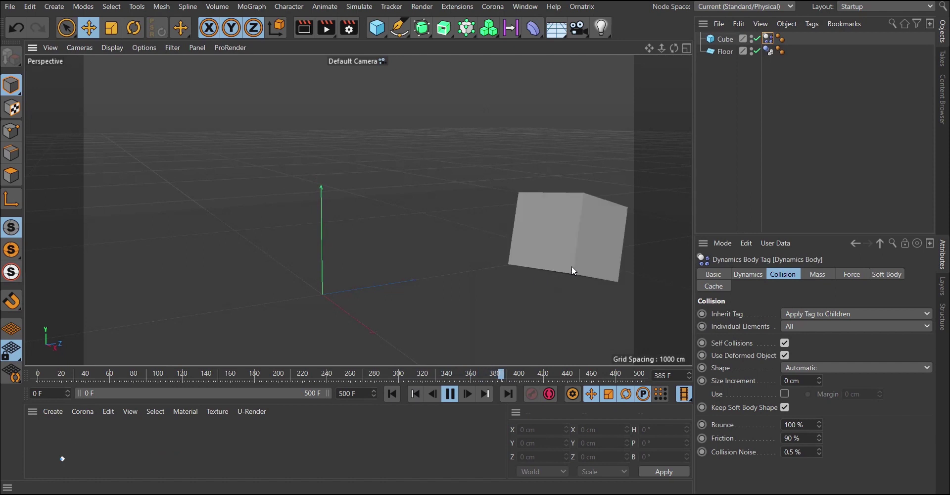
pyautogui.keyDown('alt'); pyautogui.moveTo(600, 272); pyautogui.dragTo(556, 276); pyautogui.keyUp('alt')
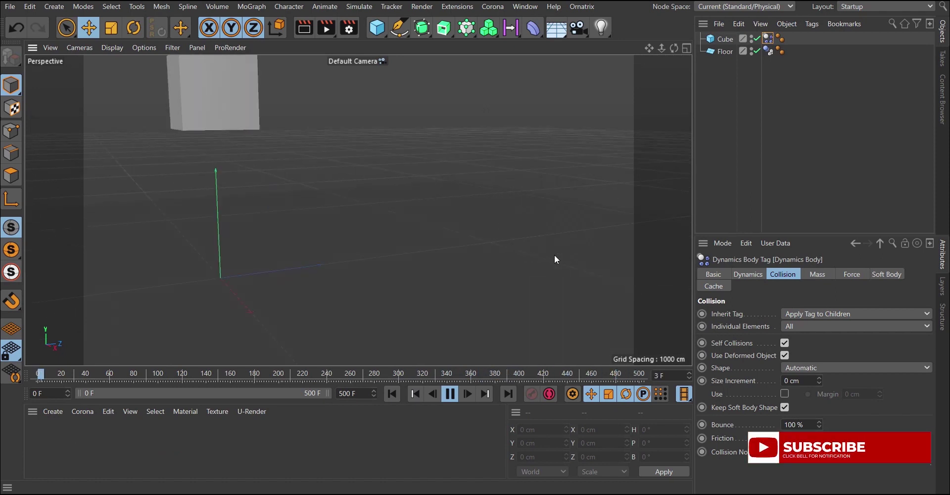
pyautogui.click(451, 393)
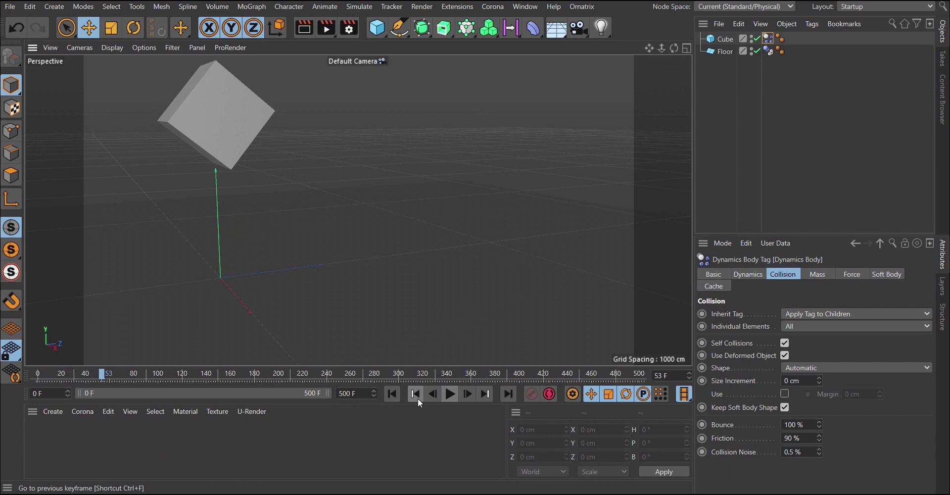
pyautogui.click(415, 394)
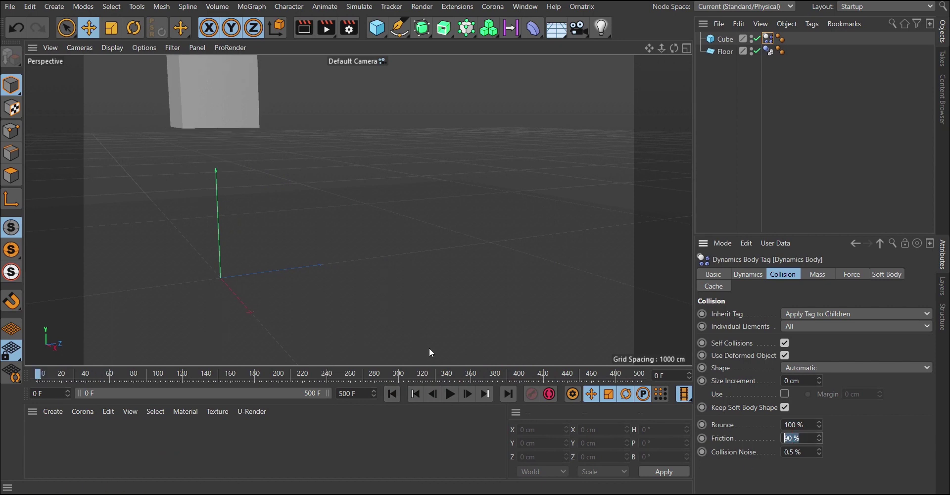
# Step: Set the cube's Friction to 0 %, test the motion from a wider view in playback and rewind
pyautogui.keyDown('alt'); pyautogui.moveTo(342, 248); pyautogui.dragTo(333, 302, button='right'); pyautogui.keyUp('alt')
pyautogui.keyDown('alt'); pyautogui.moveTo(349, 251); pyautogui.dragTo(414, 250, button='middle'); pyautogui.keyUp('alt')
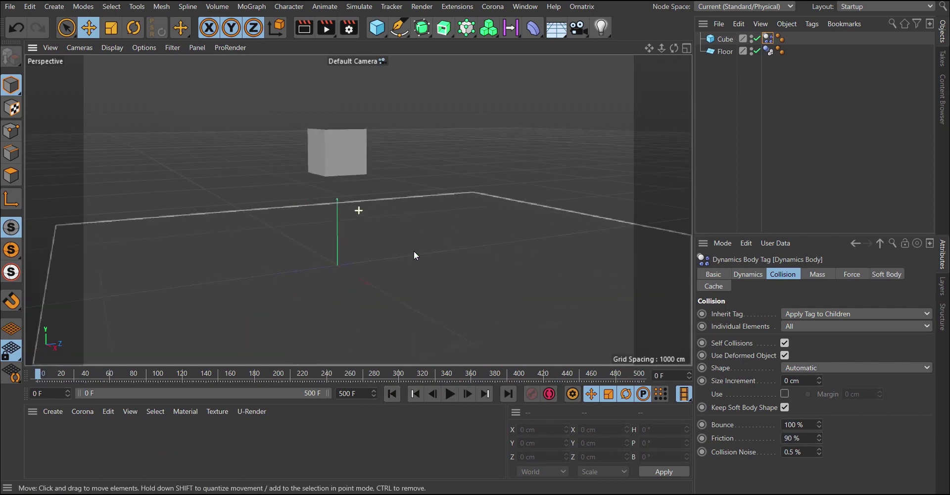
pyautogui.moveTo(414, 251)
pyautogui.keyDown('alt'); pyautogui.mouseDown()
pyautogui.moveTo(416, 242)
pyautogui.moveTo(413, 250)
pyautogui.mouseUp(); pyautogui.keyUp('alt')
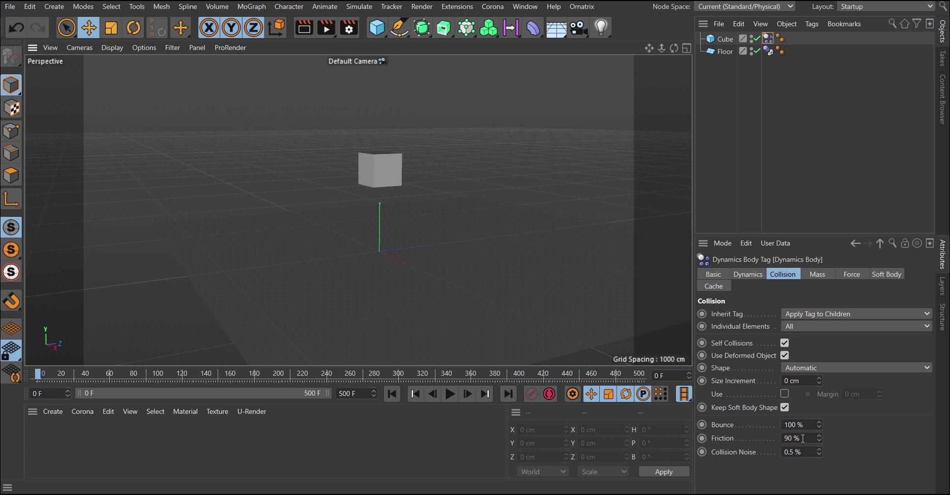
pyautogui.write('0')
pyautogui.press('Return')
pyautogui.click(448, 395)
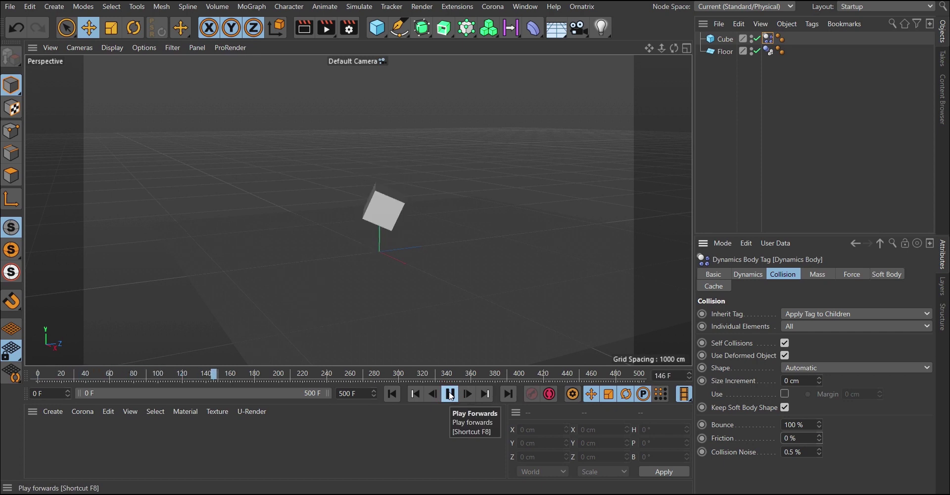
pyautogui.click(450, 394)
pyautogui.click(392, 394)
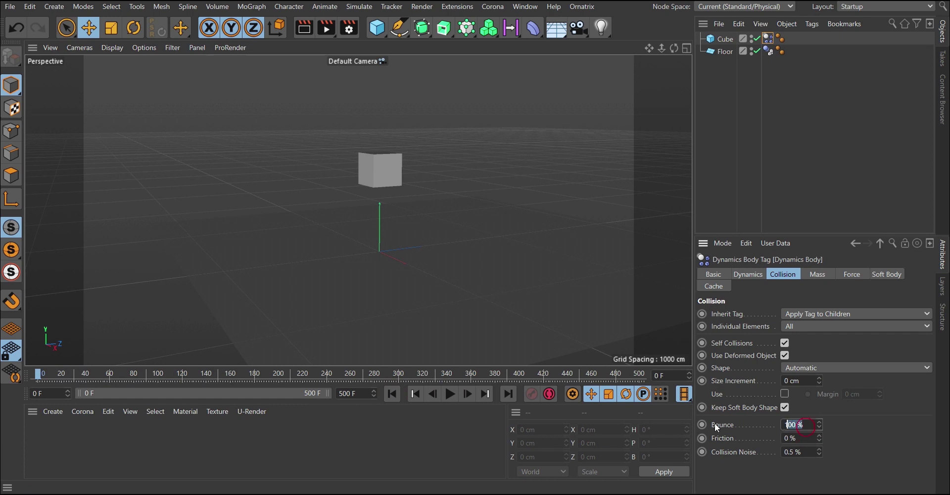
# Step: Set the cube's Bounce to 2 % and Friction to 200 %, test the fall in playback and rewind
pyautogui.write('2')
pyautogui.click(796, 437)
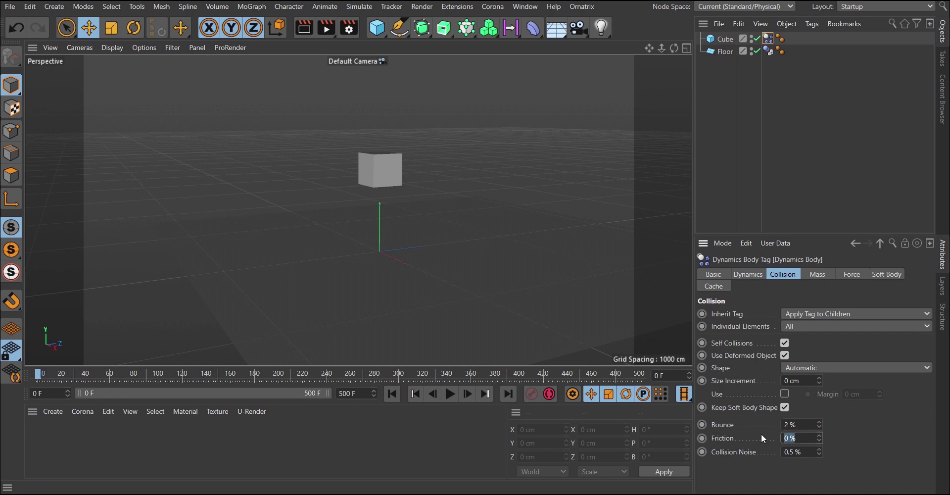
pyautogui.write('200')
pyautogui.press('Return')
pyautogui.click(450, 394)
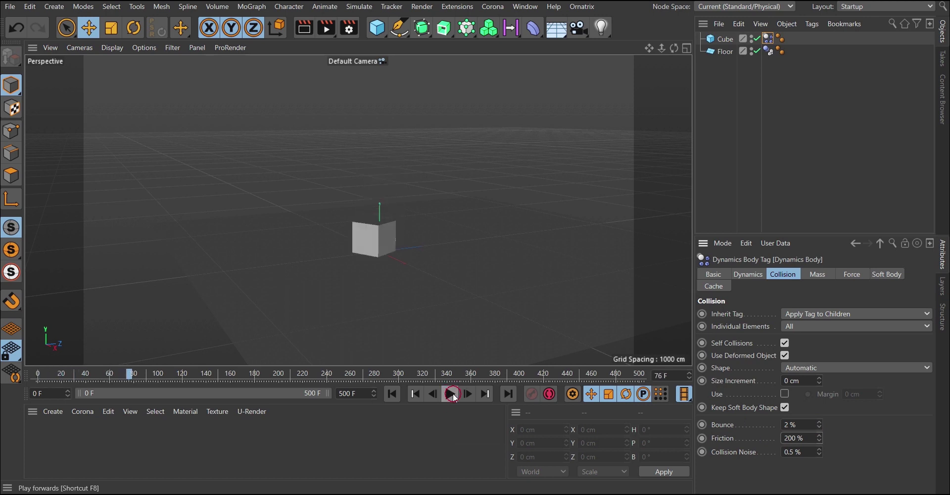
pyautogui.click(393, 393)
# Step: Tilt the floor about its pitch axis by about 16°
pyautogui.click(349, 275)
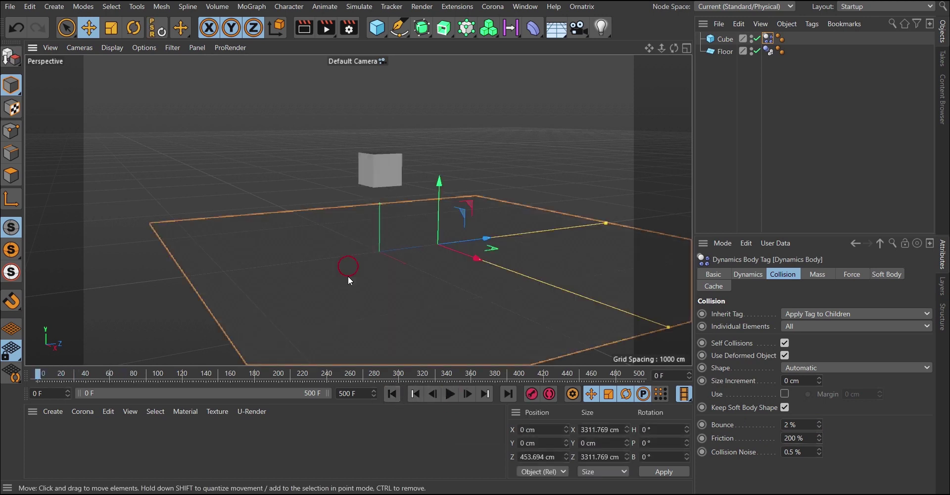
pyautogui.press('r')
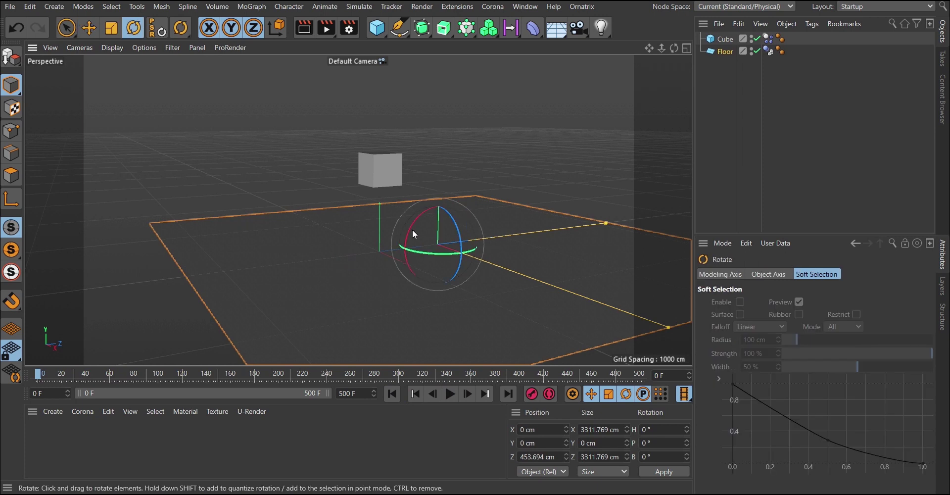
pyautogui.moveTo(411, 226); pyautogui.dragTo(407, 237)
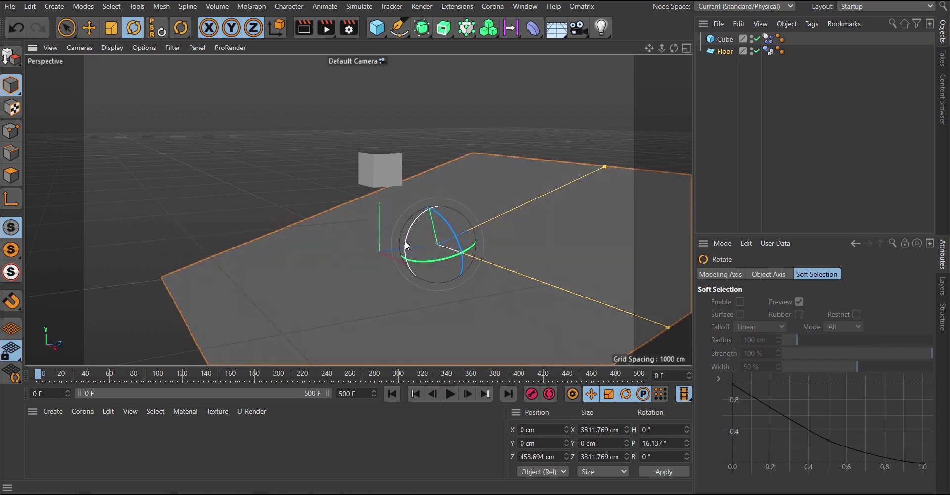
# Step: Move the tilted floor beneath the cube to about Y -128 cm and Z 12 cm, test the fall in playback and rewind
pyautogui.press('e')
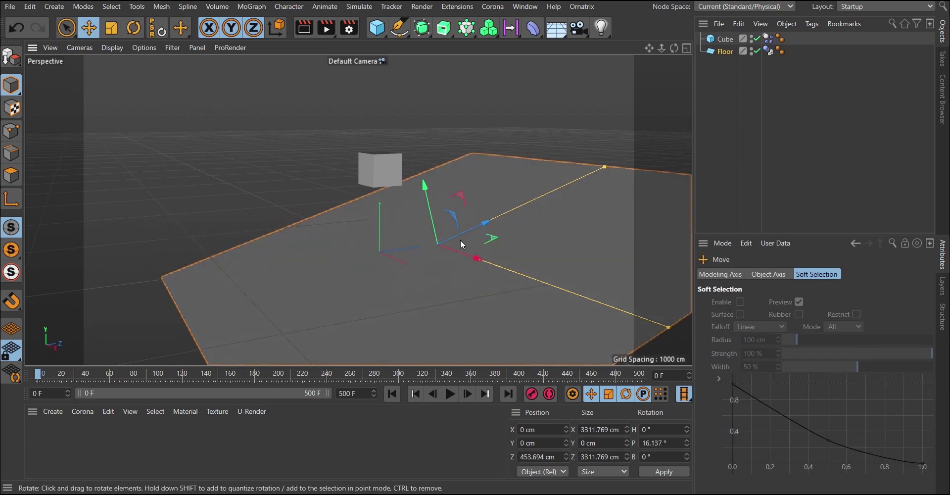
pyautogui.moveTo(471, 222); pyautogui.dragTo(419, 252)
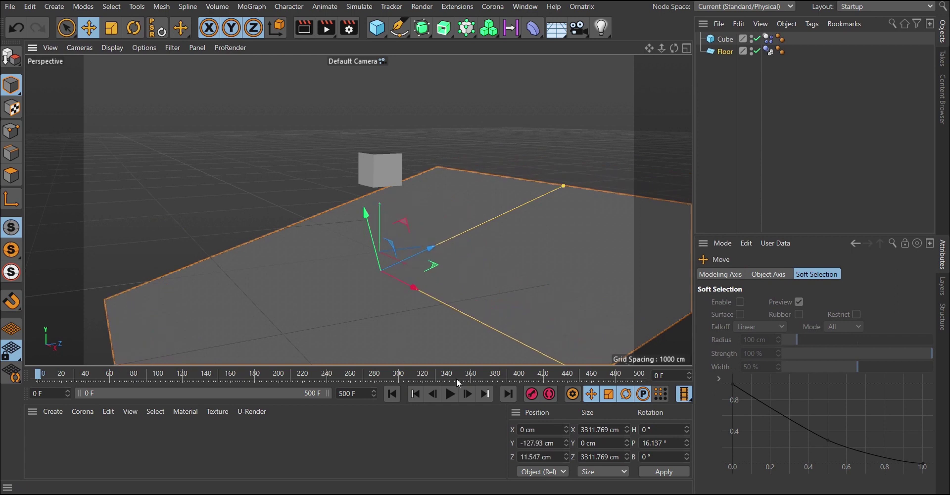
pyautogui.click(451, 394)
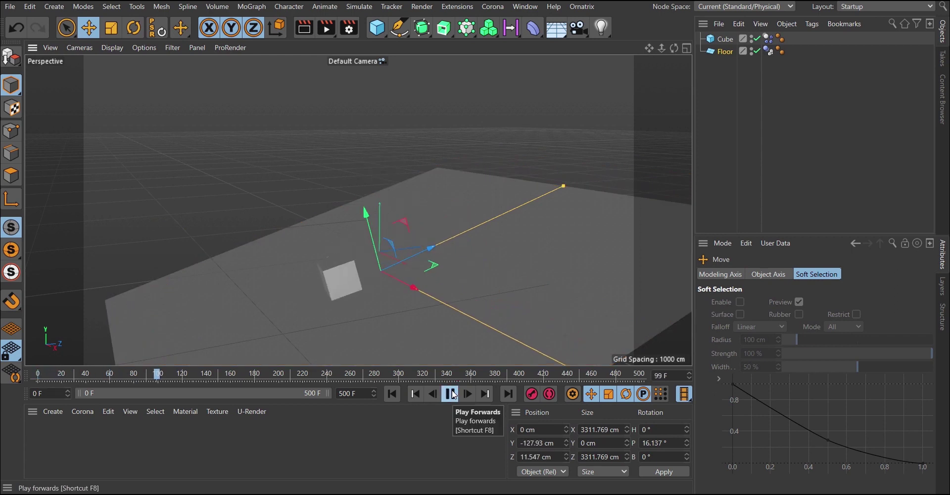
pyautogui.click(450, 393)
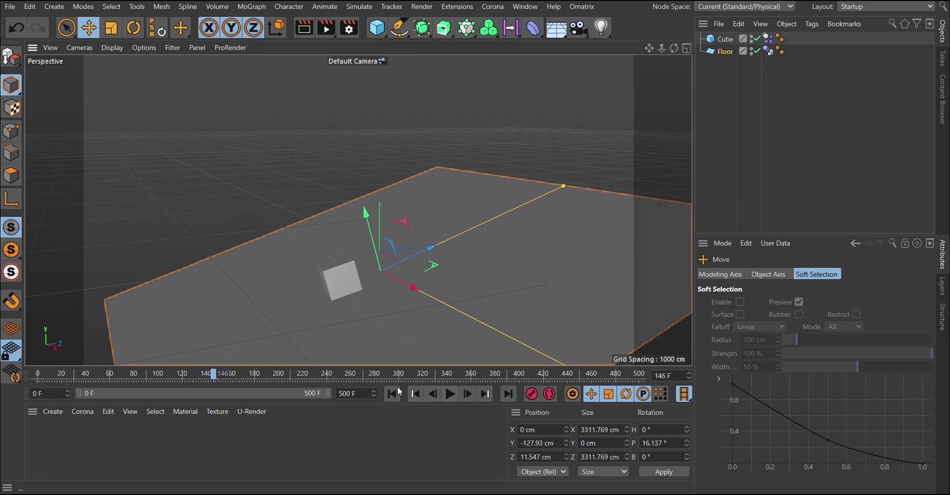
pyautogui.click(392, 394)
# Step: Set the cube's Bounce and Friction to 0 % and watch it slide on the tilted floor during playback
pyautogui.click(768, 39)
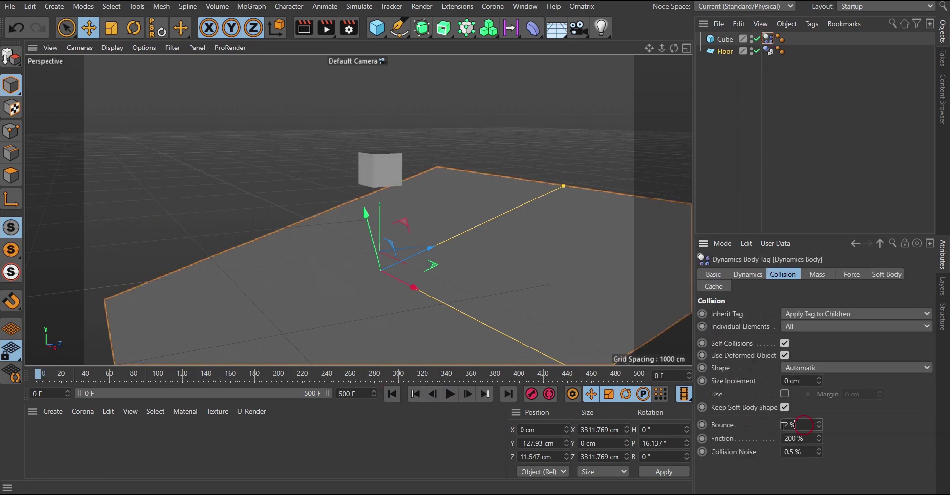
pyautogui.write('0')
pyautogui.press('Tab')
pyautogui.write('0')
pyautogui.click(450, 395)
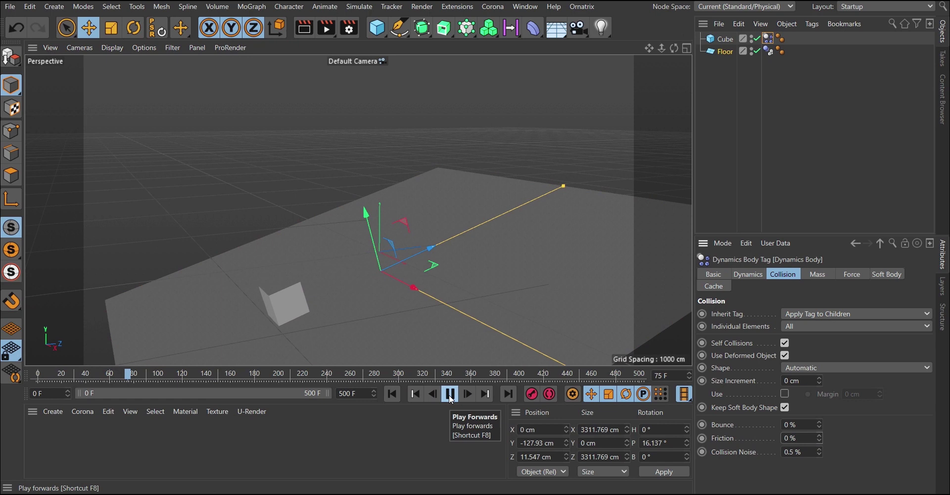
pyautogui.scroll(-4, 432, 179)
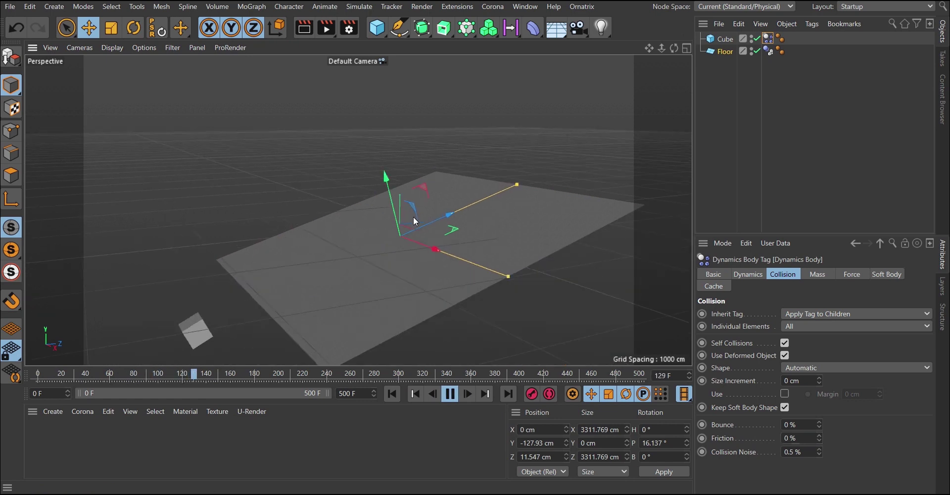
pyautogui.scroll(2, 414, 216)
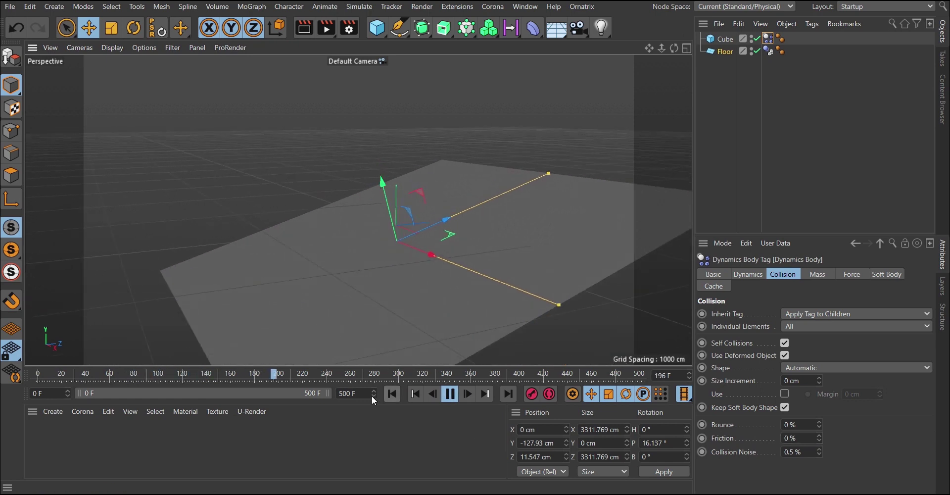
# Step: Shorten the animation's end to frame 90 and watch the looping fall from a closer view
pyautogui.write('90')
pyautogui.press('Return')
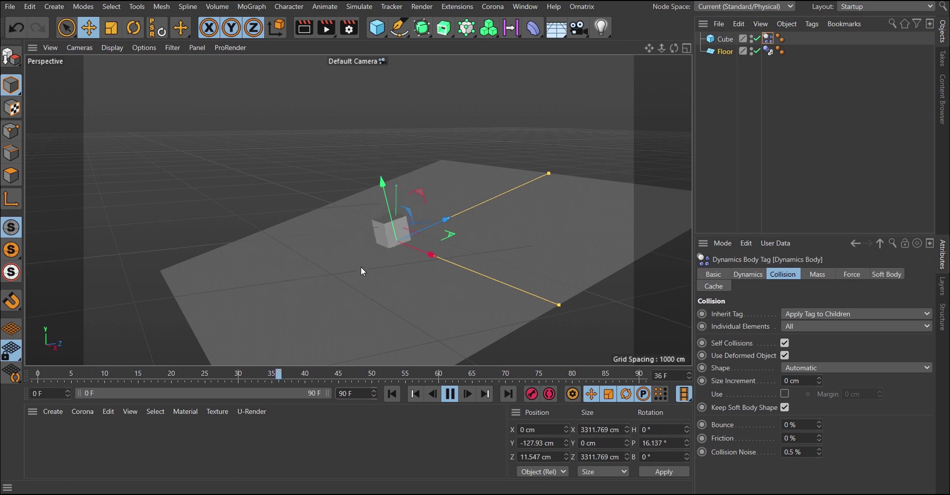
pyautogui.scroll(3, 348, 263)
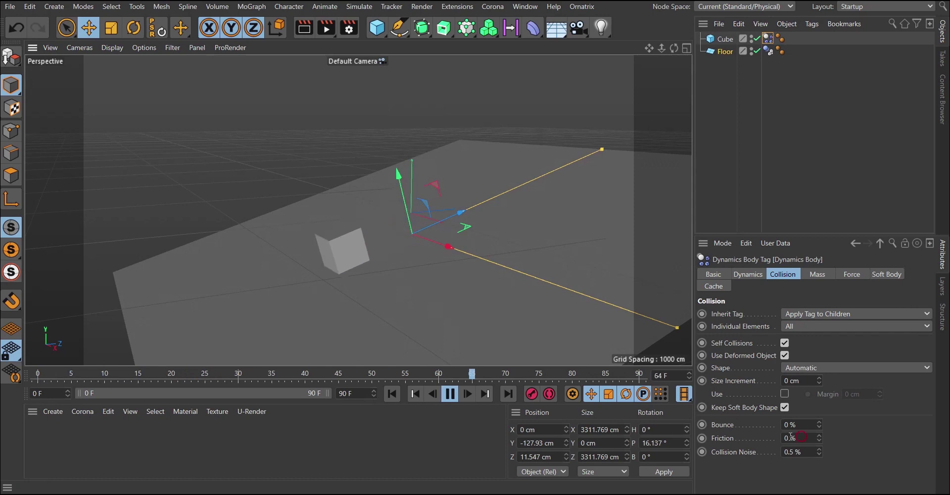
# Step: Test the cube's Friction at 50 % and at 20 % while the playback loops
pyautogui.moveTo(802, 438); pyautogui.dragTo(740, 437)
pyautogui.write('50')
pyautogui.press('Return')
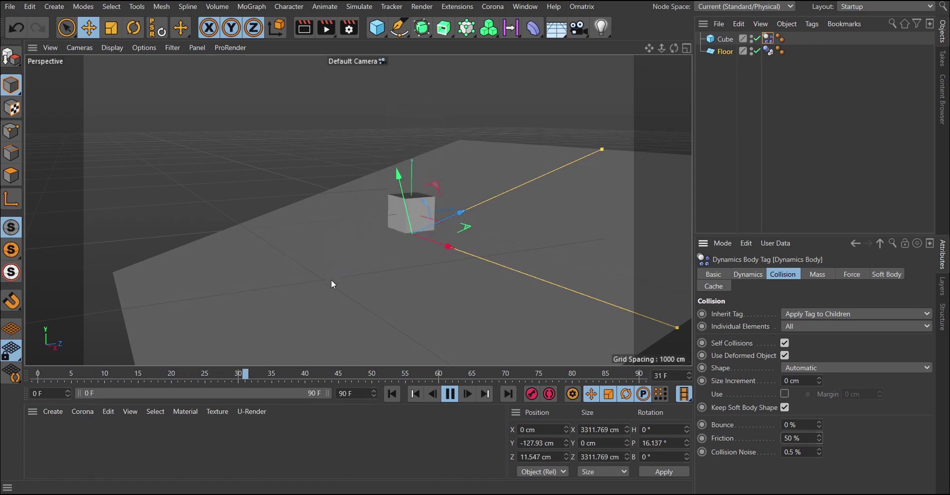
pyautogui.moveTo(804, 439); pyautogui.dragTo(749, 433)
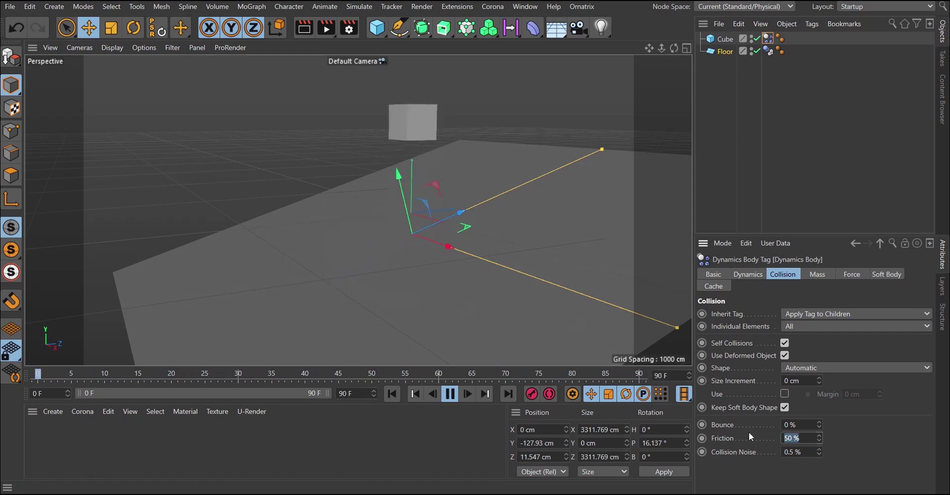
pyautogui.write('20')
pyautogui.press('Return')
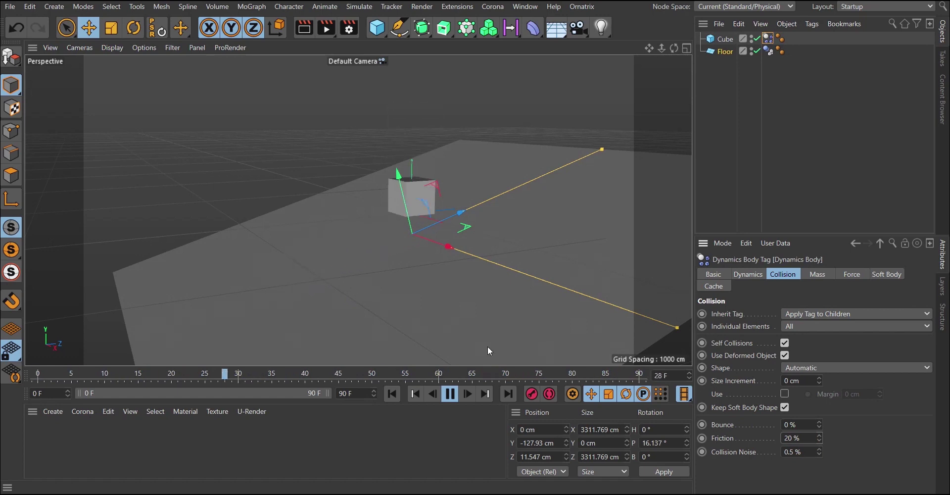
# Step: Test the cube's Friction at 500 % and at 5000 % while the playback loops
pyautogui.moveTo(804, 438); pyautogui.dragTo(703, 483)
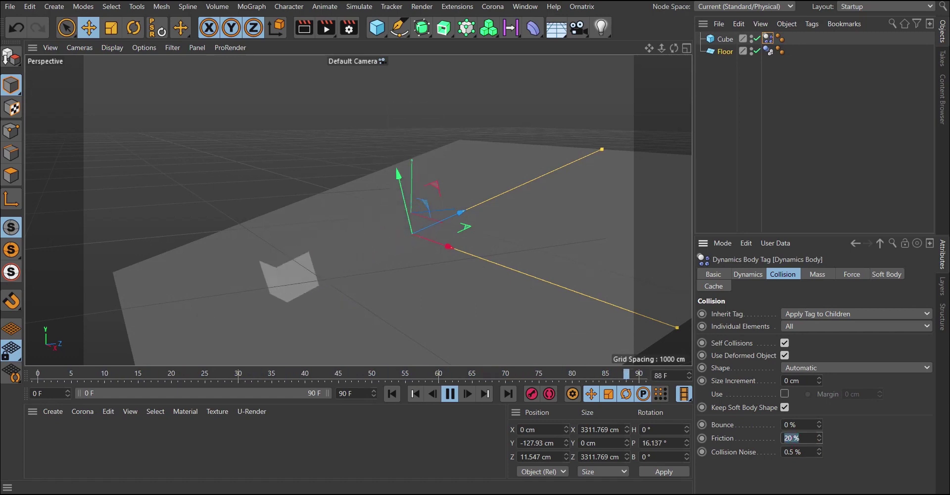
pyautogui.write('500')
pyautogui.press('Return')
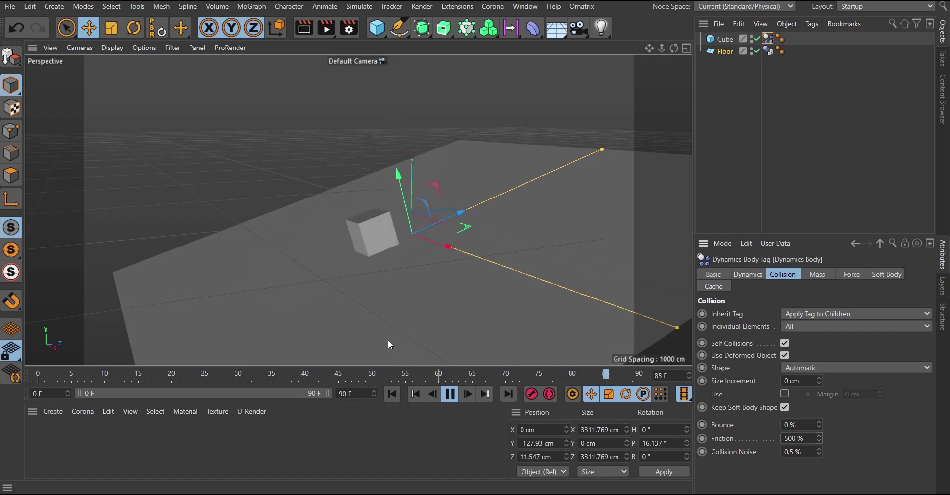
pyautogui.moveTo(804, 437); pyautogui.dragTo(723, 434)
pyautogui.write('5000')
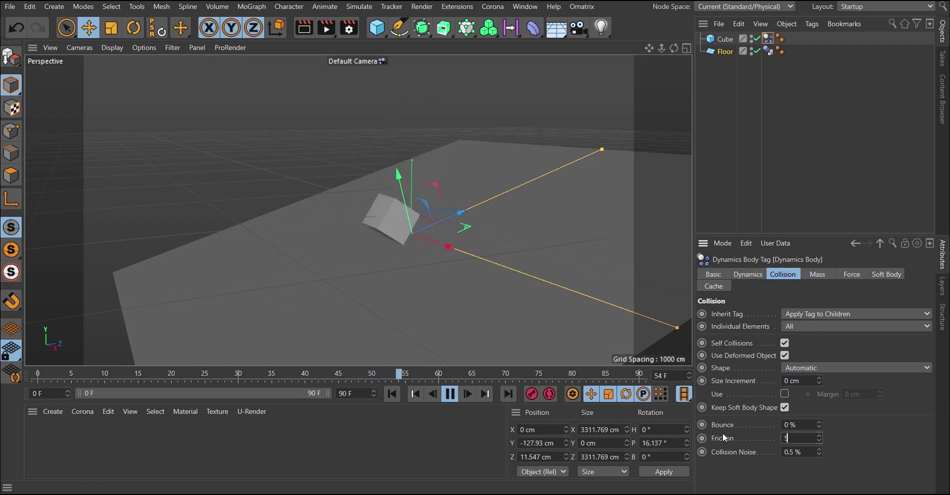
pyautogui.press('Return')
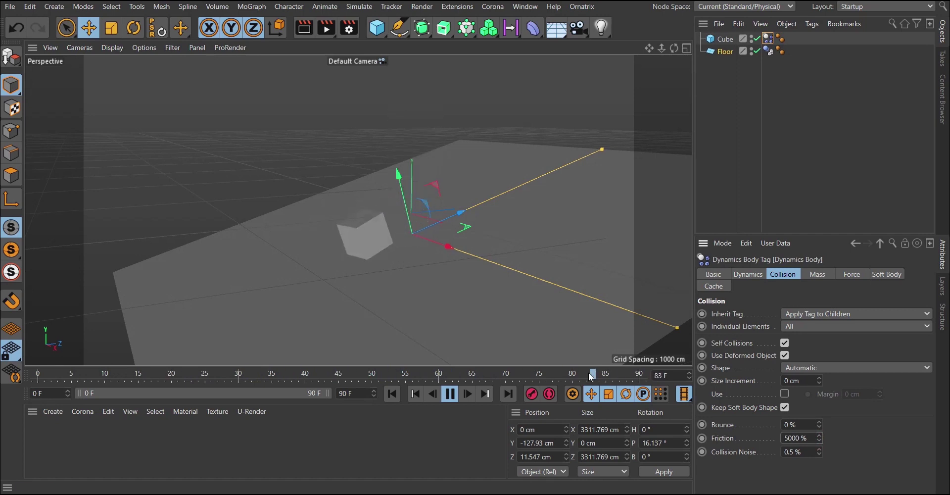
# Step: Reset the cube's Friction to its default value
pyautogui.moveTo(806, 438); pyautogui.dragTo(736, 437)
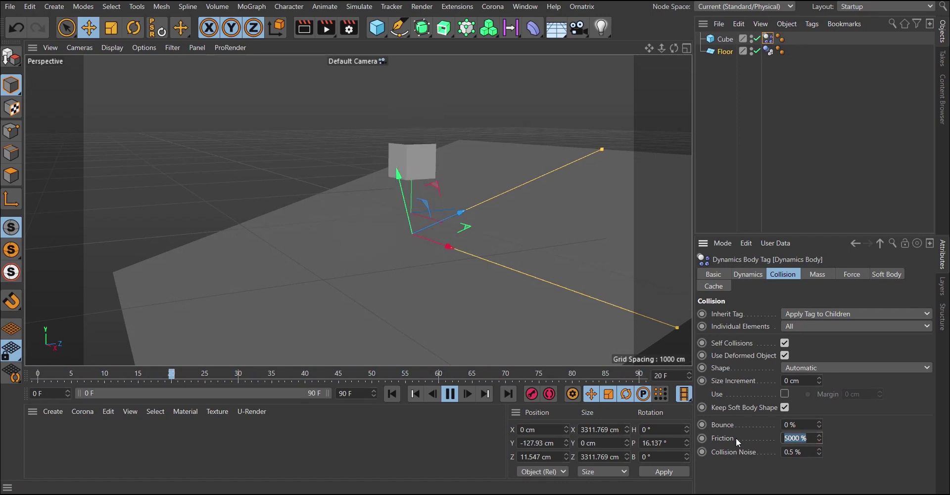
pyautogui.write('2')
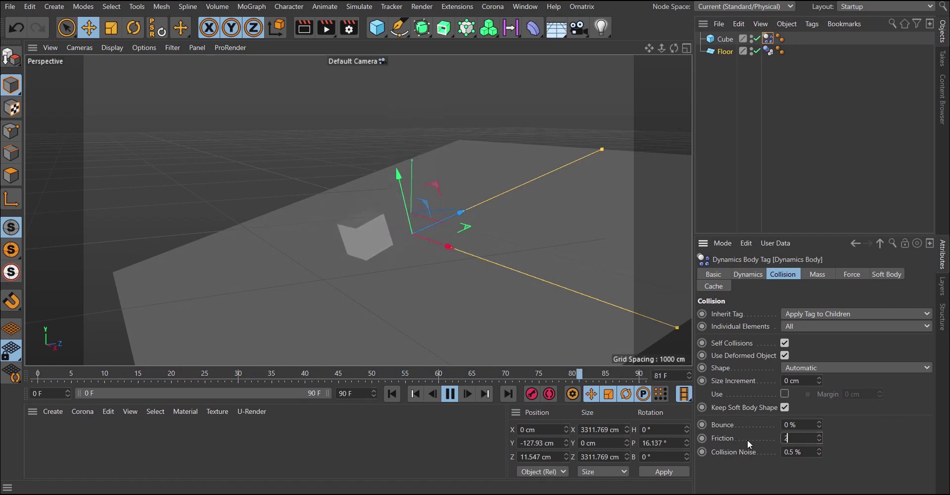
pyautogui.rightClick(747, 439)
pyautogui.click(779, 340)
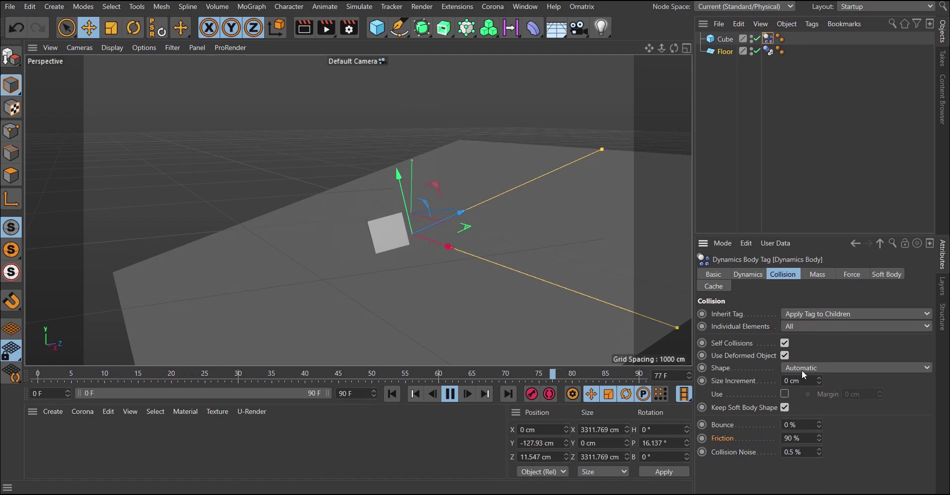
# Step: Stop playback, return to frame 0 and level the floor by resetting its pitch rotation to 0°
pyautogui.click(818, 274)
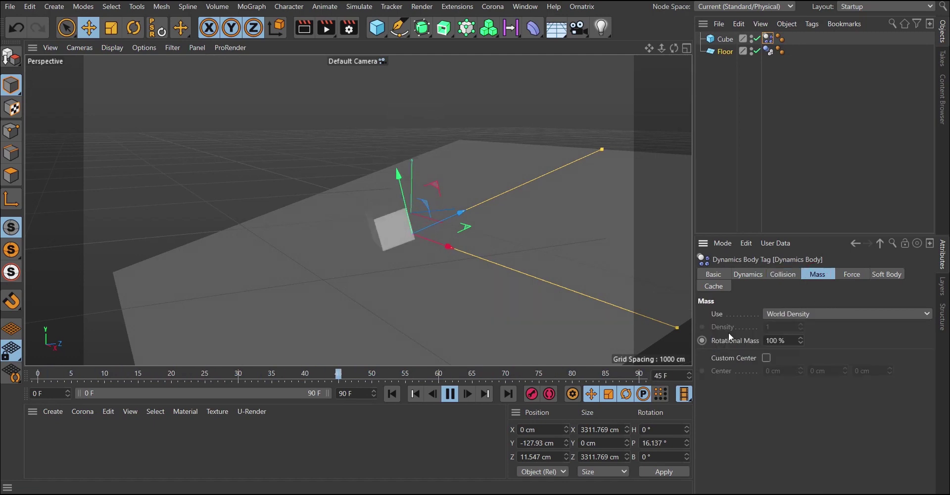
pyautogui.click(449, 395)
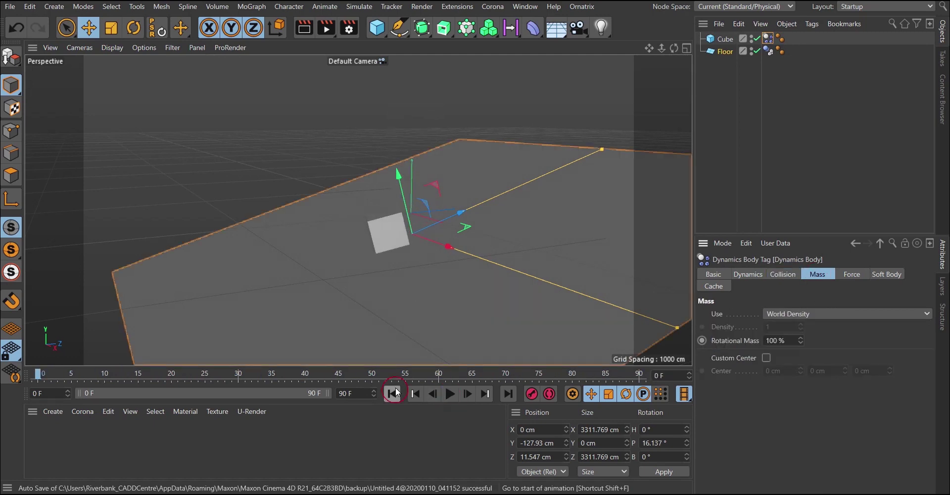
pyautogui.click(394, 392)
pyautogui.click(529, 177)
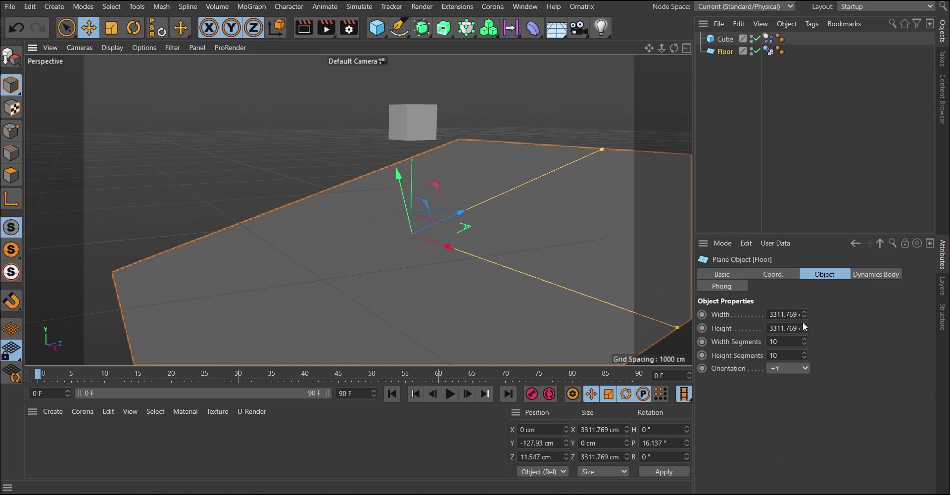
pyautogui.click(767, 277)
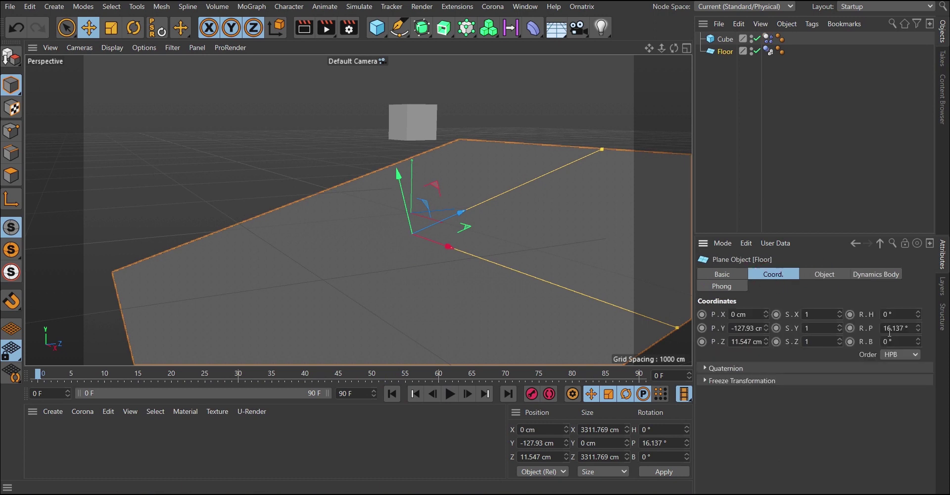
pyautogui.rightClick(919, 330)
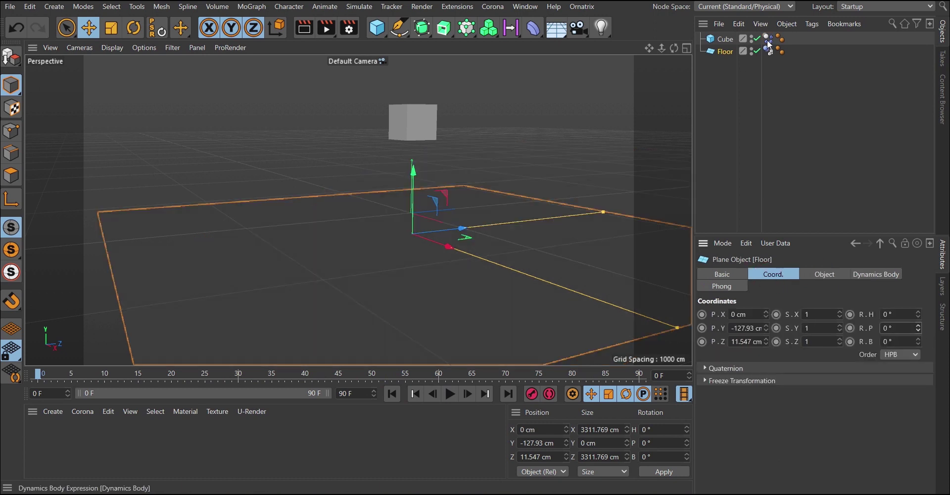
# Step: Switch the mass setting of the cube's Dynamics Body tag from World Density to Custom Mass
pyautogui.click(768, 39)
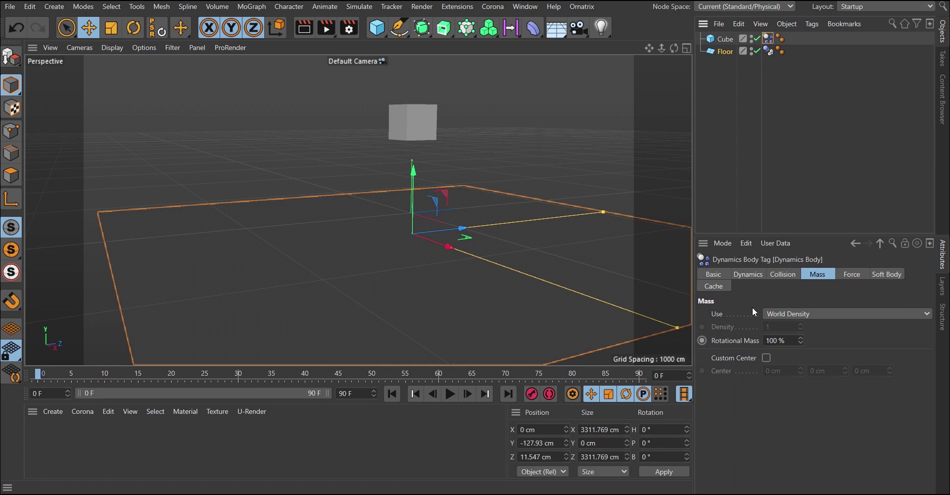
pyautogui.click(783, 314)
pyautogui.click(789, 421)
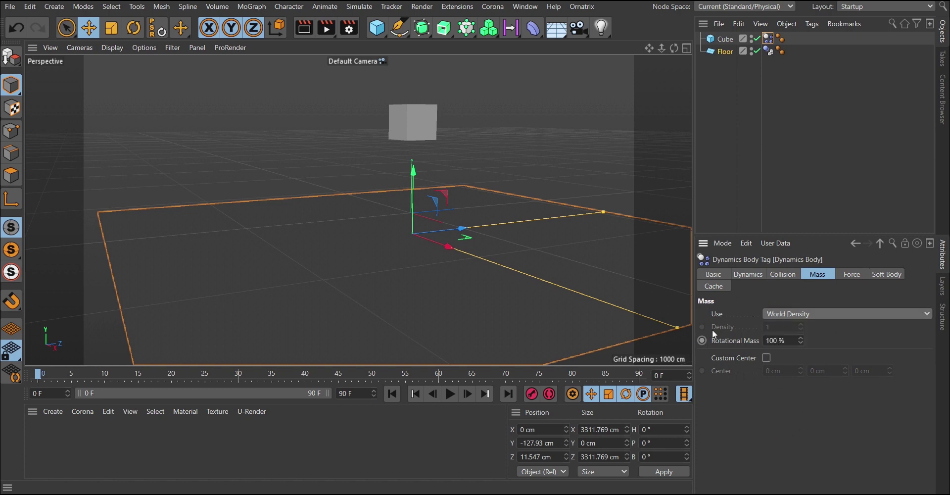
pyautogui.click(783, 314)
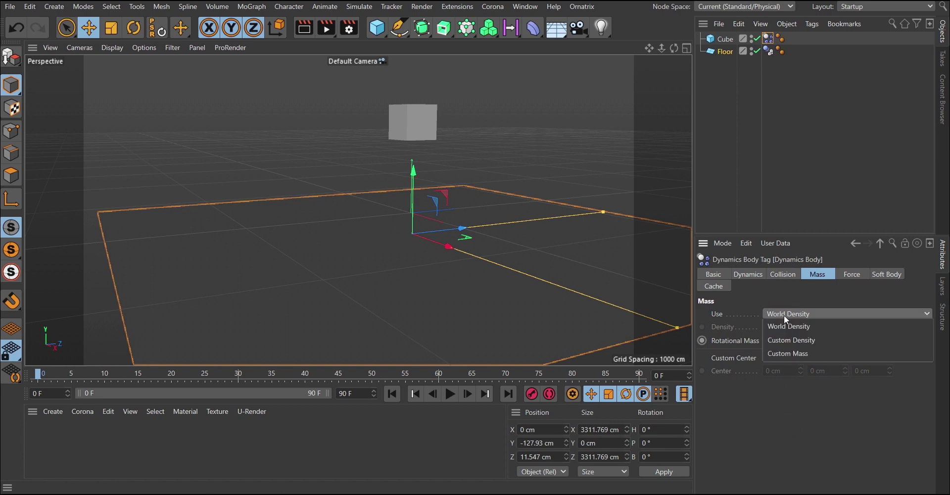
pyautogui.click(779, 341)
pyautogui.click(791, 353)
# Step: Set the cube's custom Mass to 0.1 and play the simulation
pyautogui.click(775, 326)
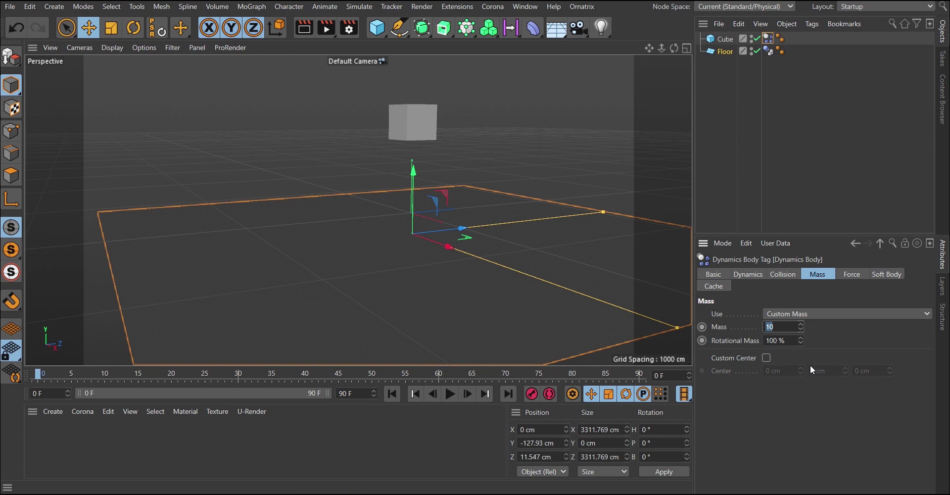
pyautogui.write('1')
pyautogui.moveTo(780, 328); pyautogui.dragTo(750, 334)
pyautogui.click(451, 393)
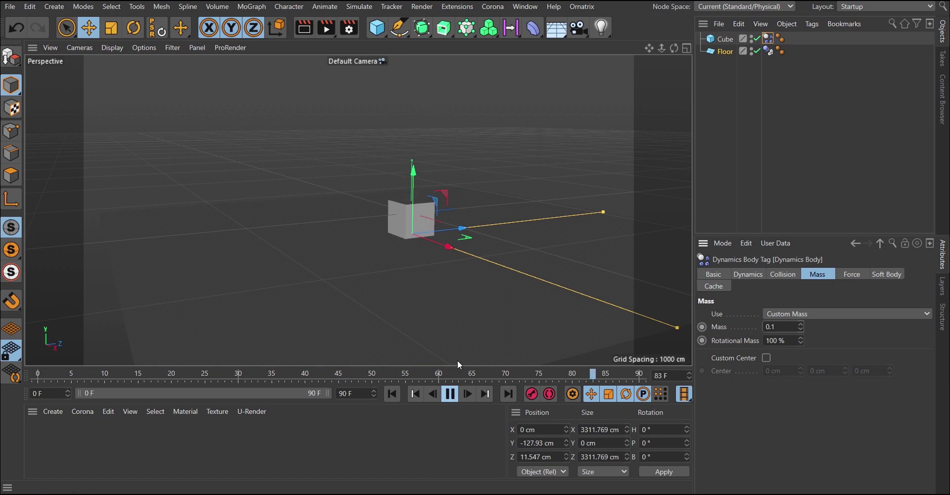
# Step: Reset the cube's Bounce to its default, raise it to 200 % and watch the looping fall
pyautogui.click(776, 274)
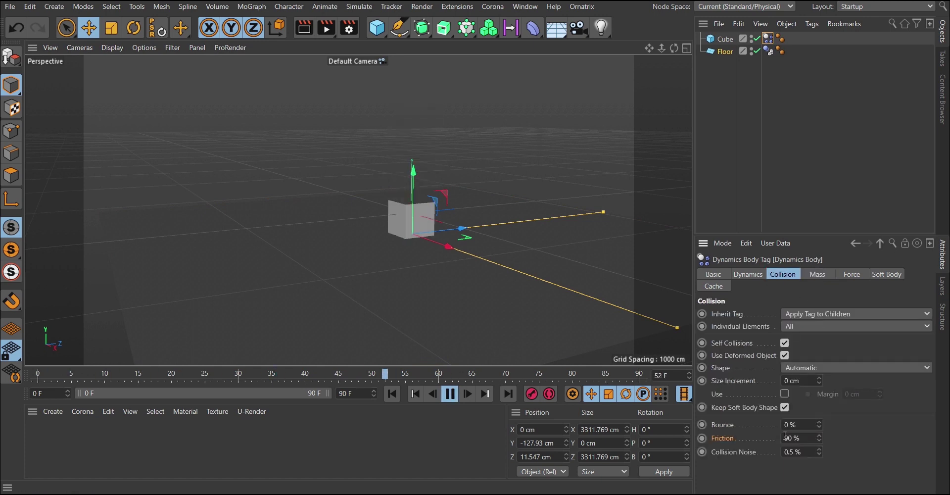
pyautogui.write('5')
pyautogui.rightClick(738, 429)
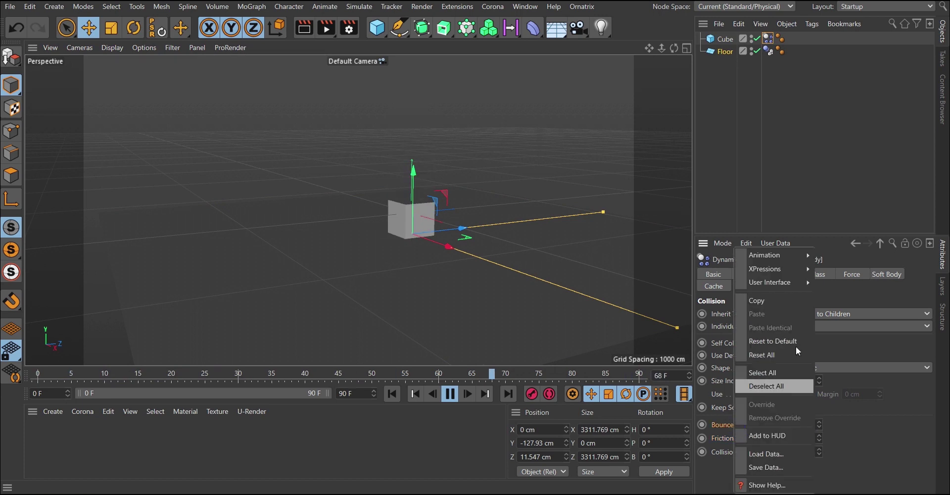
pyautogui.click(777, 337)
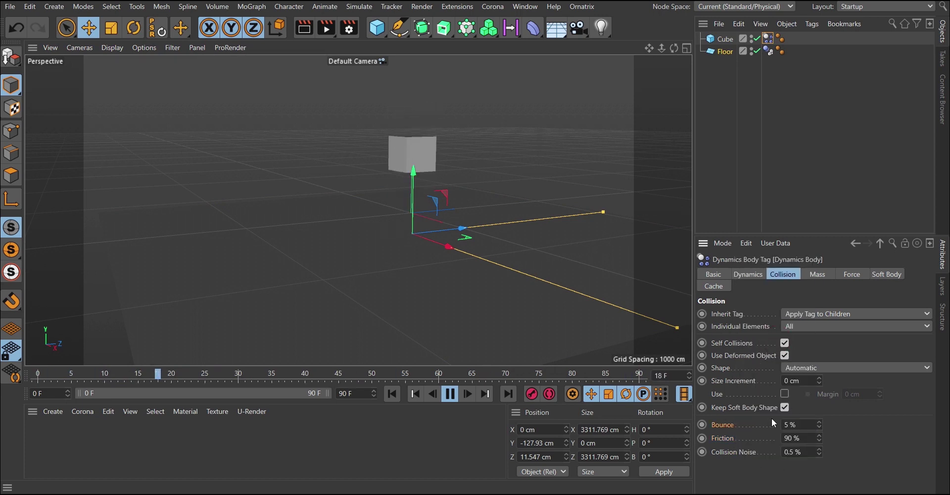
pyautogui.click(787, 424)
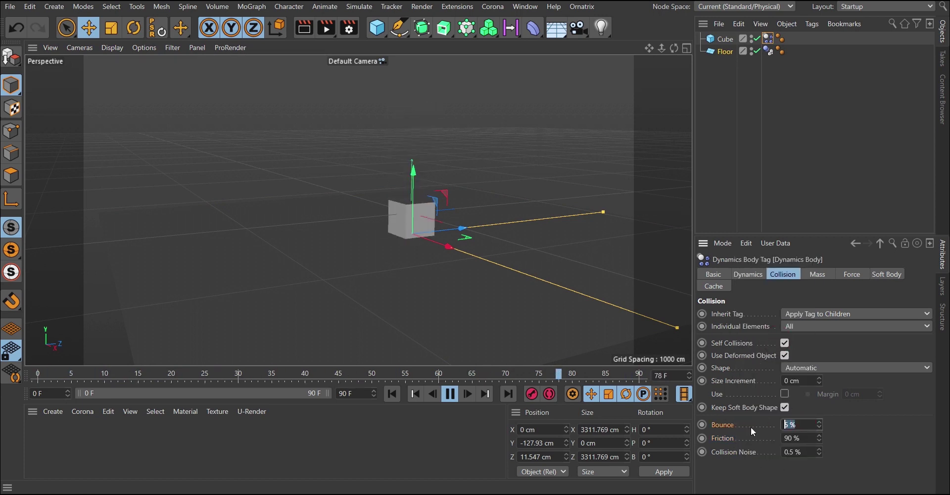
pyautogui.write('200')
pyautogui.press('Return')
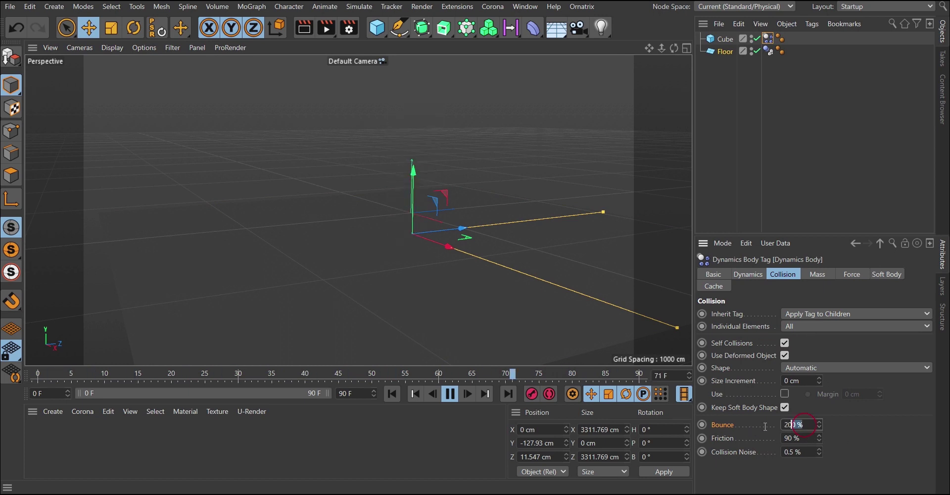
# Step: Lower the cube's Bounce to 20 % and set its custom Mass to 50 while the simulation plays
pyautogui.press('BackSpace')
pyautogui.press('Return')
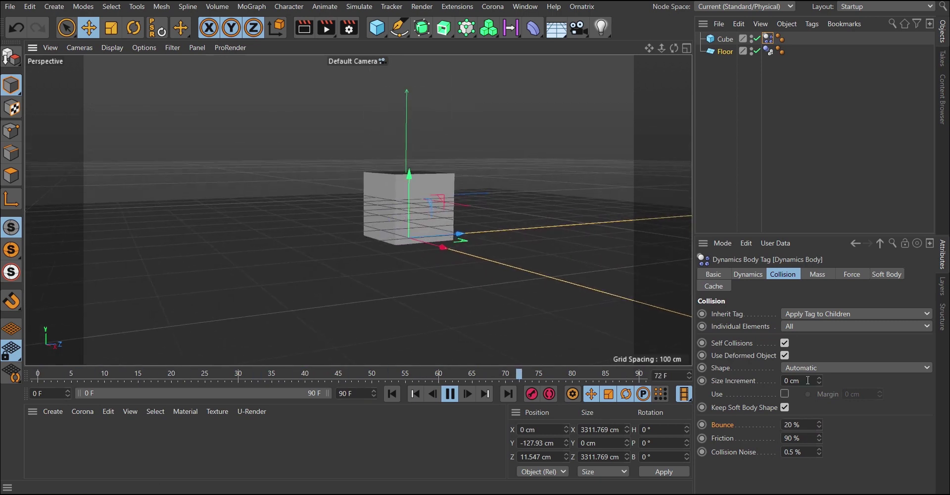
pyautogui.click(820, 273)
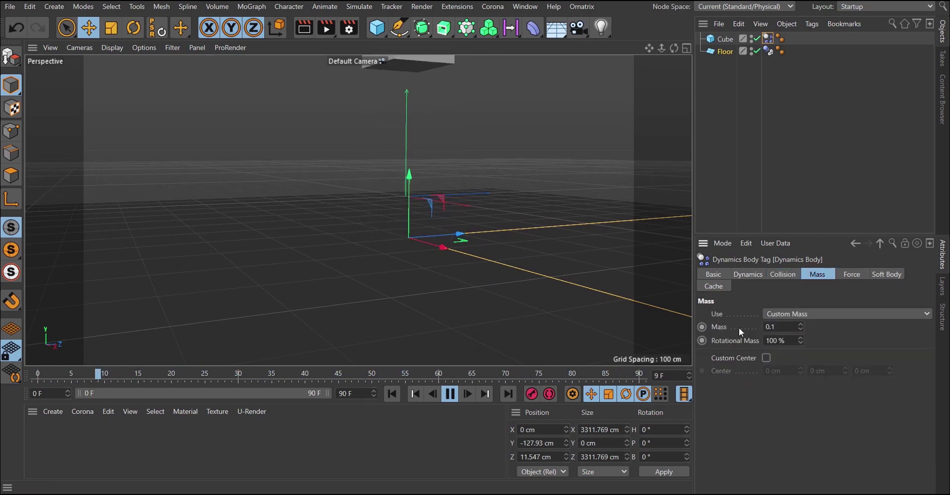
pyautogui.doubleClick(780, 328)
pyautogui.write('10')
pyautogui.press('Return')
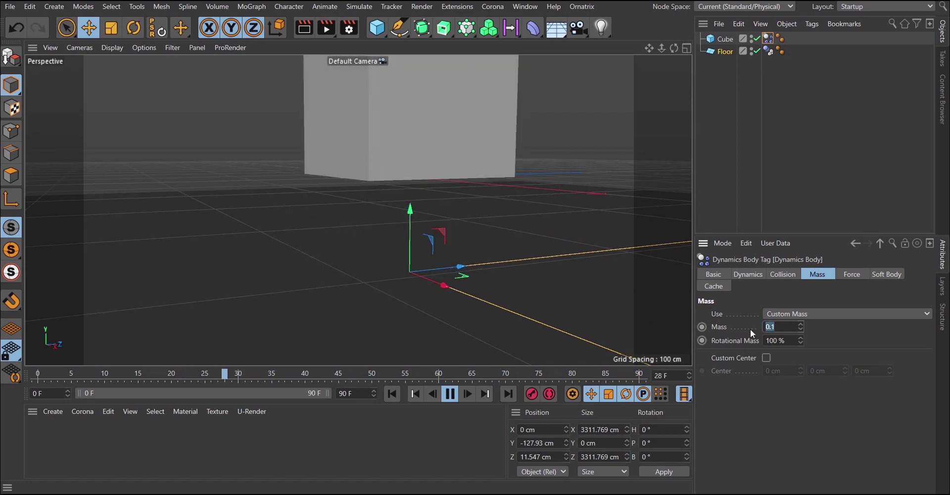
pyautogui.write('50')
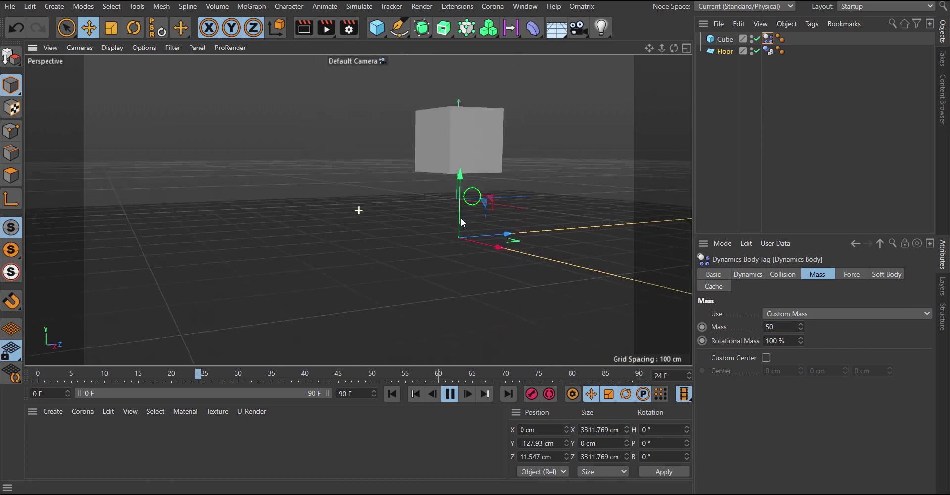
# Step: Stop playback, return to frame 0 and switch the cube's mass setting back to World Density
pyautogui.click(450, 393)
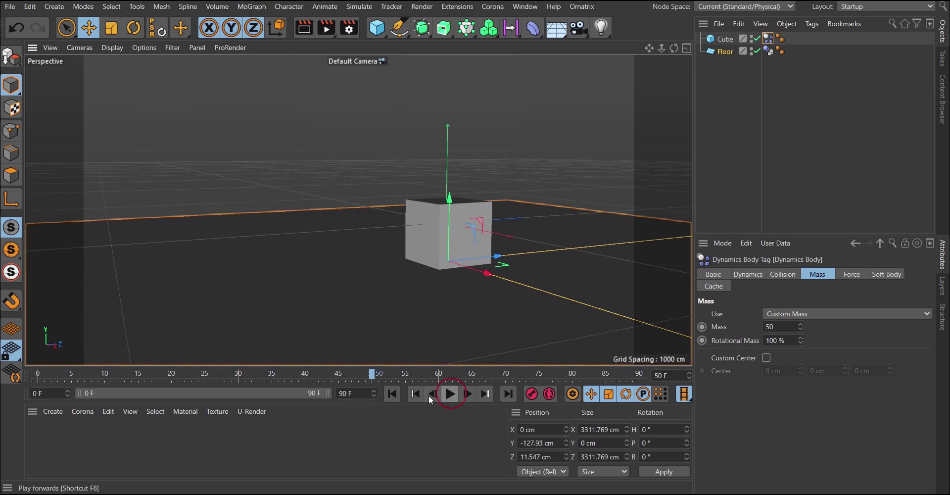
pyautogui.click(392, 393)
pyautogui.click(810, 313)
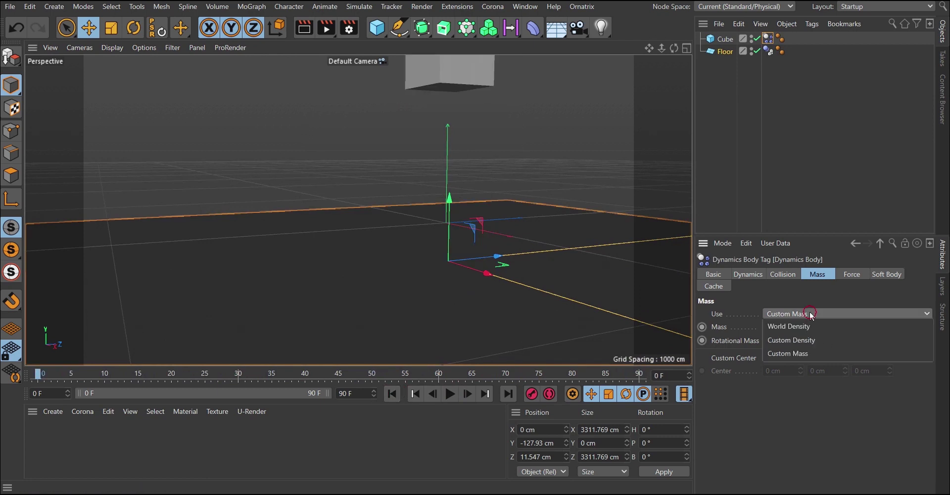
pyautogui.click(788, 325)
# Step: Show the Force settings of the cube's Dynamics Body tag
pyautogui.click(850, 275)
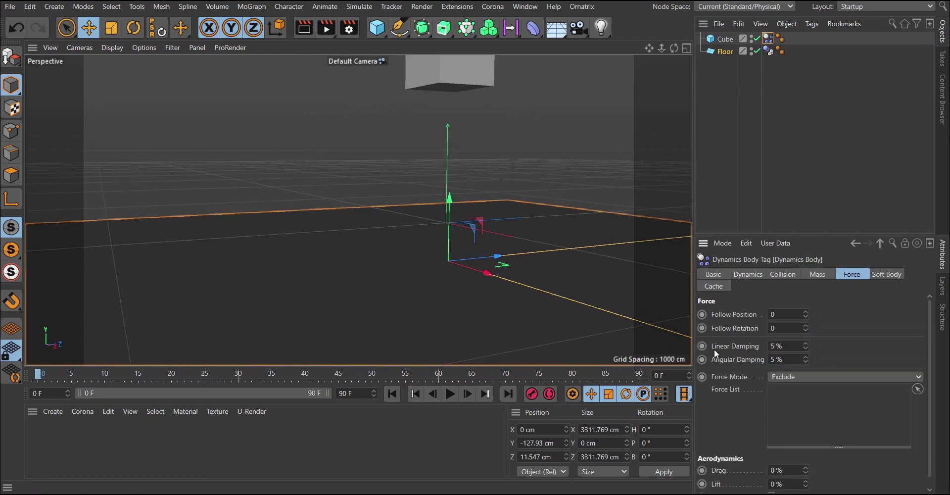
pyautogui.scroll(-5, 443, 231)
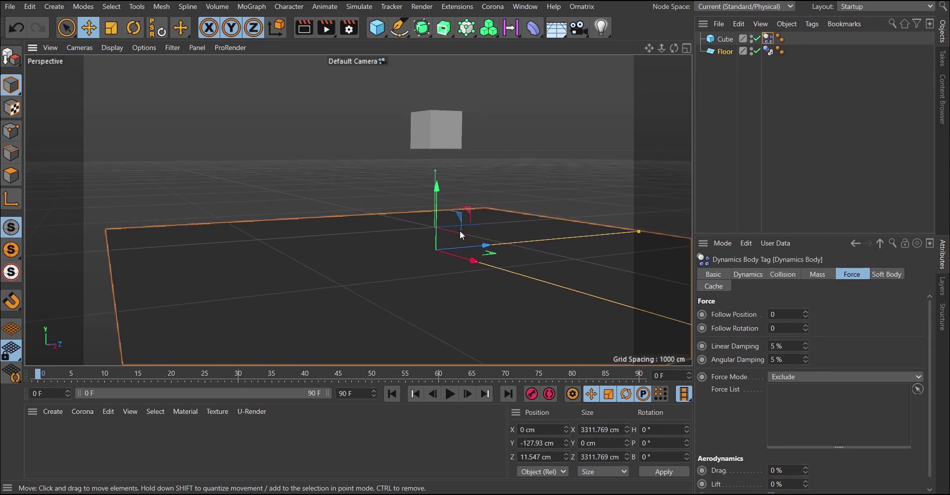
pyautogui.keyDown('alt'); pyautogui.moveTo(460, 232); pyautogui.dragTo(472, 209); pyautogui.keyUp('alt')
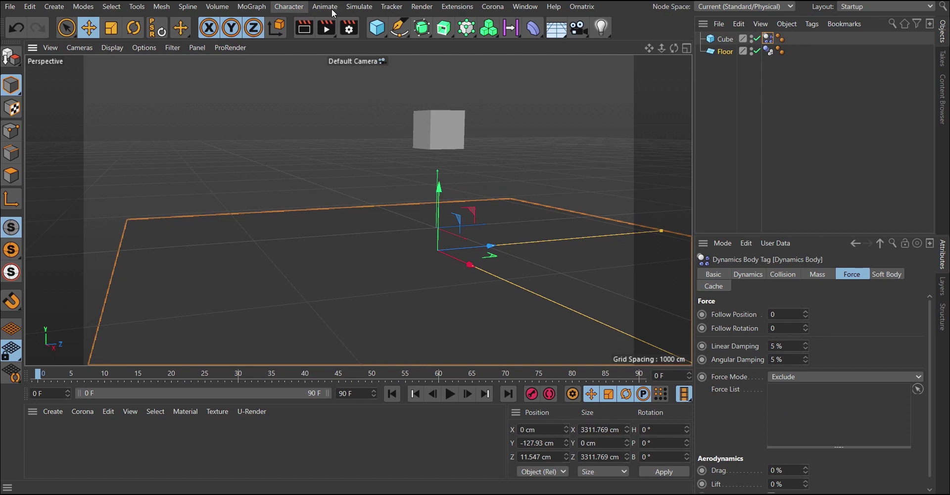
# Step: Detach the list of simulation forces as a floating palette and add a Wind object to the scene
pyautogui.click(356, 8)
pyautogui.moveTo(385, 89)
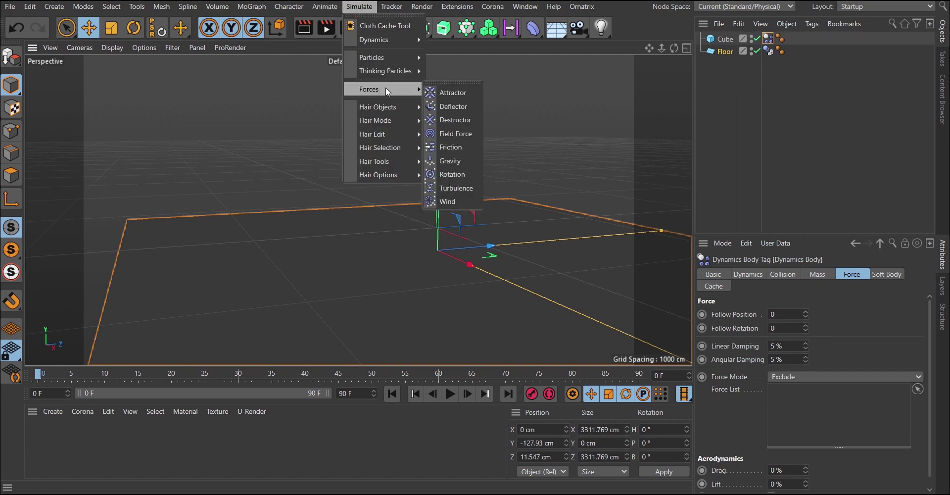
pyautogui.click(442, 82)
pyautogui.moveTo(432, 77); pyautogui.dragTo(236, 85)
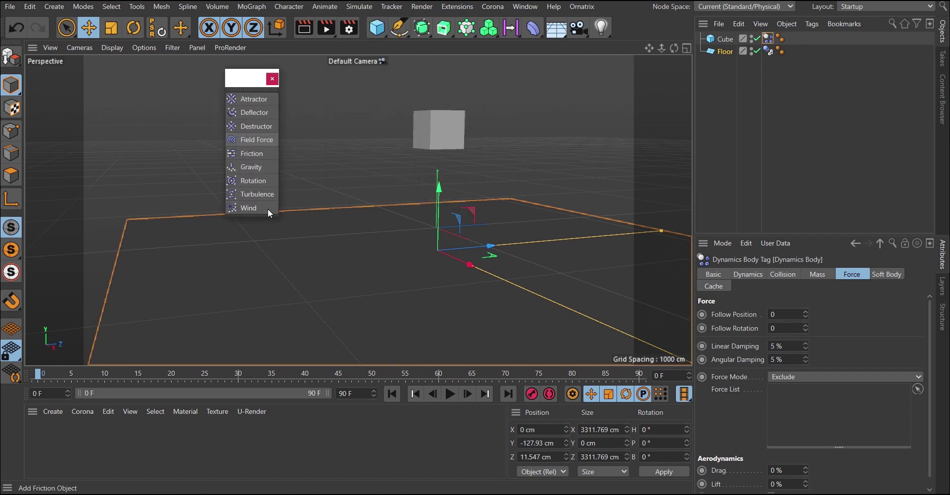
pyautogui.click(249, 207)
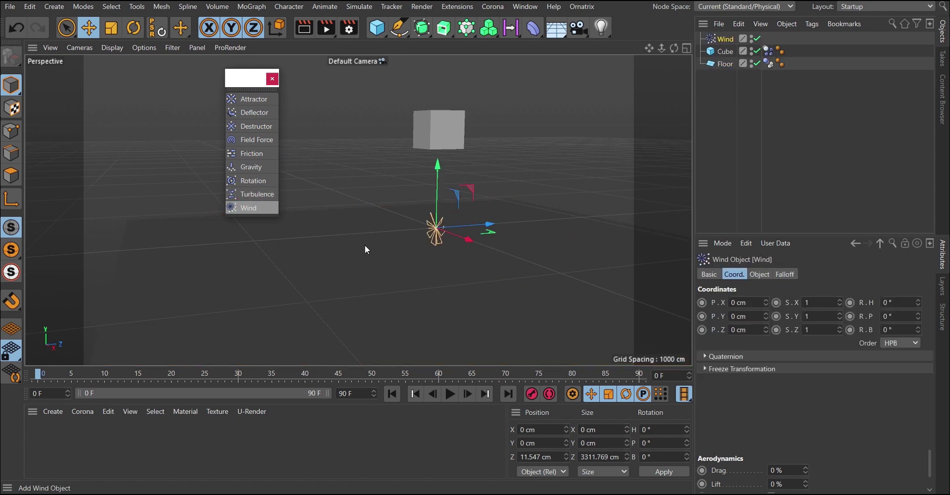
# Step: Move the Wind object along Z to about -1001 cm, then play and stop the simulation
pyautogui.moveTo(489, 225); pyautogui.dragTo(334, 295)
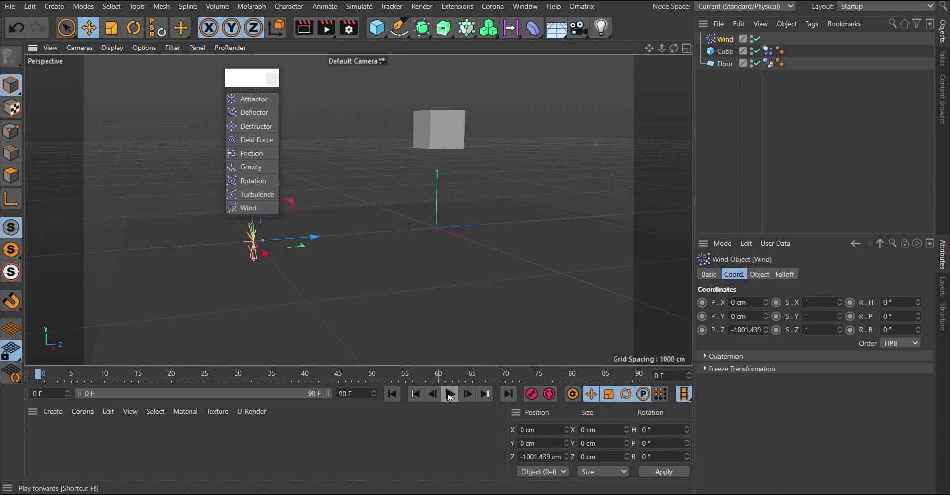
pyautogui.click(449, 395)
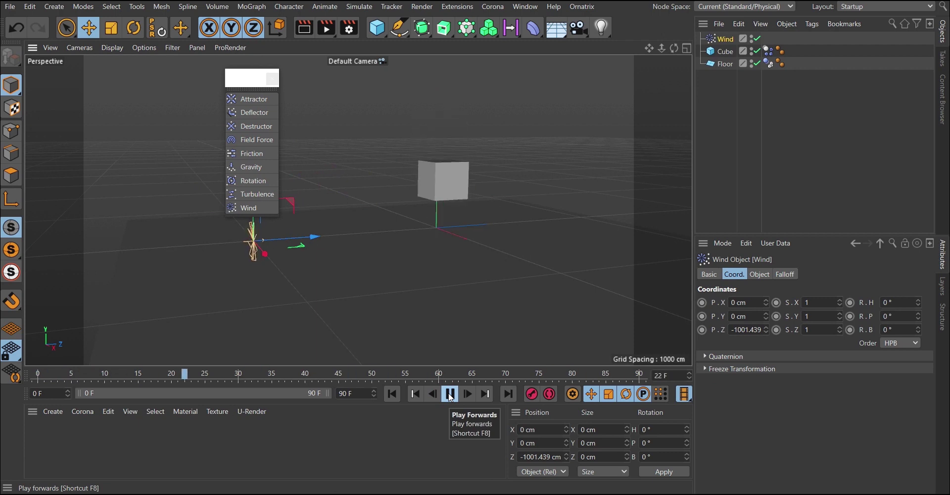
pyautogui.click(450, 394)
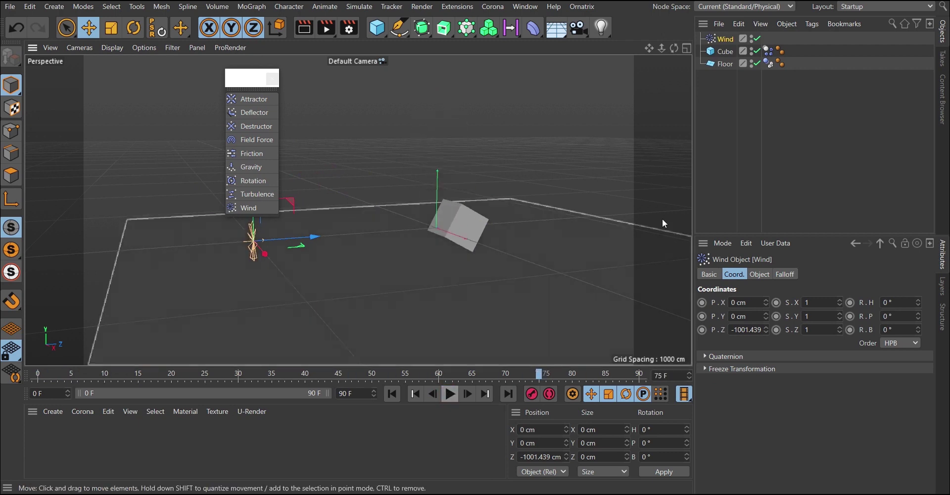
# Step: Switch the Force Mode of the cube's Dynamics Body tag to Include, replay from frame 0, and add the Wind object to the Force List
pyautogui.click(768, 51)
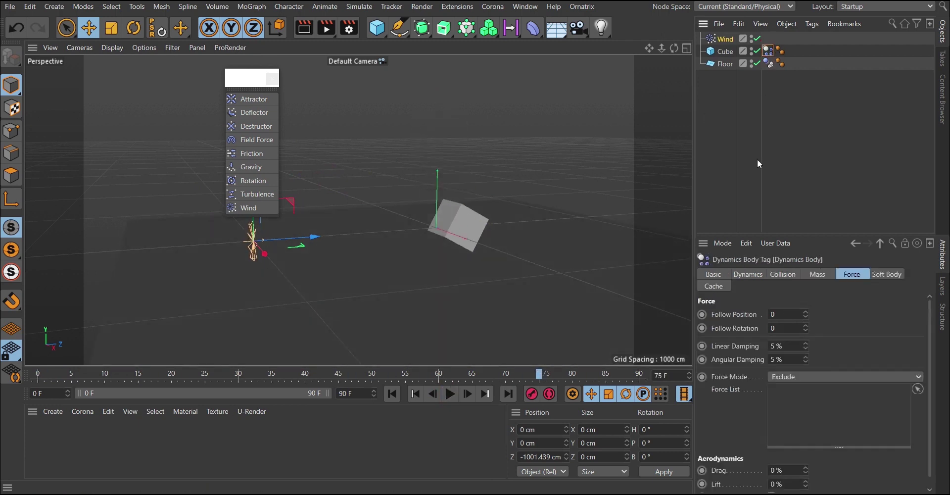
pyautogui.click(788, 376)
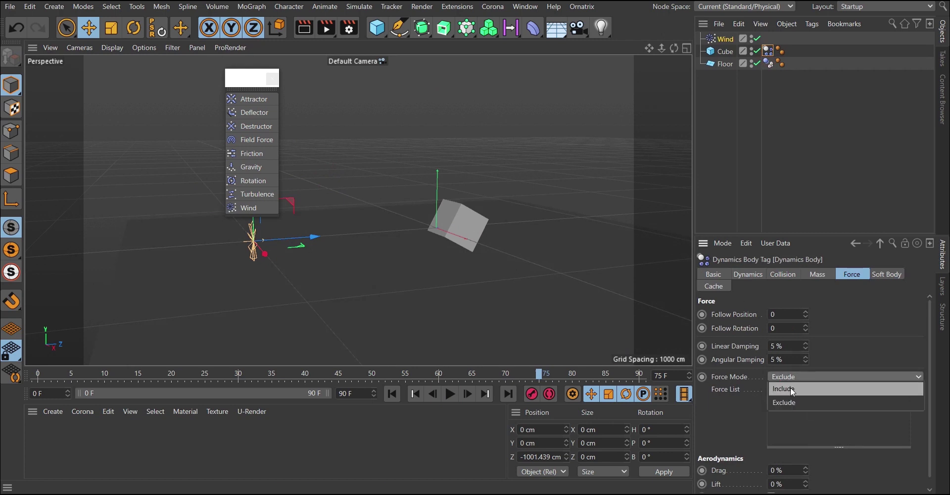
pyautogui.click(779, 388)
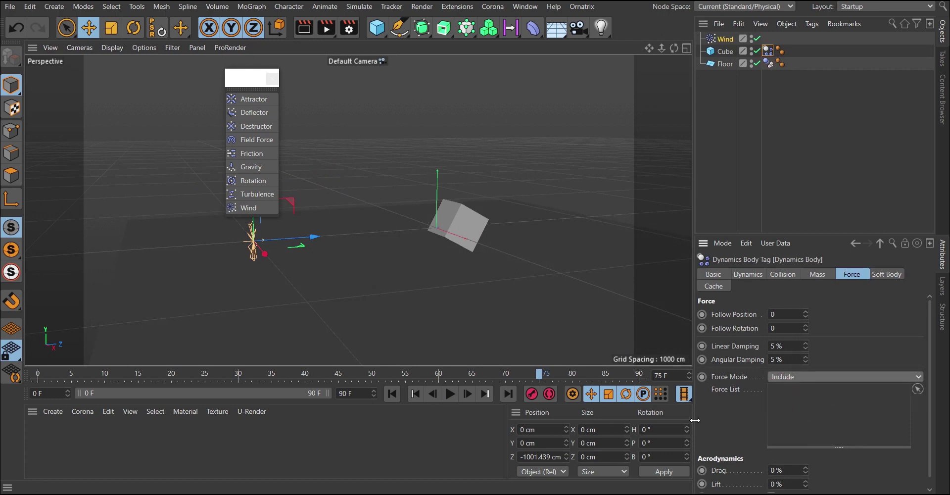
pyautogui.click(392, 394)
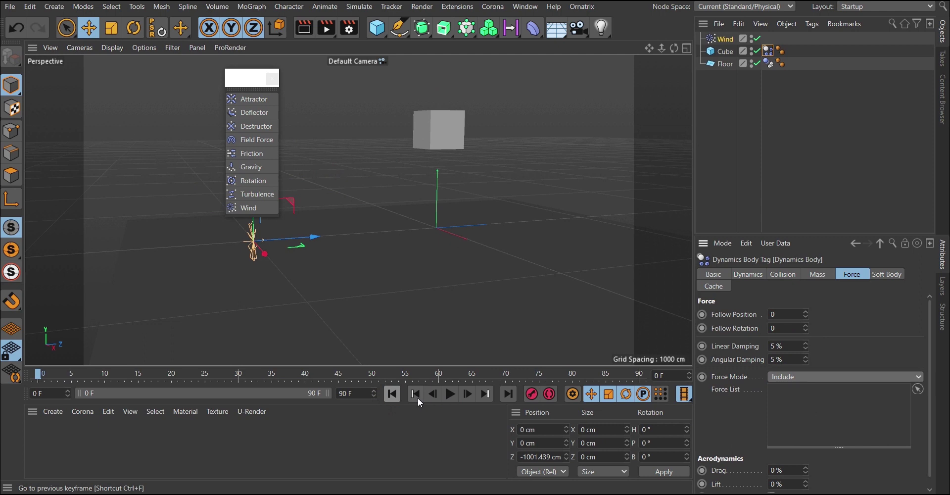
pyautogui.click(449, 394)
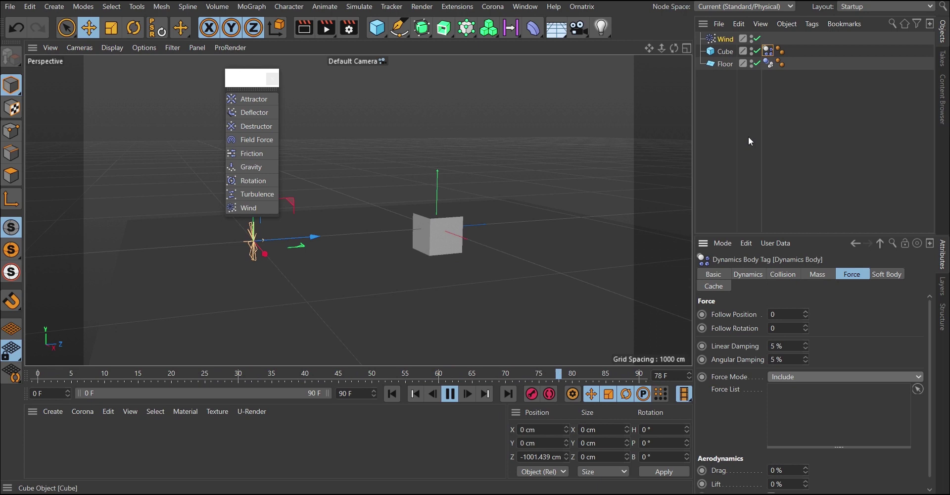
pyautogui.moveTo(720, 39); pyautogui.dragTo(803, 402)
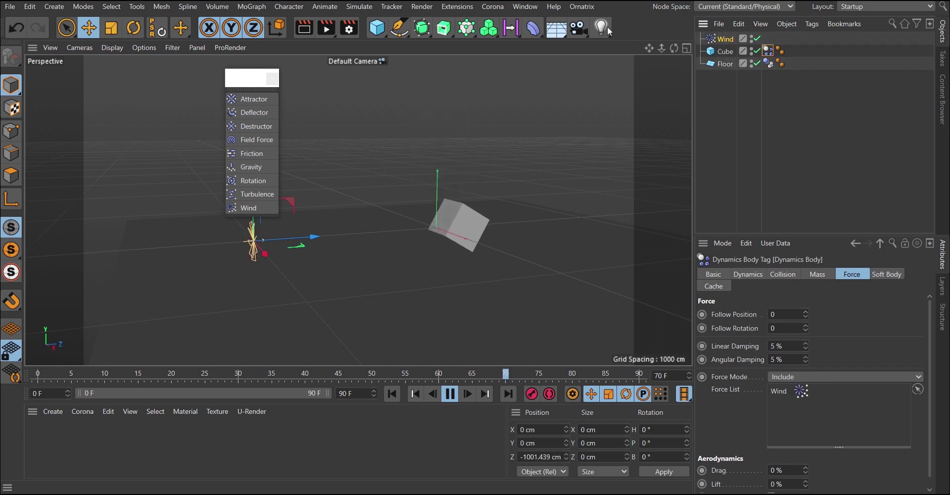
pyautogui.keyDown('alt'); pyautogui.moveTo(341, 223); pyautogui.dragTo(372, 232); pyautogui.keyUp('alt')
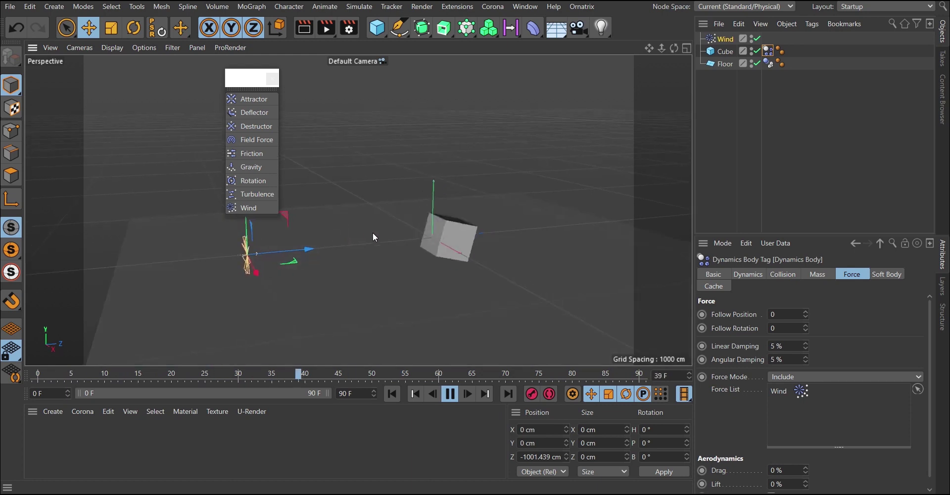
# Step: Set the Wind object's Wind Speed to 20 cm and its Turbulence to 20 %
pyautogui.click(721, 39)
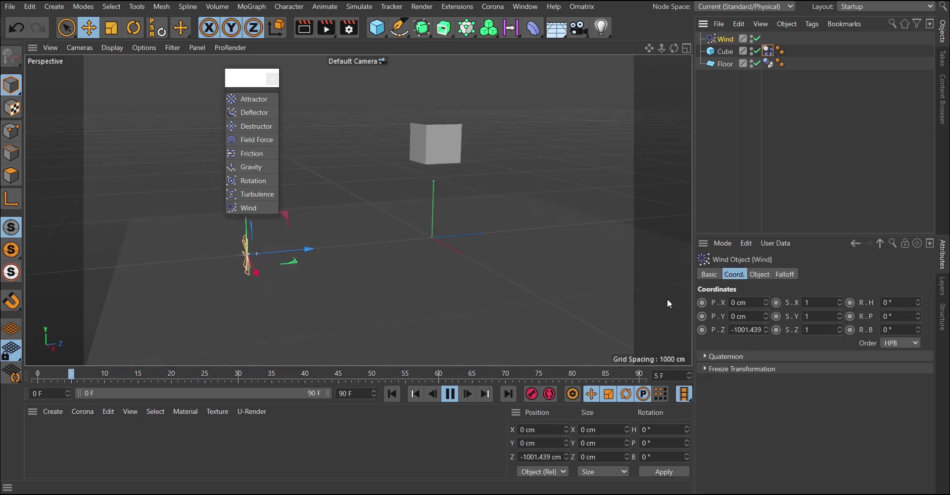
pyautogui.click(760, 274)
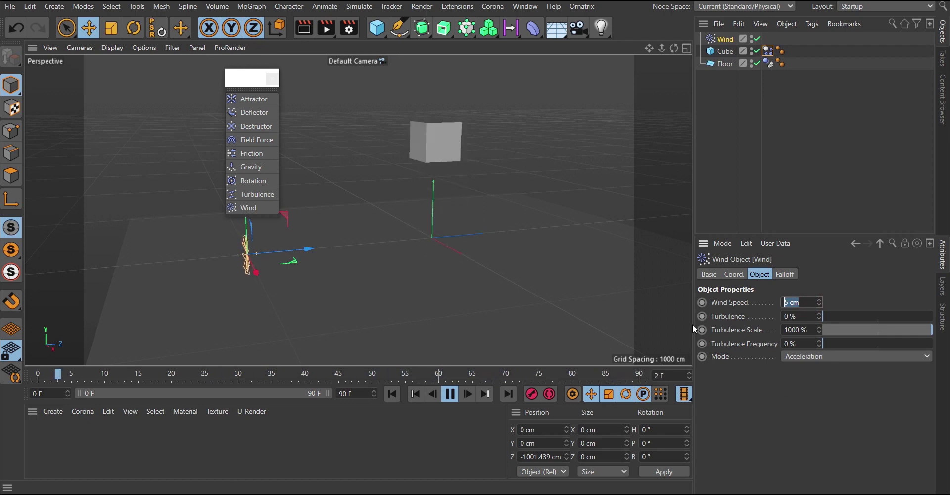
pyautogui.write('20')
pyautogui.press('Return')
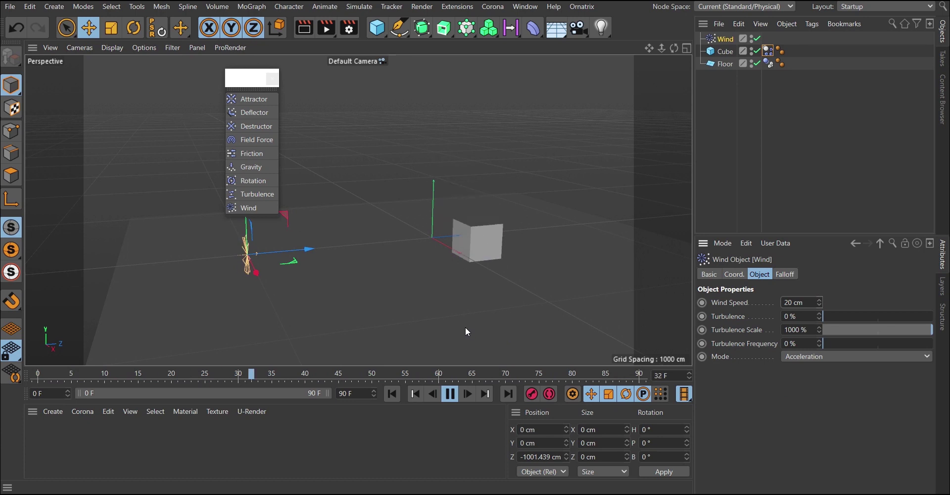
pyautogui.press('Tab')
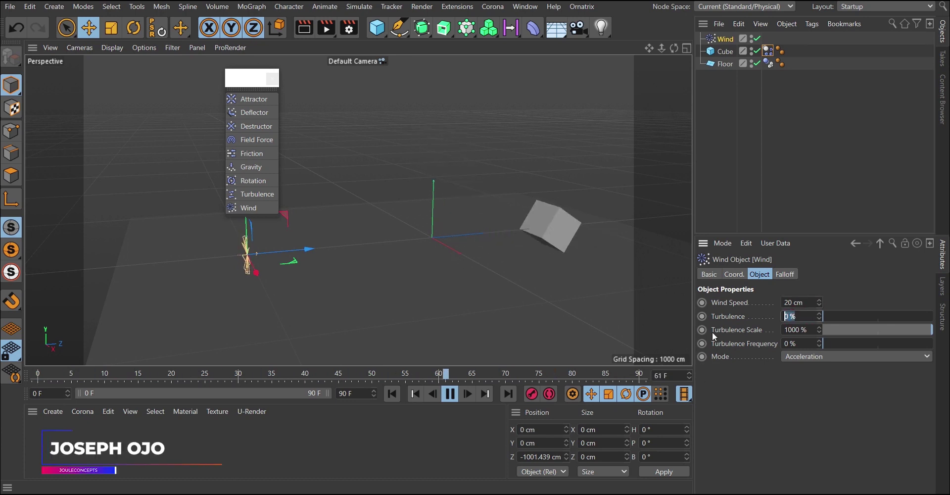
pyautogui.write('20')
pyautogui.press('Return')
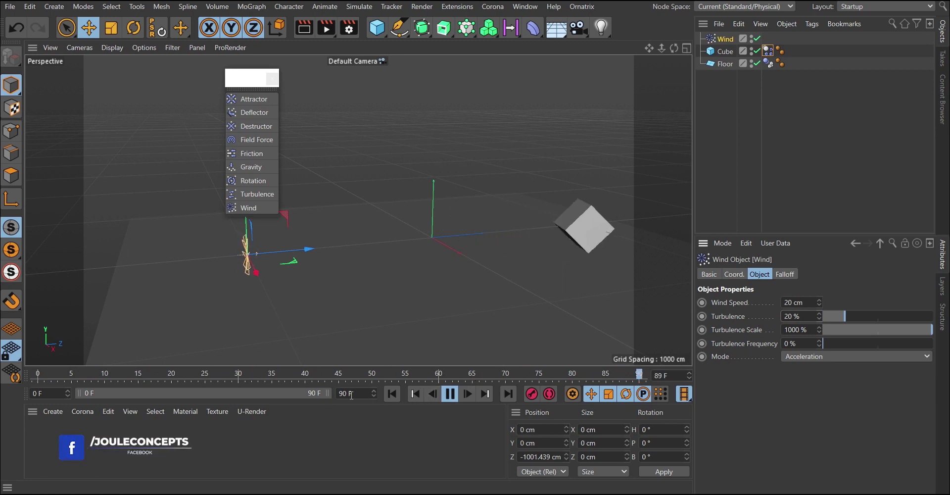
# Step: Extend the animation's end to frame 500 and stretch the preview range to the full length
pyautogui.moveTo(363, 393); pyautogui.dragTo(320, 391)
pyautogui.write('500')
pyautogui.press('Return')
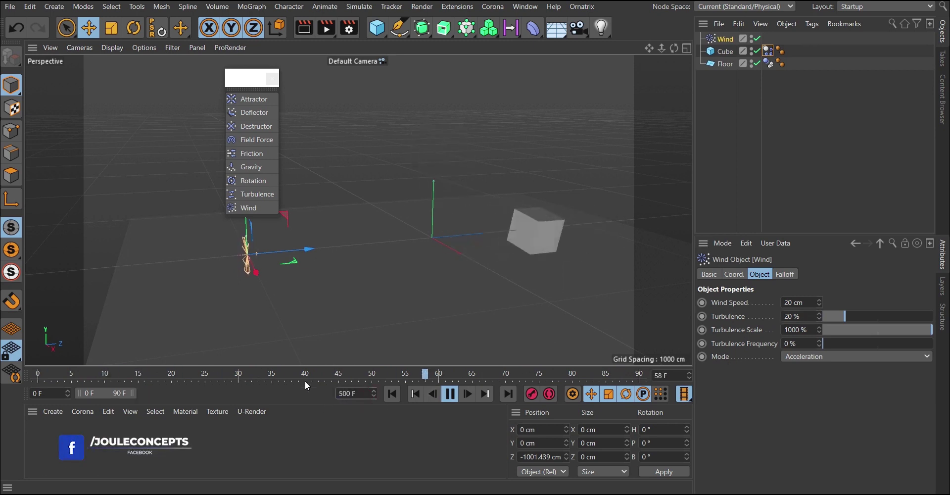
pyautogui.moveTo(132, 393); pyautogui.dragTo(341, 393)
# Step: Select the floor, stretch it along Z to a Height of about 5925 cm and restart playback from frame 0
pyautogui.click(565, 299)
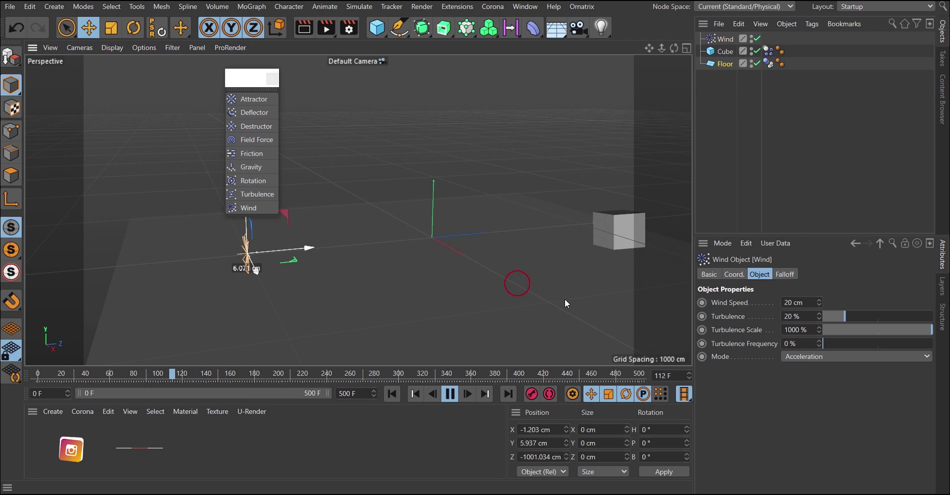
pyautogui.moveTo(664, 235); pyautogui.dragTo(802, 221)
pyautogui.scroll(-4, 526, 251)
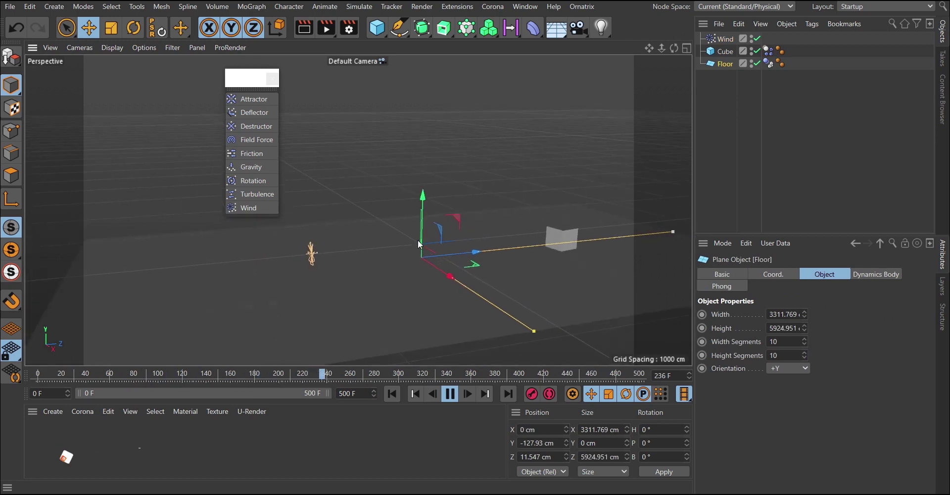
pyautogui.click(392, 394)
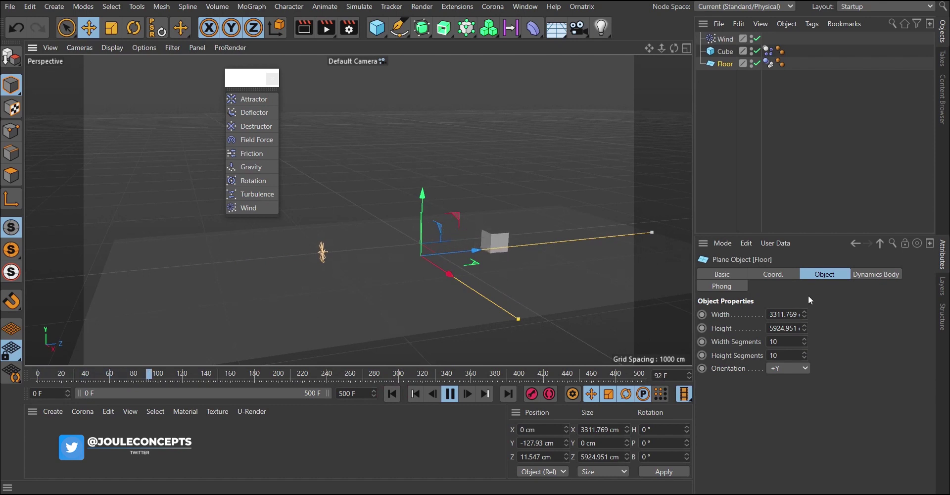
# Step: Raise the Wind object's Turbulence to about 35.67 % and its Turbulence Frequency to about 11.52 %
pyautogui.click(722, 40)
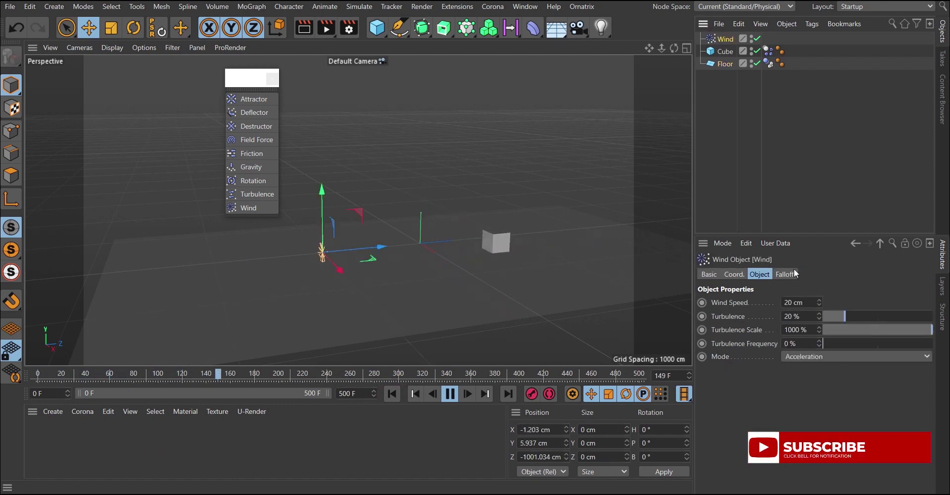
pyautogui.click(861, 316)
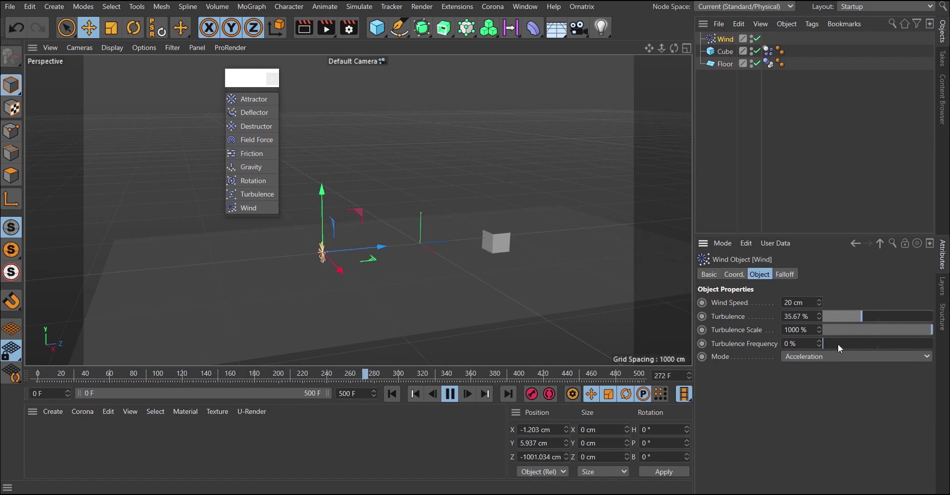
pyautogui.moveTo(831, 343); pyautogui.dragTo(836, 342)
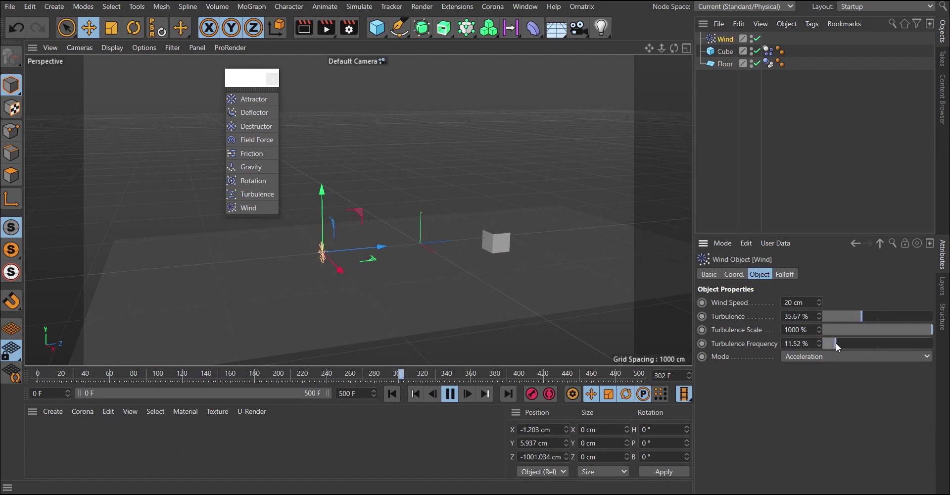
# Step: Set the Wind object's Wind Speed to 200 cm while the animation plays
pyautogui.click(796, 301)
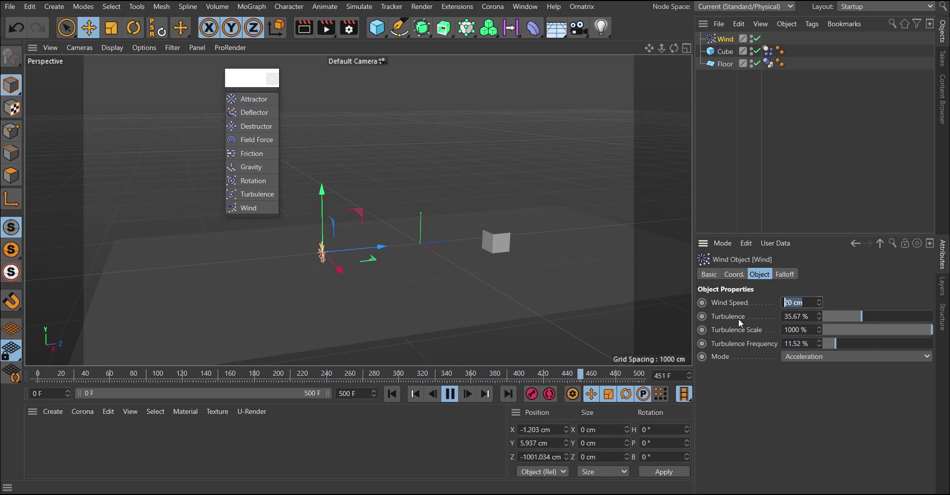
pyautogui.write('200')
pyautogui.press('Return')
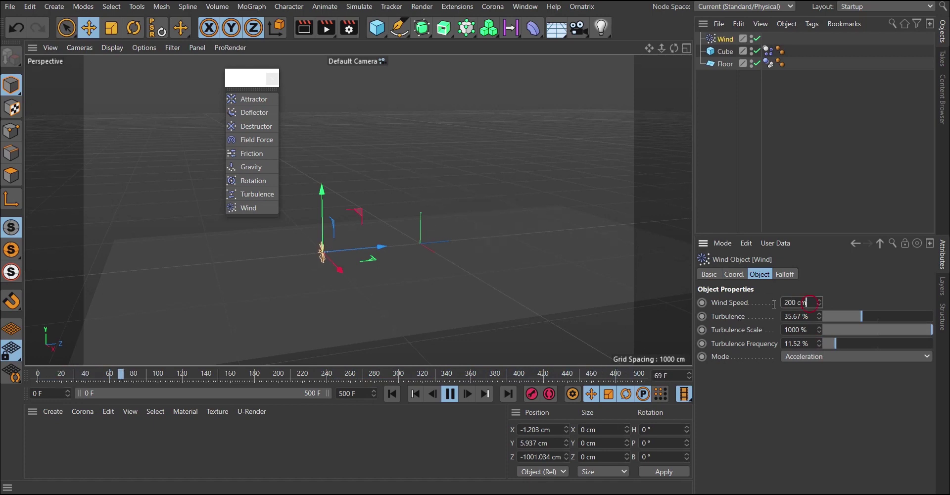
# Step: Set the Wind Speed to 80 cm and restart the playback from frame 0
pyautogui.click(795, 302)
pyautogui.write('80')
pyautogui.press('Return')
pyautogui.click(392, 393)
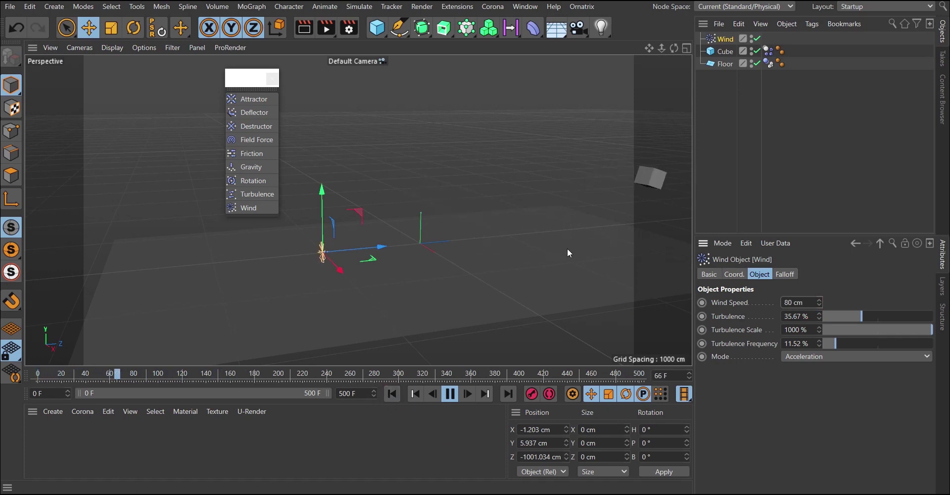
# Step: Select the floor, stretch it along Z to a Height of about 32470 cm and restart the playback
pyautogui.scroll(-1, 435, 202)
pyautogui.keyDown('alt'); pyautogui.moveTo(433, 201); pyautogui.dragTo(208, 280, button='right'); pyautogui.keyUp('alt')
pyautogui.click(385, 254)
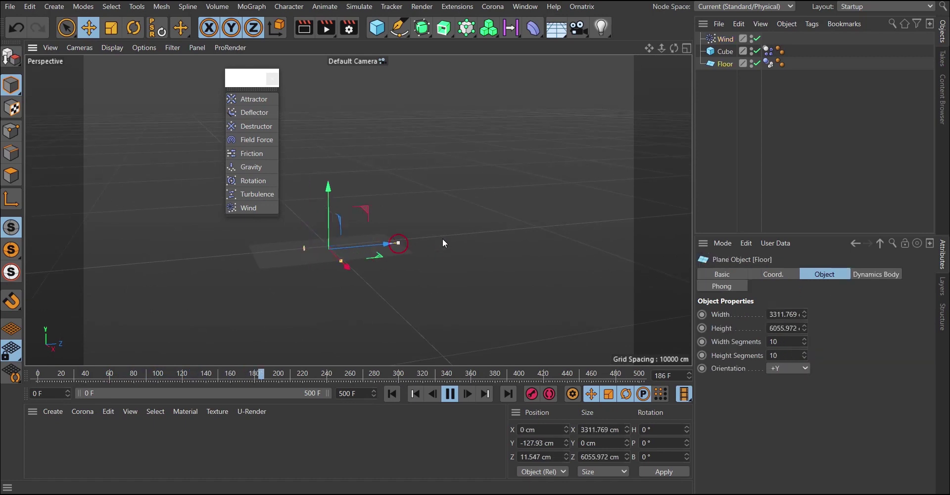
pyautogui.moveTo(442, 238); pyautogui.dragTo(645, 219)
pyautogui.moveTo(404, 243); pyautogui.dragTo(475, 287)
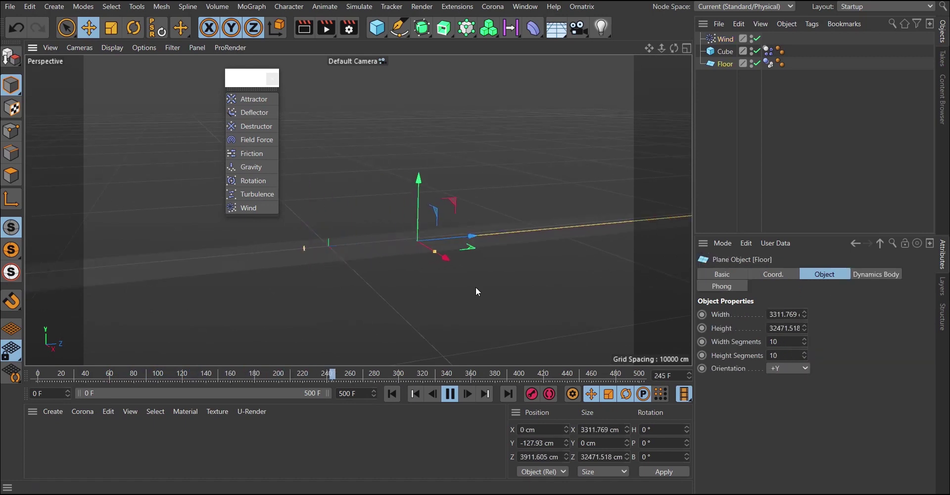
pyautogui.click(398, 393)
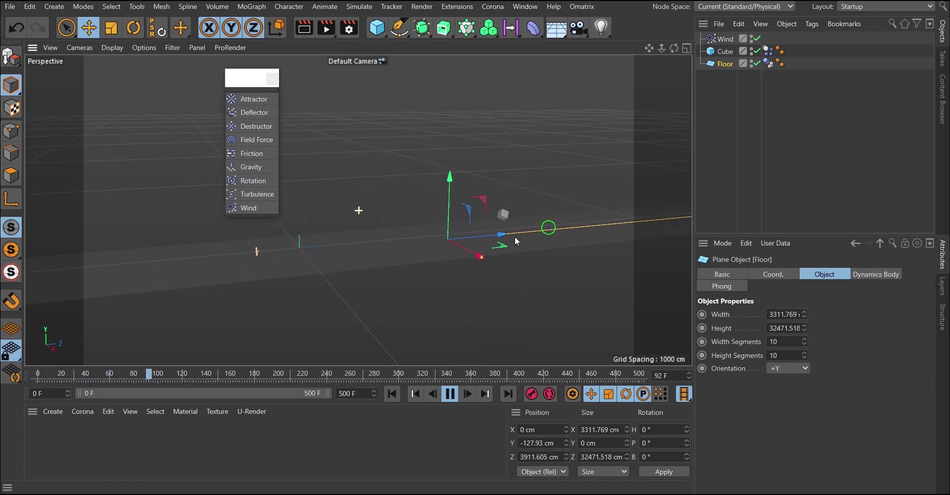
# Step: Watch the wind carry the cube along the floor from several angles, and return the animation to frame 0
pyautogui.keyDown('alt'); pyautogui.moveTo(447, 243); pyautogui.dragTo(207, 222); pyautogui.keyUp('alt')
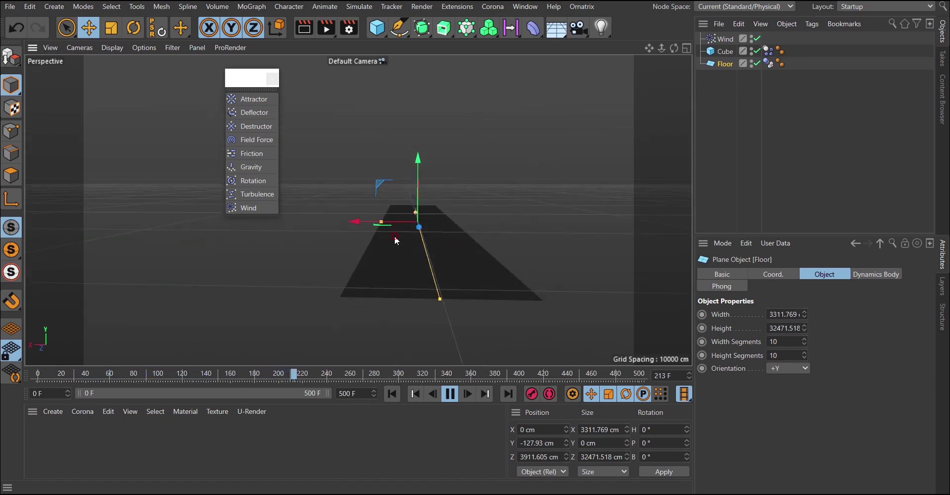
pyautogui.keyDown('alt'); pyautogui.moveTo(395, 236); pyautogui.dragTo(673, 242); pyautogui.keyUp('alt')
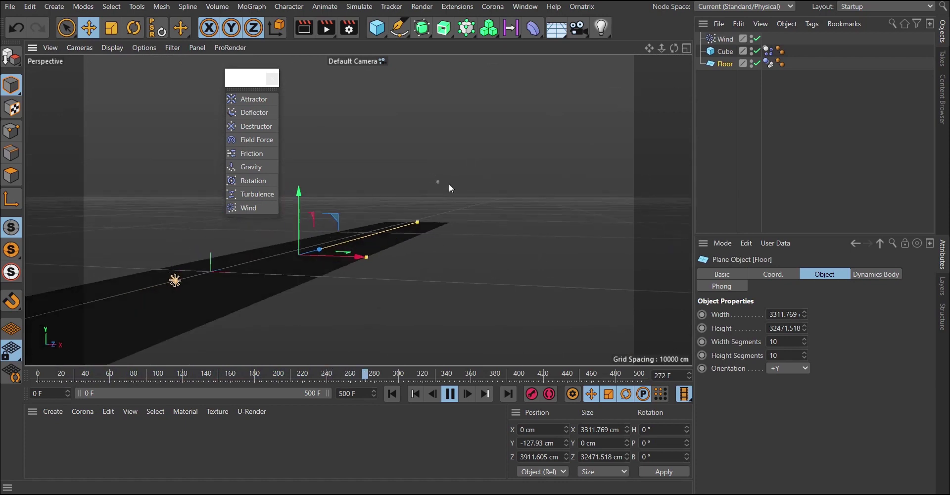
pyautogui.keyDown('alt'); pyautogui.moveTo(449, 183); pyautogui.dragTo(465, 135); pyautogui.keyUp('alt')
pyautogui.keyDown('alt'); pyautogui.moveTo(466, 132); pyautogui.dragTo(423, 217, button='right'); pyautogui.keyUp('alt')
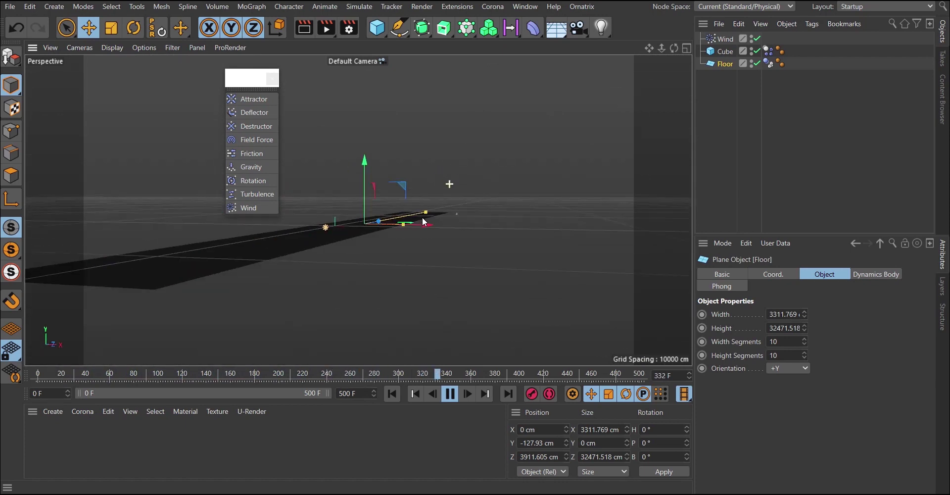
pyautogui.click(415, 393)
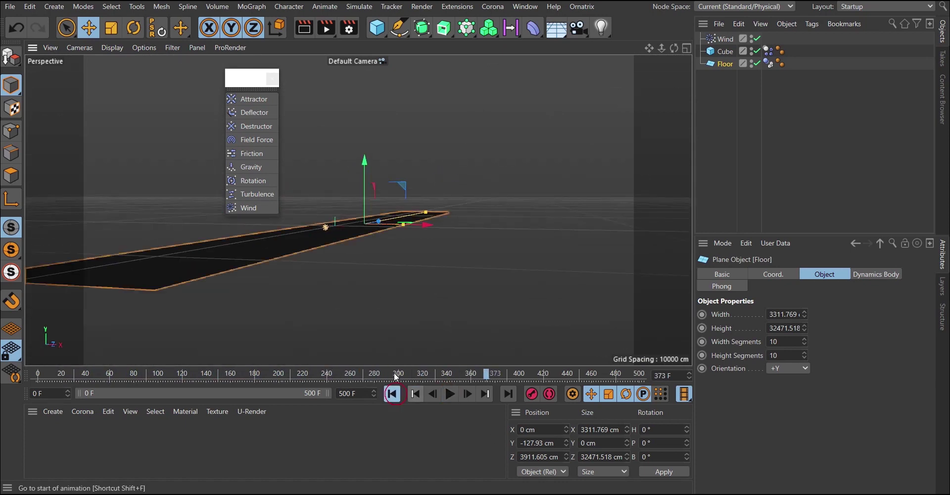
pyautogui.keyDown('alt'); pyautogui.moveTo(334, 243); pyautogui.dragTo(384, 254); pyautogui.keyUp('alt')
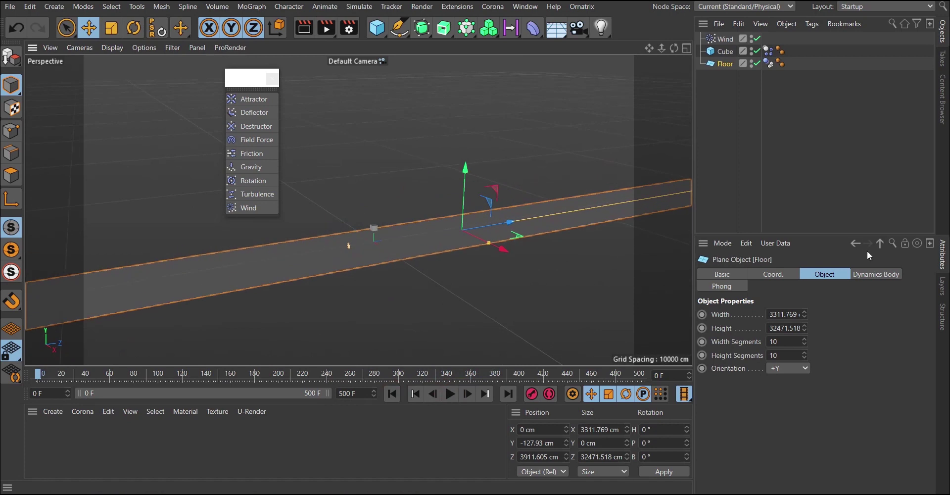
# Step: Check the Force List in the cube's Dynamics Body tag and delete the Wind object
pyautogui.click(764, 51)
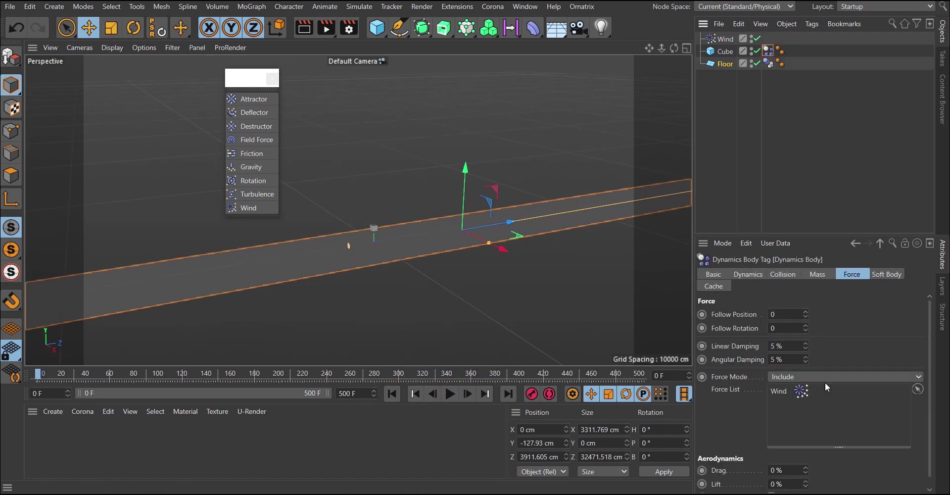
pyautogui.click(718, 39)
pyautogui.press('Delete')
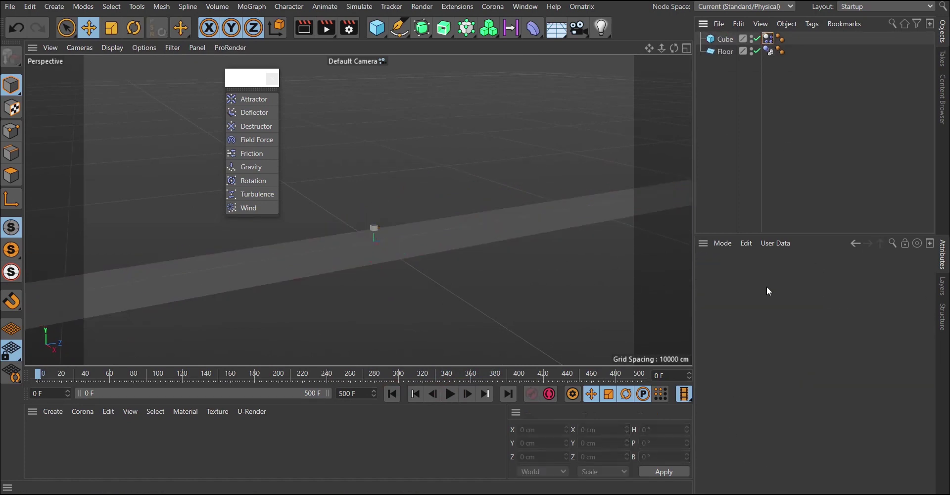
# Step: Set the aerodynamic Drag in the cube's Dynamics Body tag to 20 % and play the simulation
pyautogui.click(768, 39)
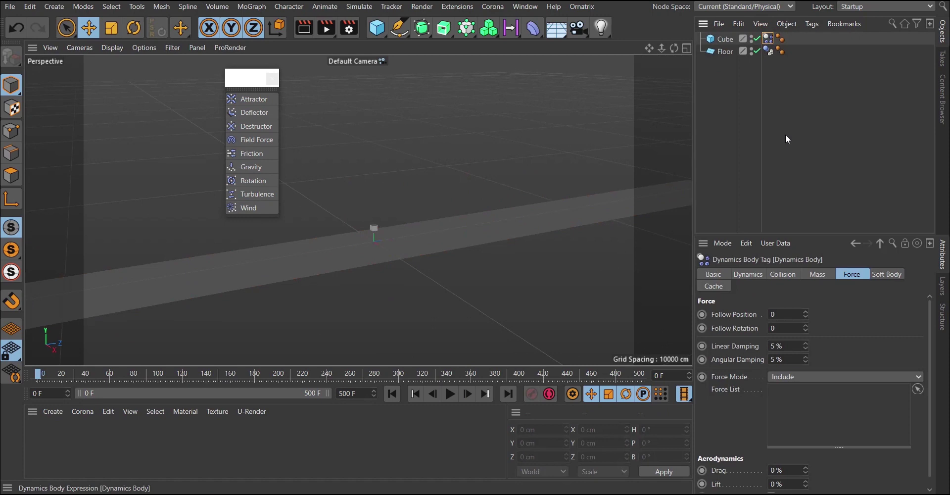
pyautogui.click(884, 278)
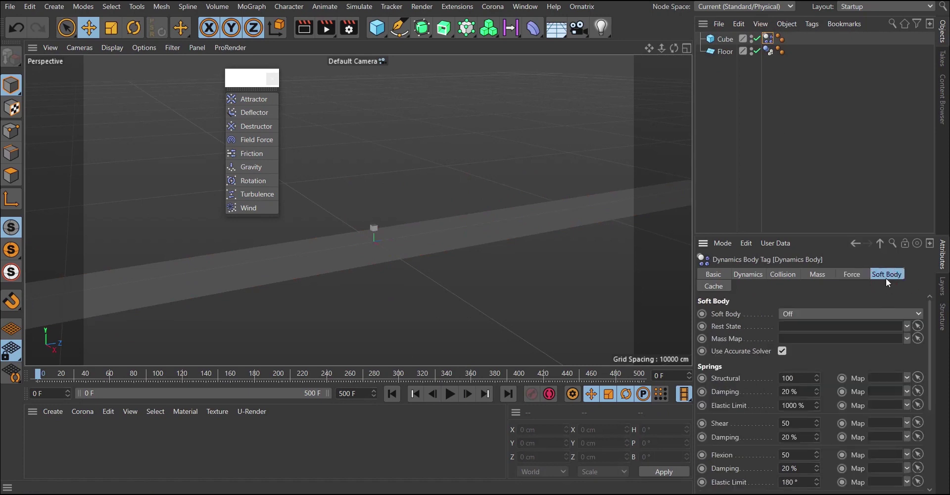
pyautogui.click(851, 274)
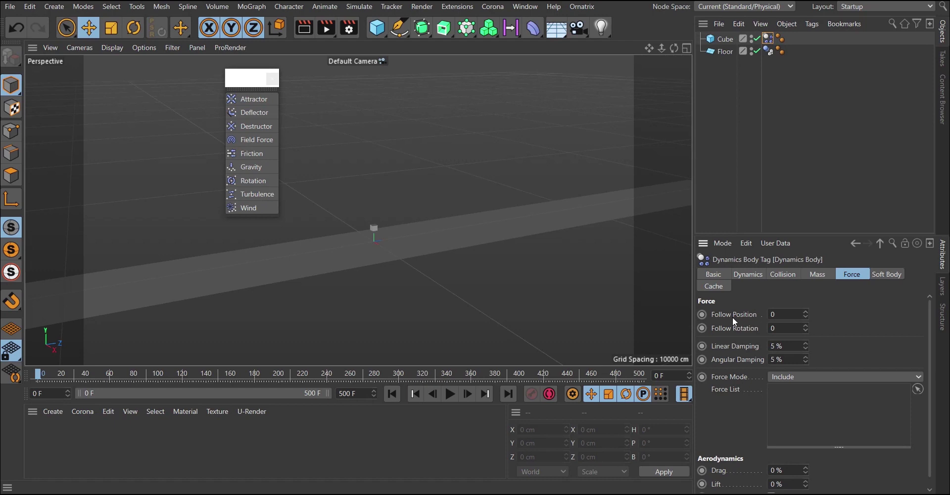
pyautogui.scroll(5, 417, 250)
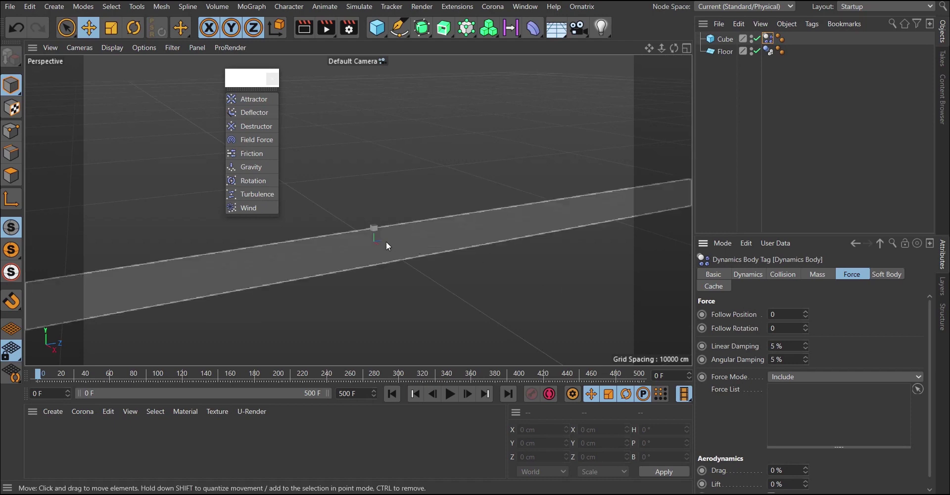
pyautogui.scroll(5, 387, 160)
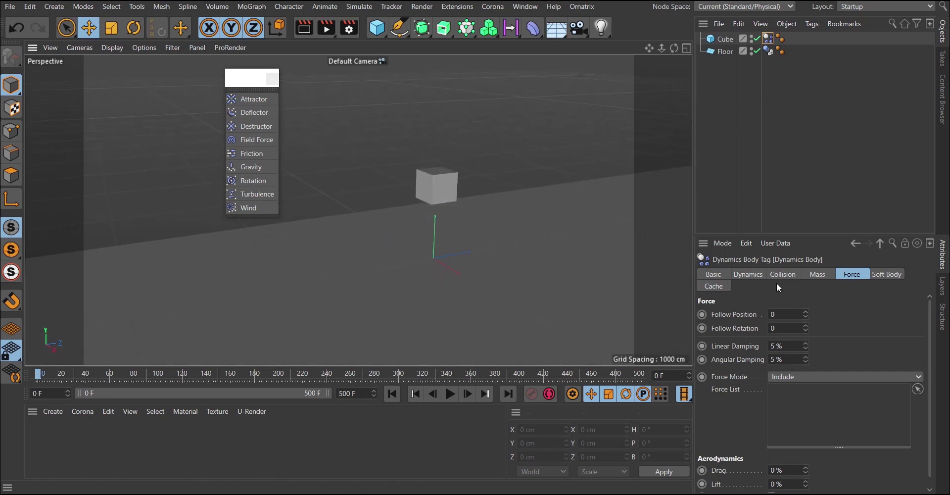
pyautogui.scroll(-1, 725, 418)
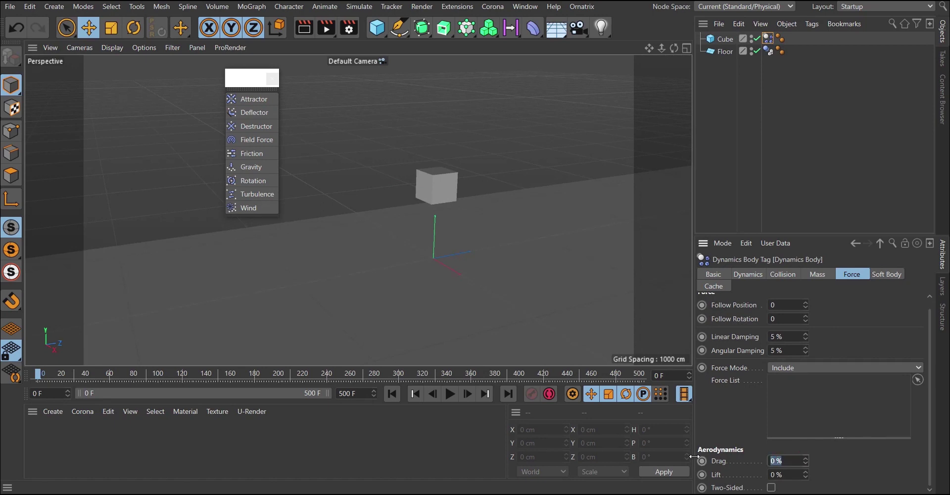
pyautogui.click(449, 393)
pyautogui.scroll(3, 450, 199)
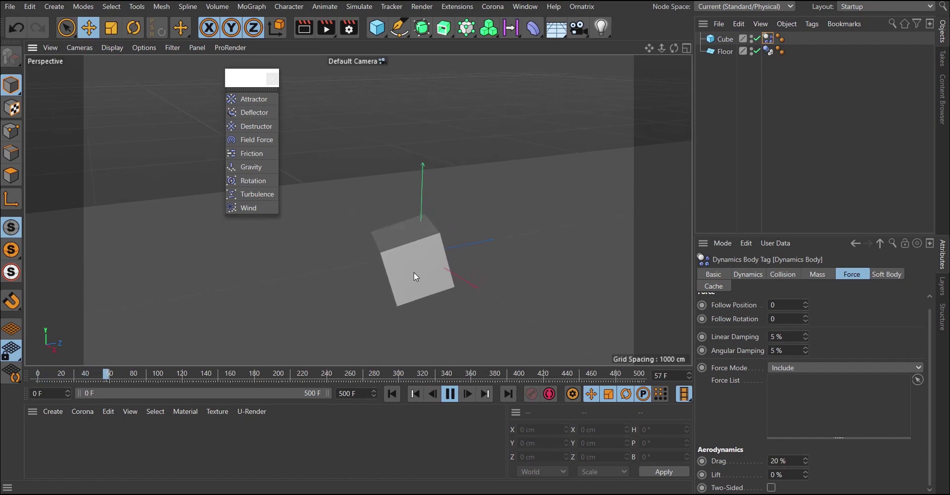
pyautogui.scroll(3, 426, 240)
# Step: Shorten the animation's end to frame 90
pyautogui.moveTo(363, 395); pyautogui.dragTo(307, 394)
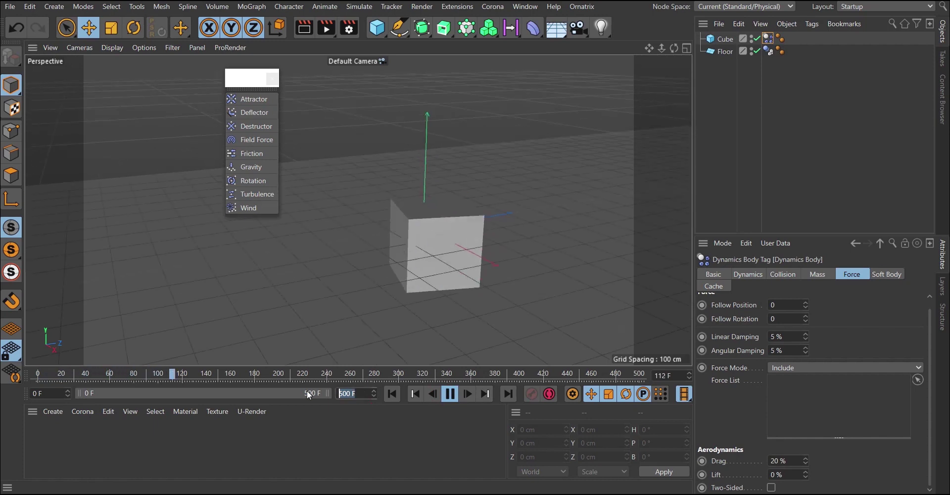
pyautogui.write('90')
pyautogui.press('Return')
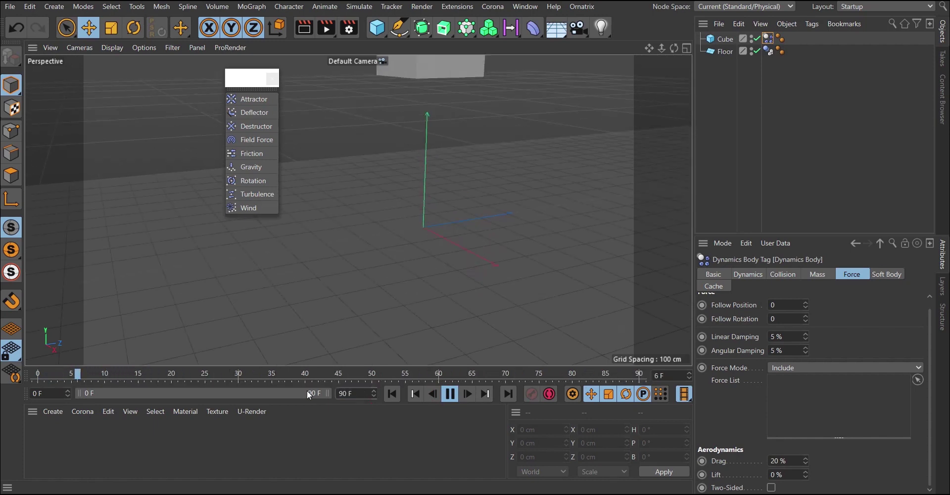
# Step: Set the cube's aerodynamic Drag to 0 % to compare its fall
pyautogui.scroll(-2, 403, 251)
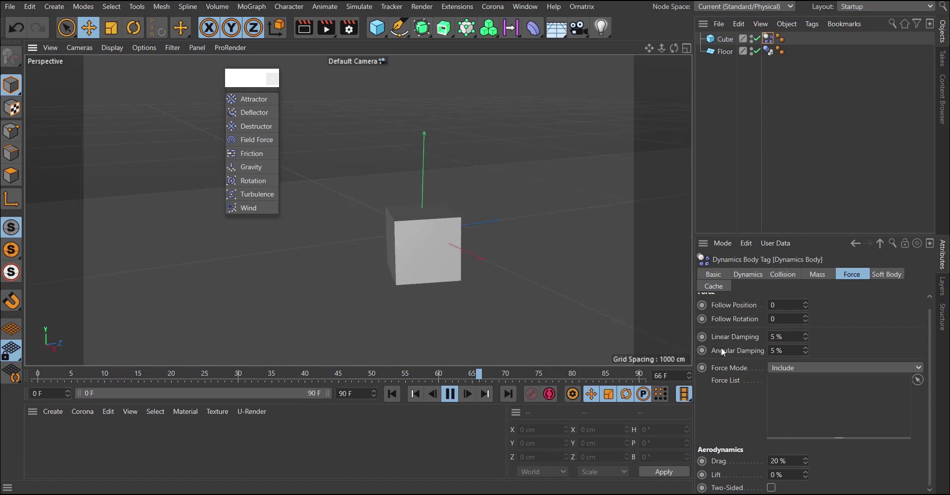
pyautogui.moveTo(791, 463); pyautogui.dragTo(673, 440)
pyautogui.write('0')
pyautogui.press('Return')
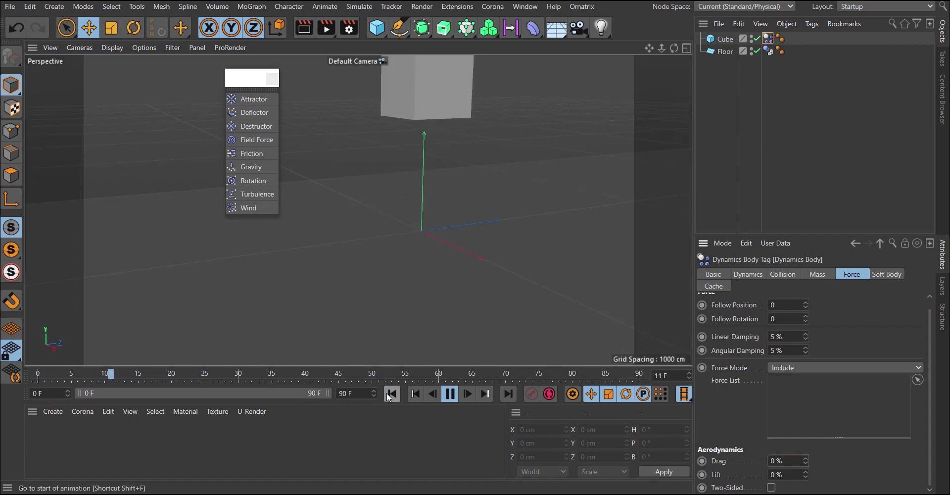
# Step: Set the cube's aerodynamic Drag to 80 %
pyautogui.doubleClick(773, 461)
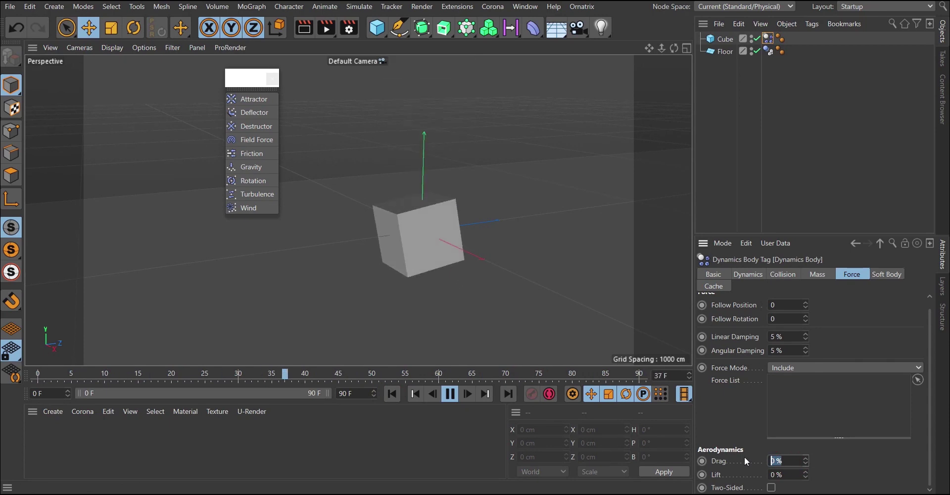
pyautogui.write('80')
pyautogui.press('Return')
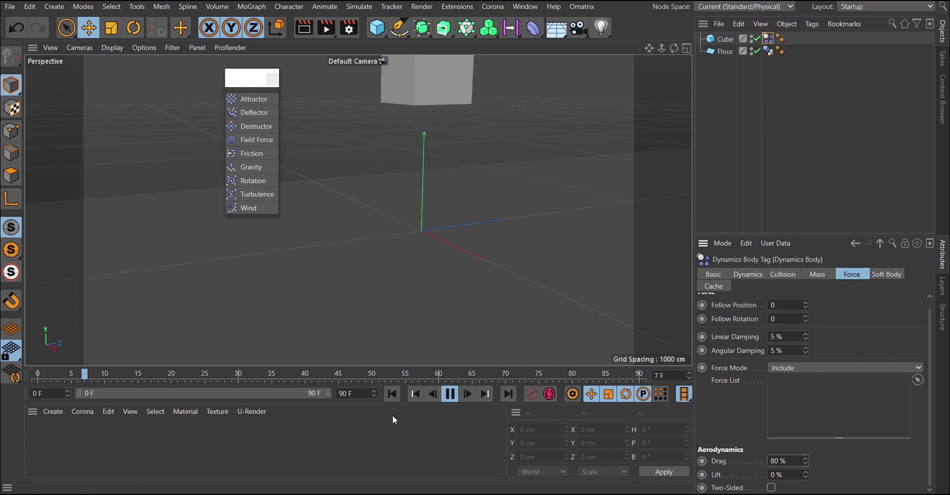
# Step: Set the cube's aerodynamic Lift to 200 %
pyautogui.doubleClick(792, 474)
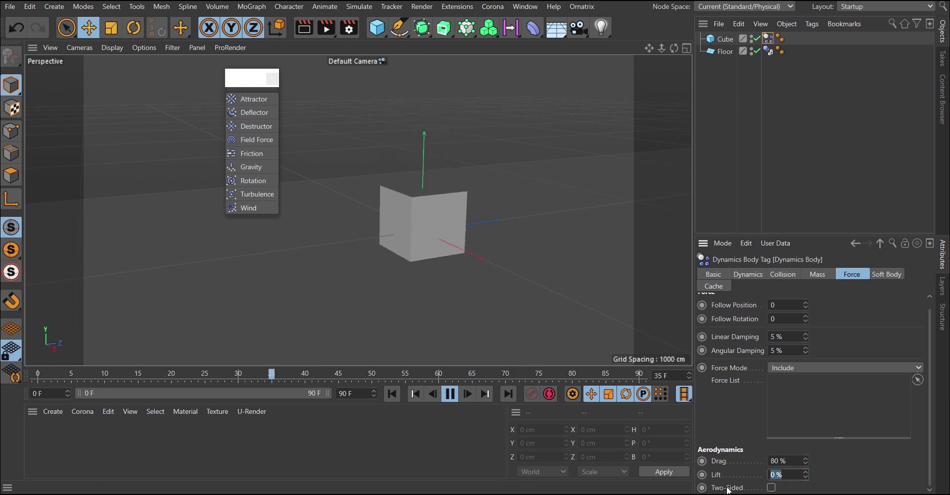
pyautogui.write('200')
pyautogui.press('Return')
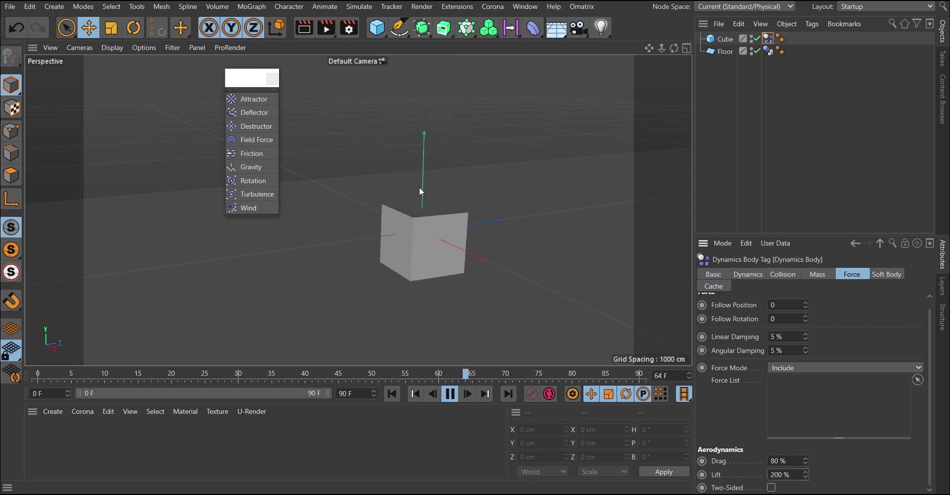
# Step: Set the cube's aerodynamic Lift to 1000 % and watch its fall from a low angle
pyautogui.moveTo(792, 475); pyautogui.dragTo(720, 462)
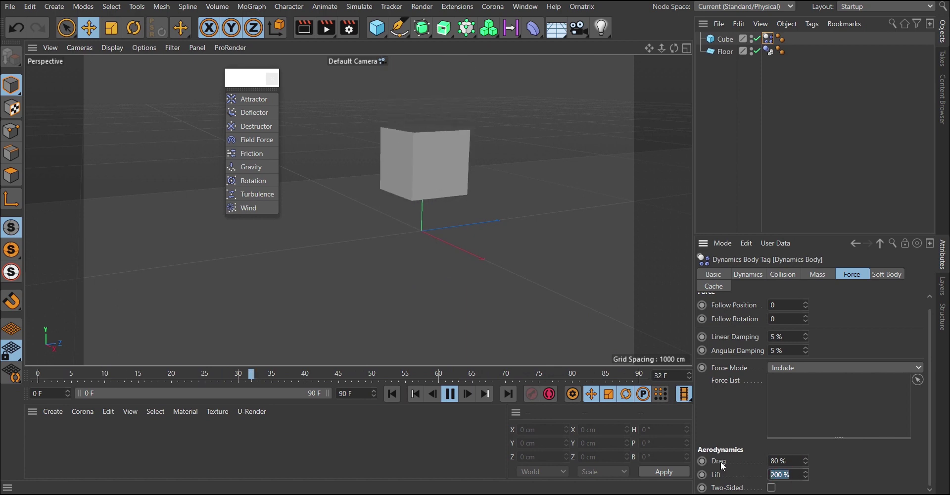
pyautogui.write('1000')
pyautogui.press('Return')
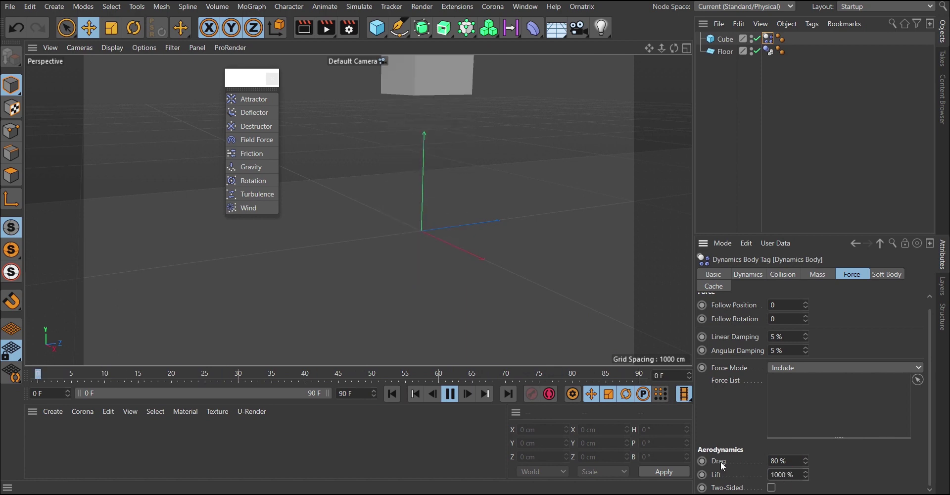
pyautogui.keyDown('alt'); pyautogui.moveTo(419, 169); pyautogui.dragTo(411, 134); pyautogui.keyUp('alt')
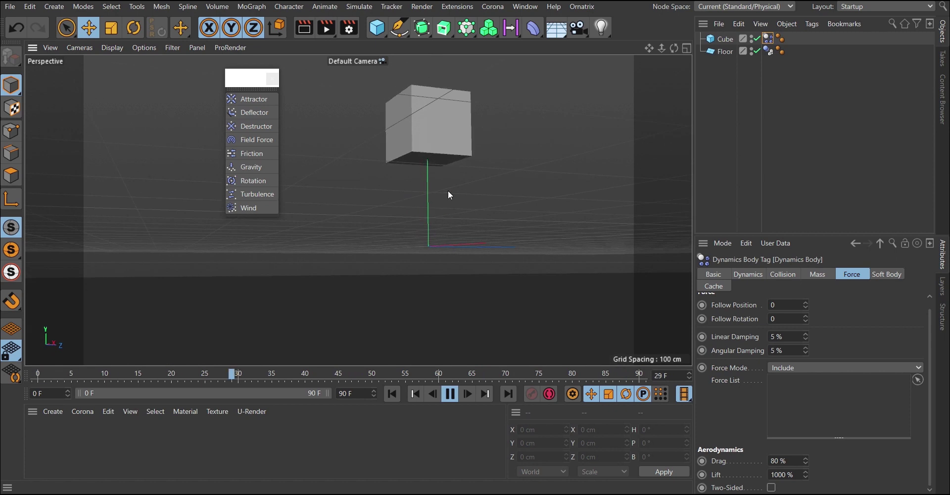
pyautogui.keyDown('alt'); pyautogui.moveTo(447, 190); pyautogui.dragTo(470, 227); pyautogui.keyUp('alt')
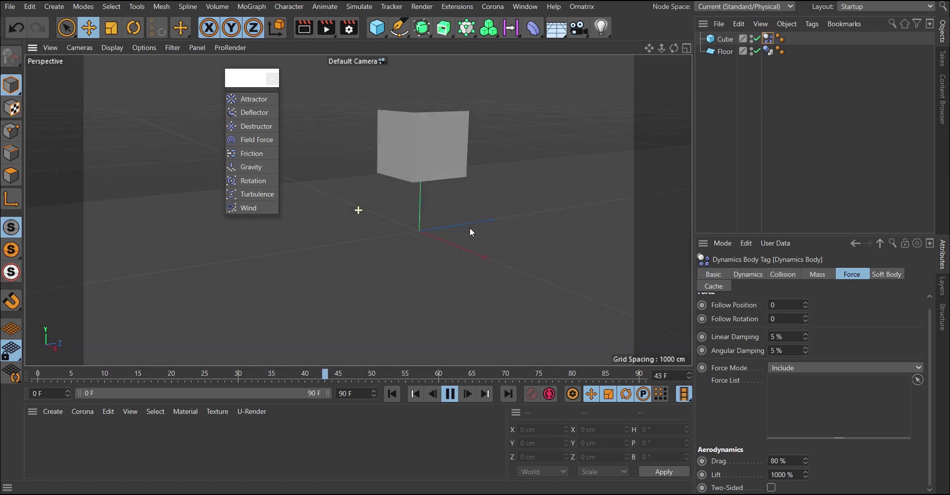
# Step: Set the cube's aerodynamic Drag to 0 %
pyautogui.click(782, 460)
pyautogui.write('0')
pyautogui.press('Return')
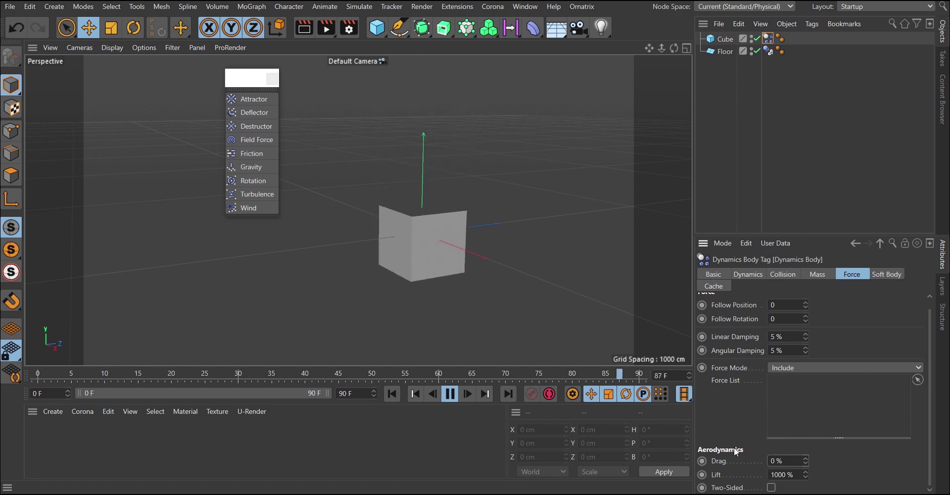
# Step: Set the cube's aerodynamic Lift to 10000 % and watch its fall from several angles
pyautogui.click(781, 474)
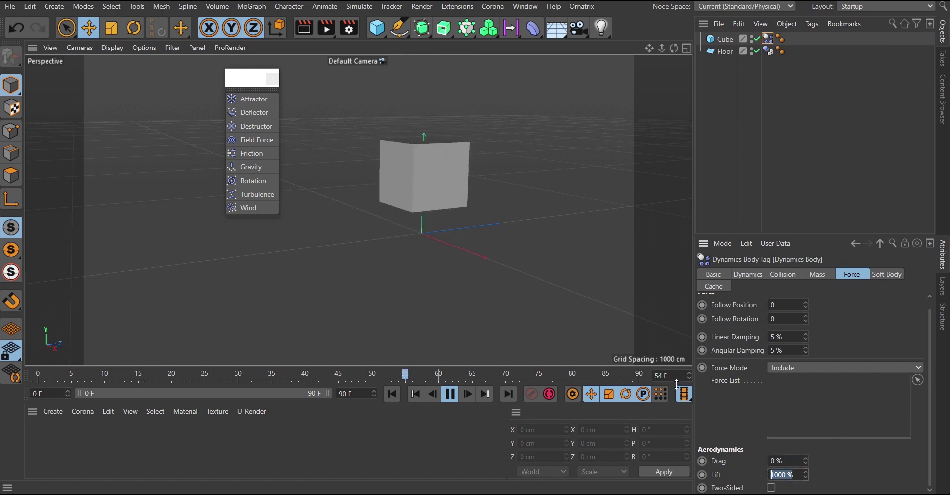
pyautogui.write('10000')
pyautogui.press('Return')
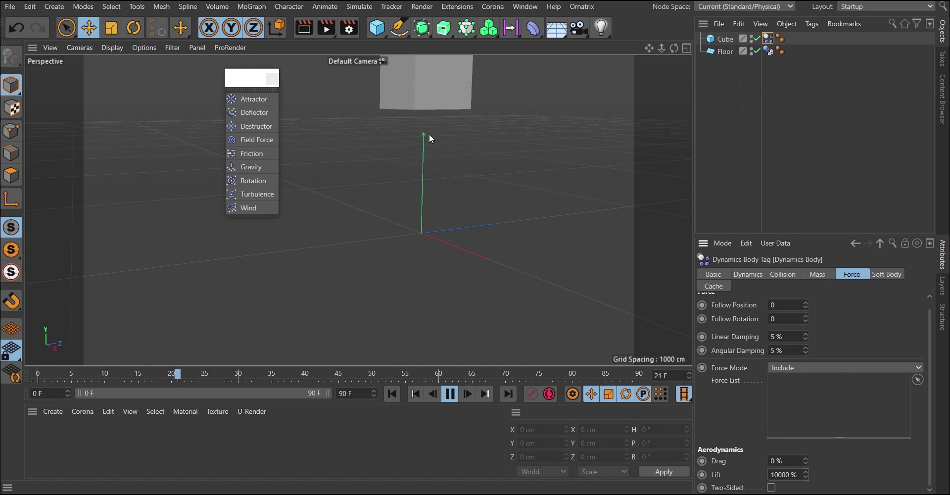
pyautogui.keyDown('alt'); pyautogui.moveTo(430, 153); pyautogui.dragTo(432, 192, button='middle'); pyautogui.keyUp('alt')
pyautogui.moveTo(435, 131)
pyautogui.keyDown('alt'); pyautogui.mouseDown()
pyautogui.moveTo(445, 129)
pyautogui.moveTo(418, 177)
pyautogui.moveTo(420, 148)
pyautogui.moveTo(420, 159)
pyautogui.moveTo(393, 107)
pyautogui.moveTo(376, 139)
pyautogui.moveTo(438, 138)
pyautogui.mouseUp(); pyautogui.keyUp('alt')
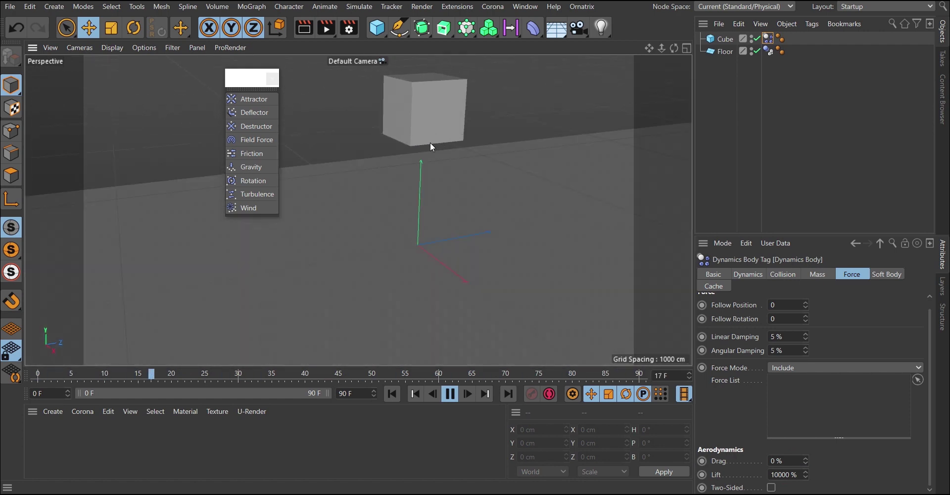
pyautogui.moveTo(784, 461); pyautogui.dragTo(772, 463)
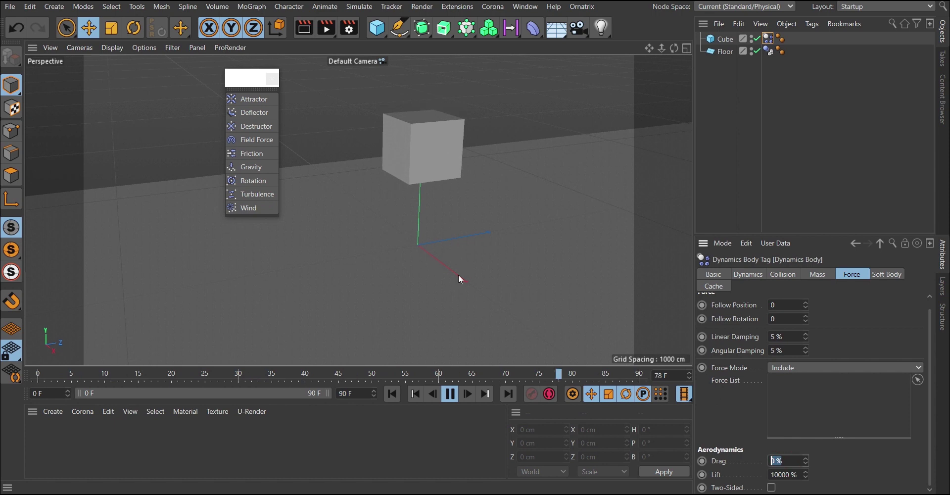
pyautogui.moveTo(434, 130)
pyautogui.mouseDown()
pyautogui.moveTo(430, 116)
pyautogui.moveTo(428, 124)
pyautogui.mouseUp()
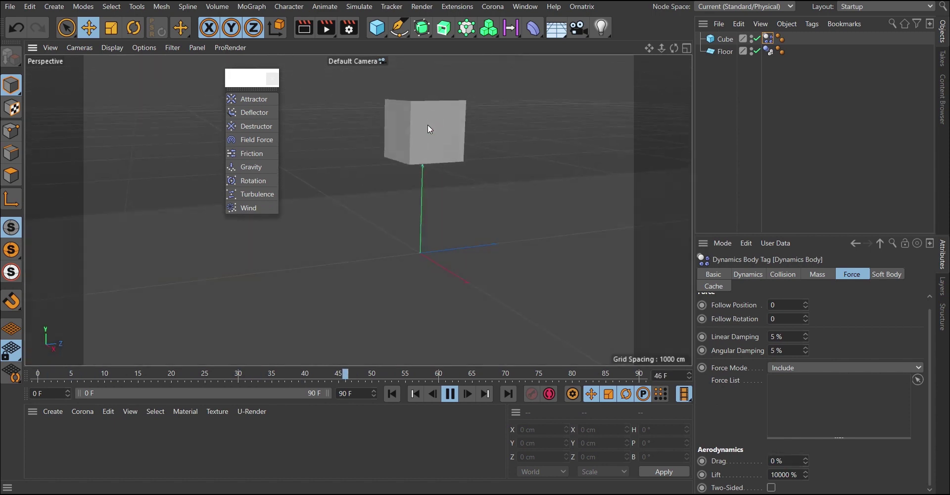
pyautogui.keyDown('alt'); pyautogui.moveTo(423, 131); pyautogui.dragTo(424, 106, button='right'); pyautogui.keyUp('alt')
# Step: Reset the cube's aerodynamic Lift to 0 %
pyautogui.click(787, 461)
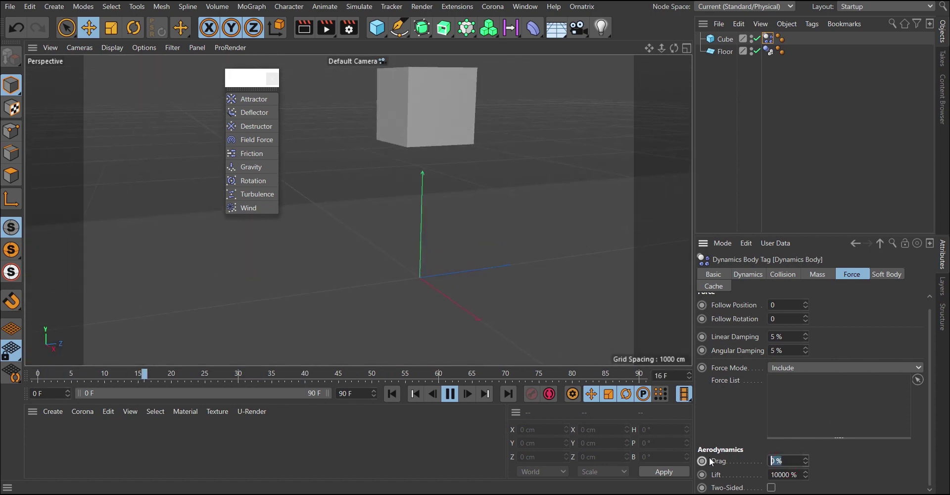
pyautogui.click(780, 475)
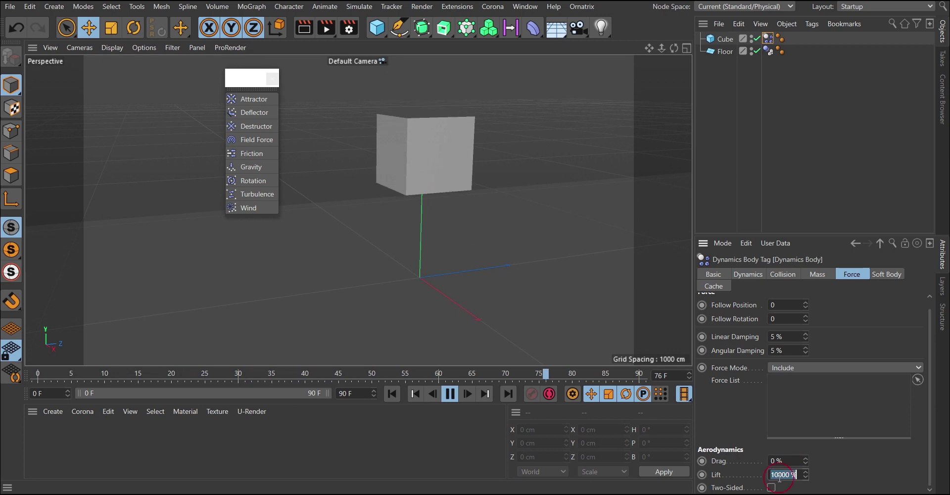
pyautogui.write('0')
pyautogui.press('Return')
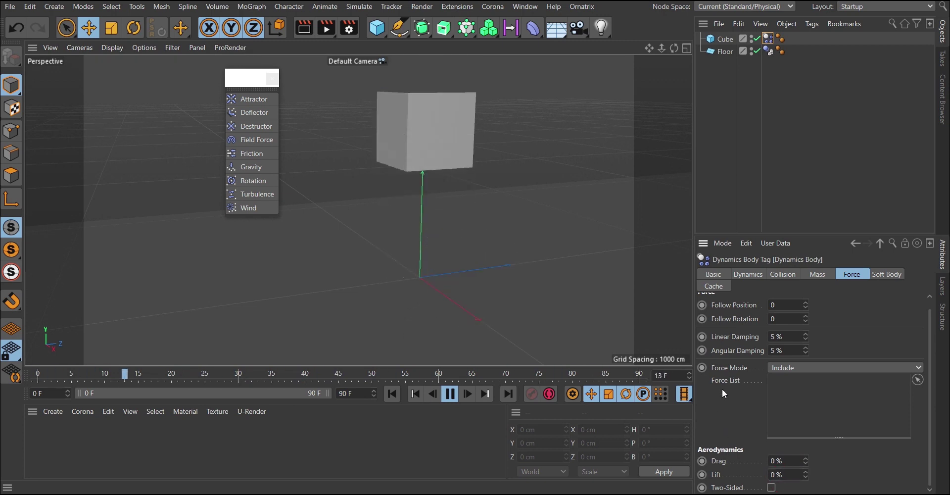
# Step: Review the Dynamics, Collision, Mass and Force settings of the cube's Dynamics Body tag and watch the cube fall onto the floor
pyautogui.click(742, 275)
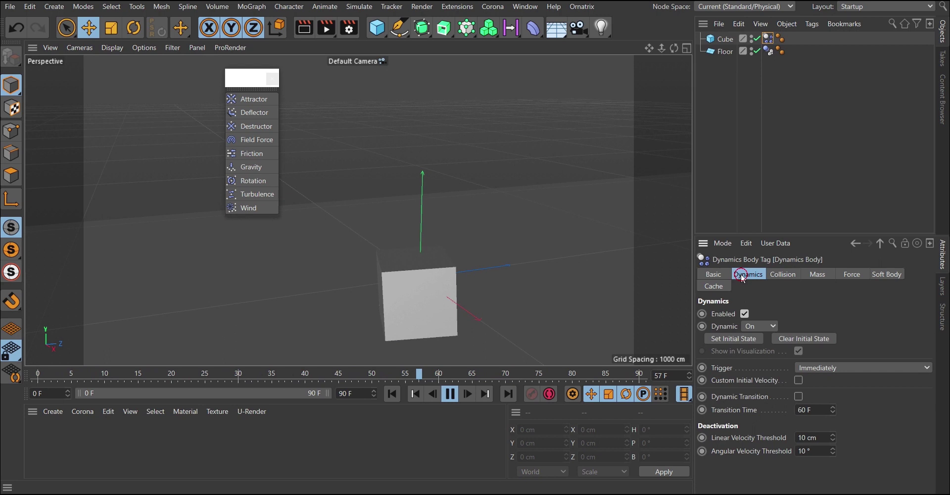
pyautogui.click(779, 274)
pyautogui.click(818, 275)
pyautogui.click(853, 275)
pyautogui.click(818, 275)
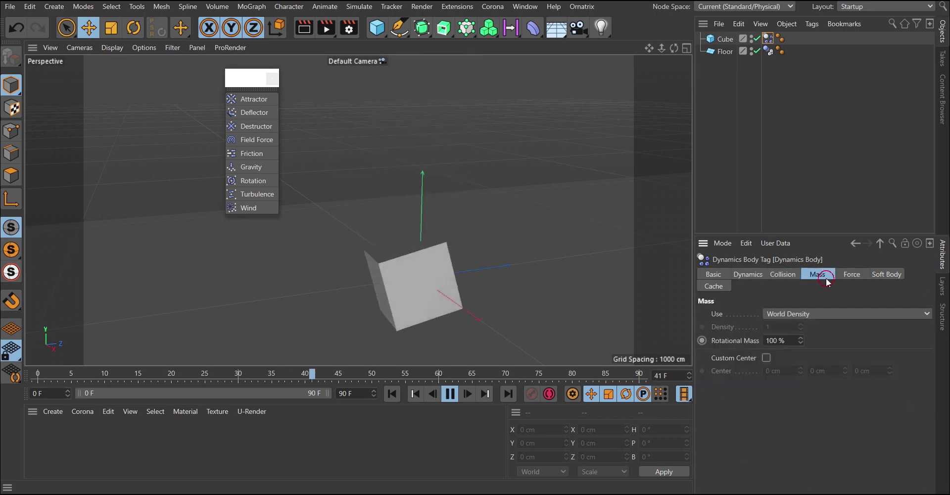
pyautogui.click(780, 275)
pyautogui.click(748, 276)
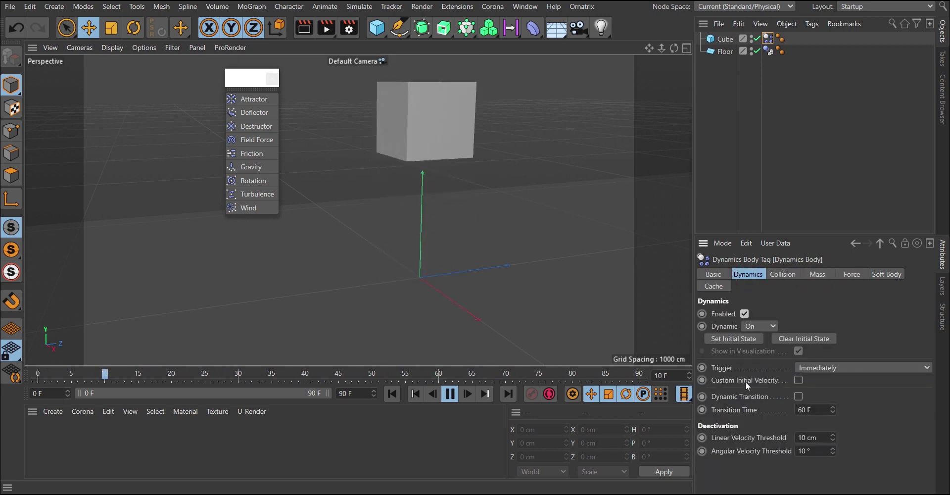
pyautogui.click(414, 227)
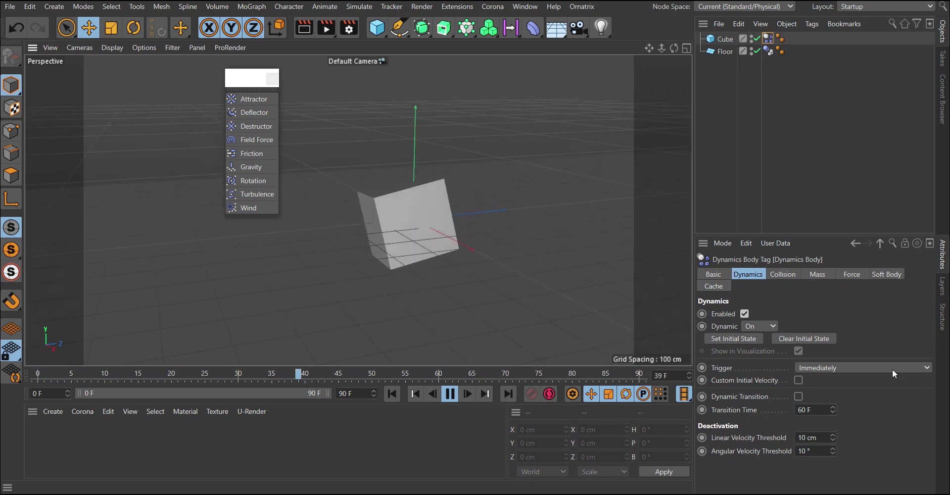
pyautogui.keyDown('alt'); pyautogui.moveTo(400, 223); pyautogui.dragTo(402, 251, button='right'); pyautogui.keyUp('alt')
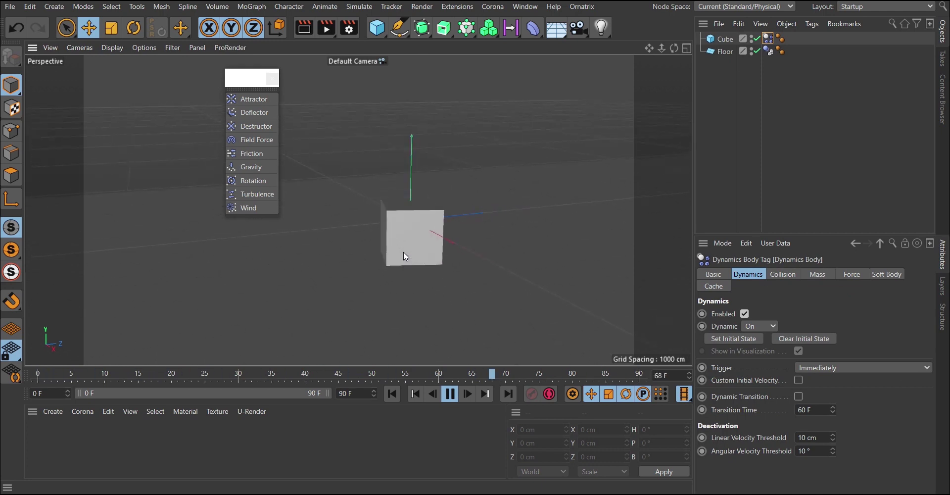